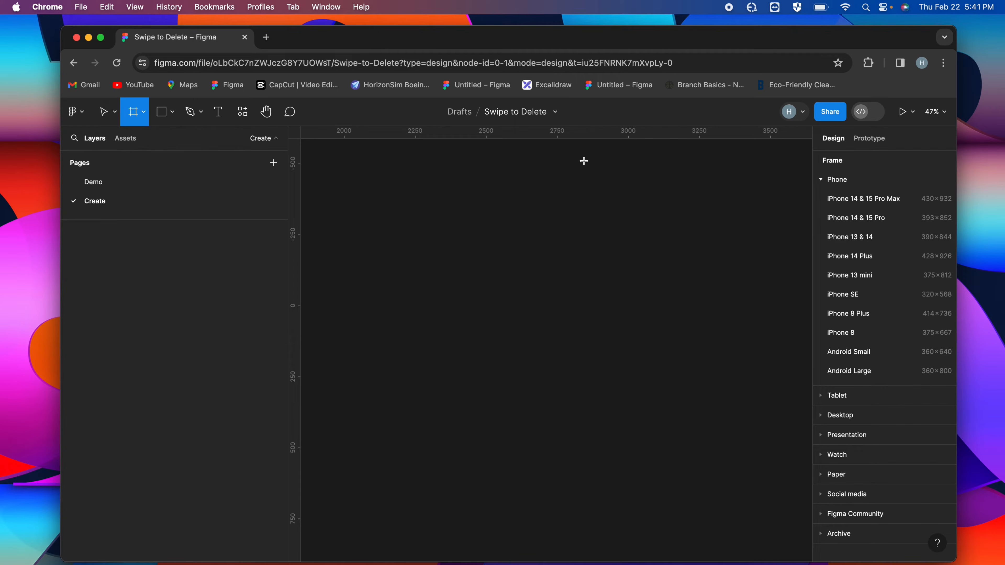
Create an iPhone 14 & 15 Pro frame and set its fill colour to 333333
click(856, 217)
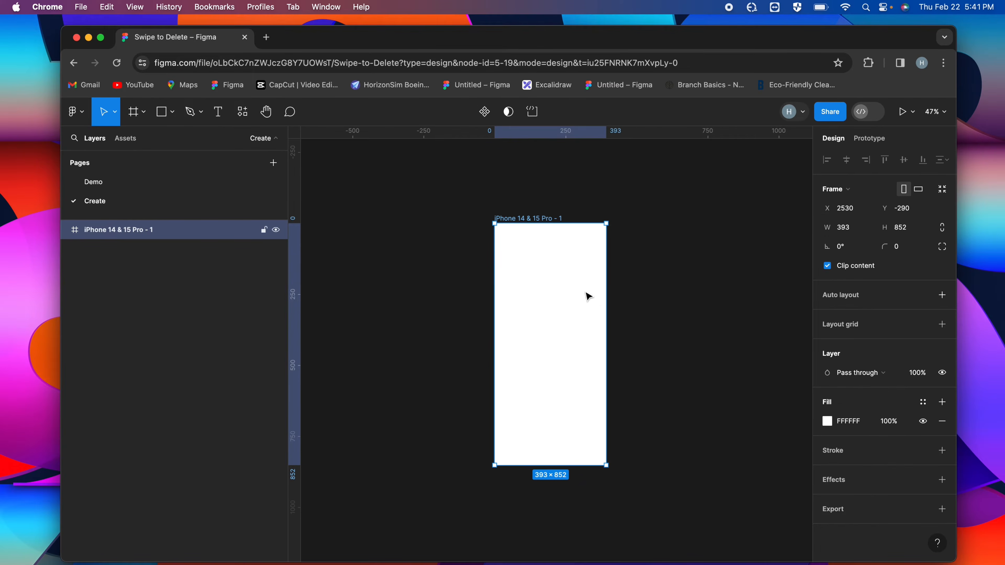
scroll(578, 290, up, 2)
click(827, 421)
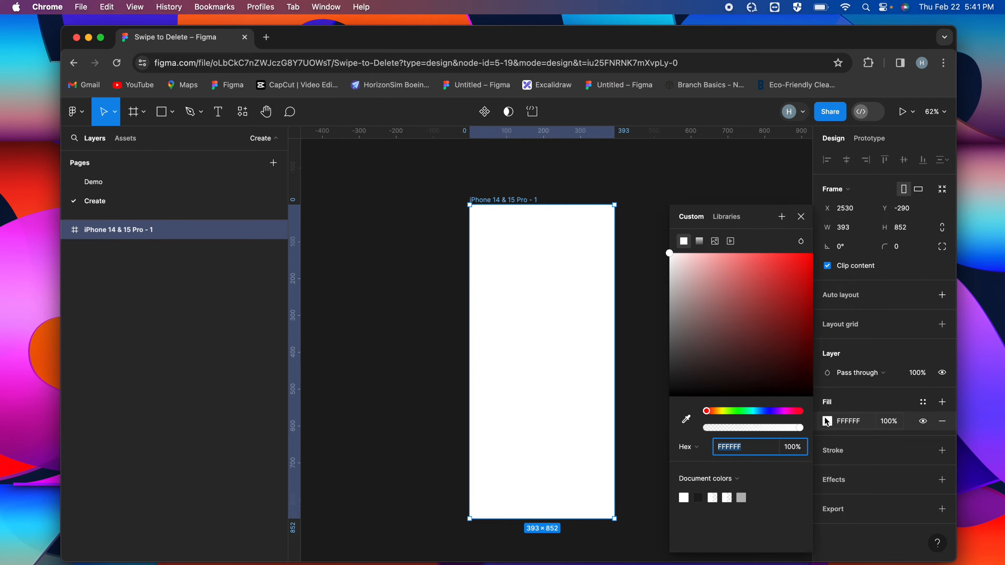
text(3)
key(Return)
click(800, 217)
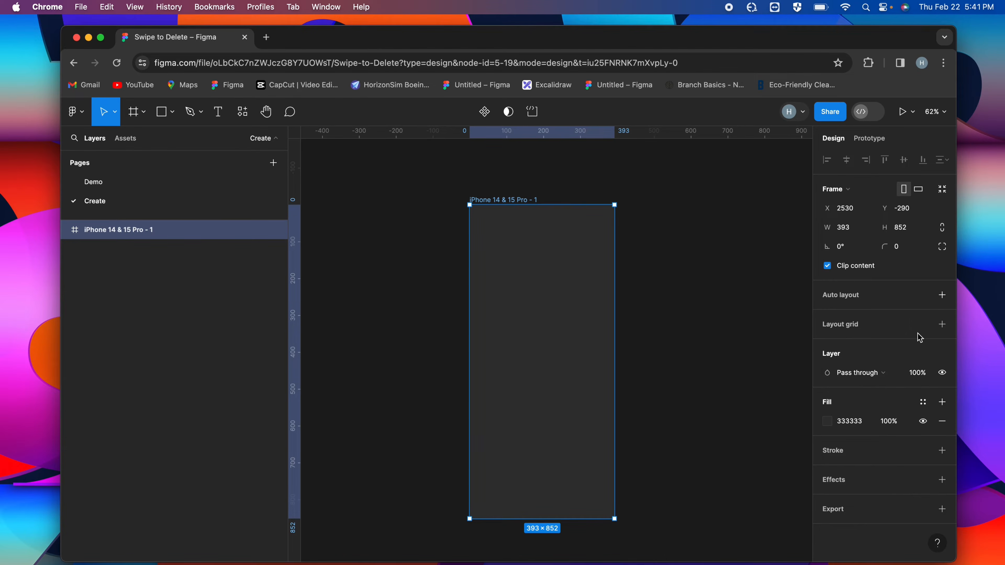
Add a layout grid of 4 stretched columns with side margins to the phone frame
click(943, 325)
click(827, 343)
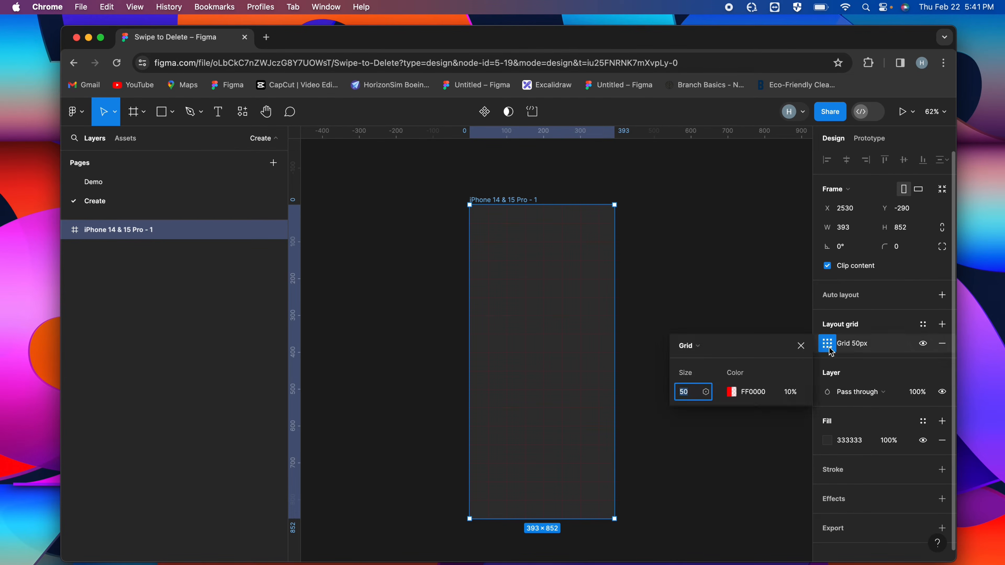
click(691, 352)
click(696, 370)
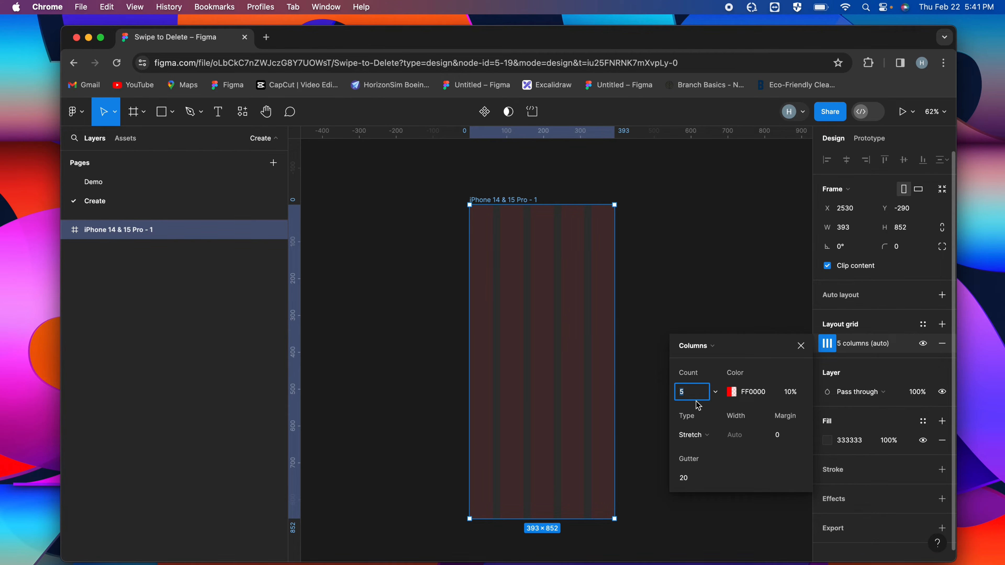
click(785, 436)
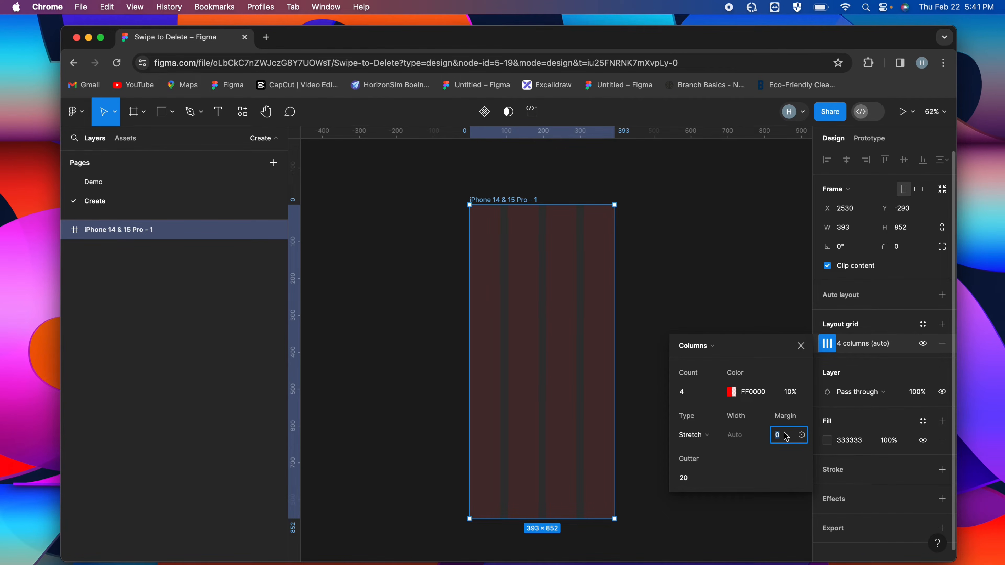
key(Return)
click(800, 346)
Draw a card frame 361 wide across the phone frame's grid columns and set its height to 120
click(168, 182)
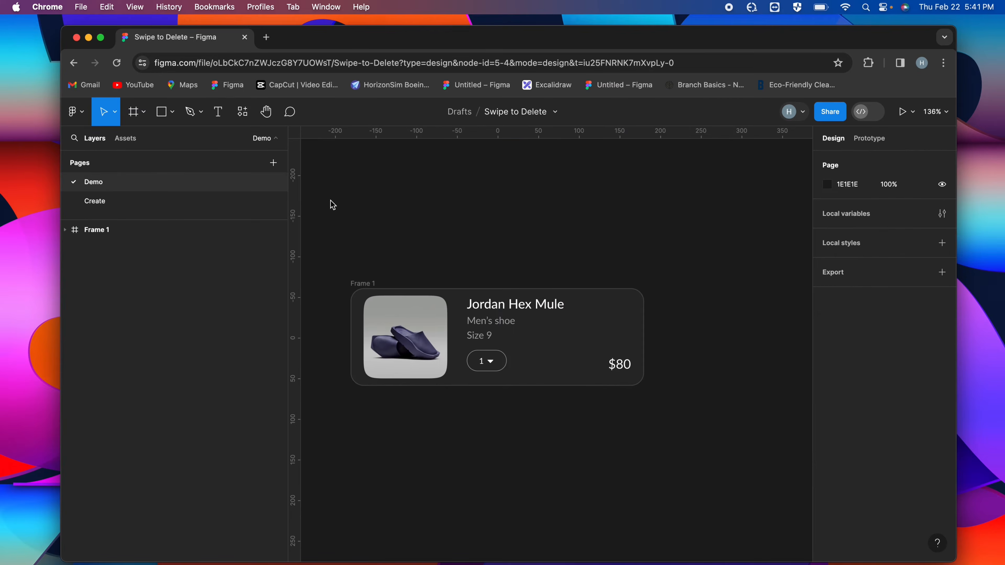
click(180, 204)
click(129, 114)
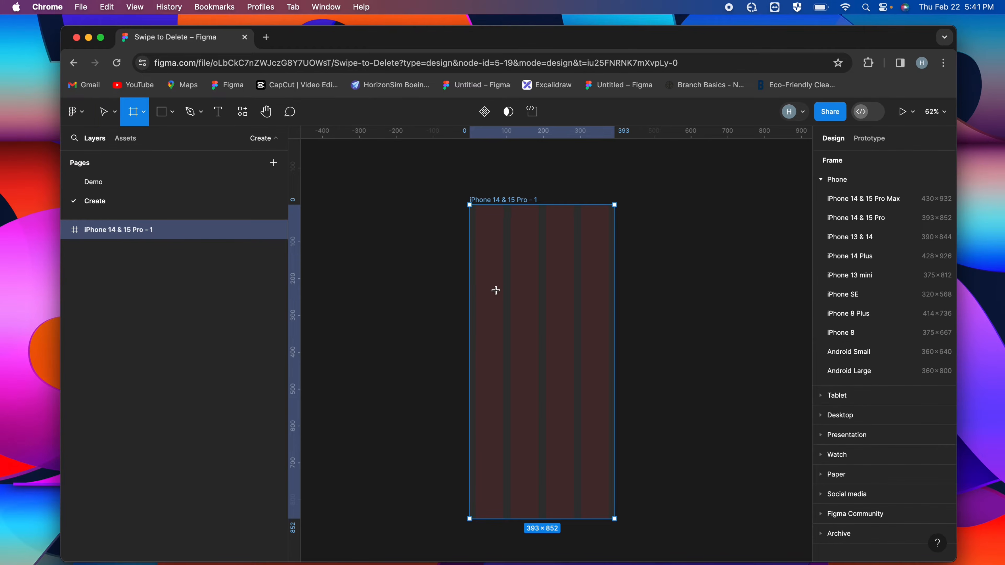
drag(476, 308, 608, 358)
click(900, 227)
text(120)
key(Return)
click(941, 479)
Move the card frame out beside the phone frame and set its white fill to 5% opacity
drag(538, 332, 728, 336)
scroll(729, 337, right, 5)
scroll(561, 301, up, 5)
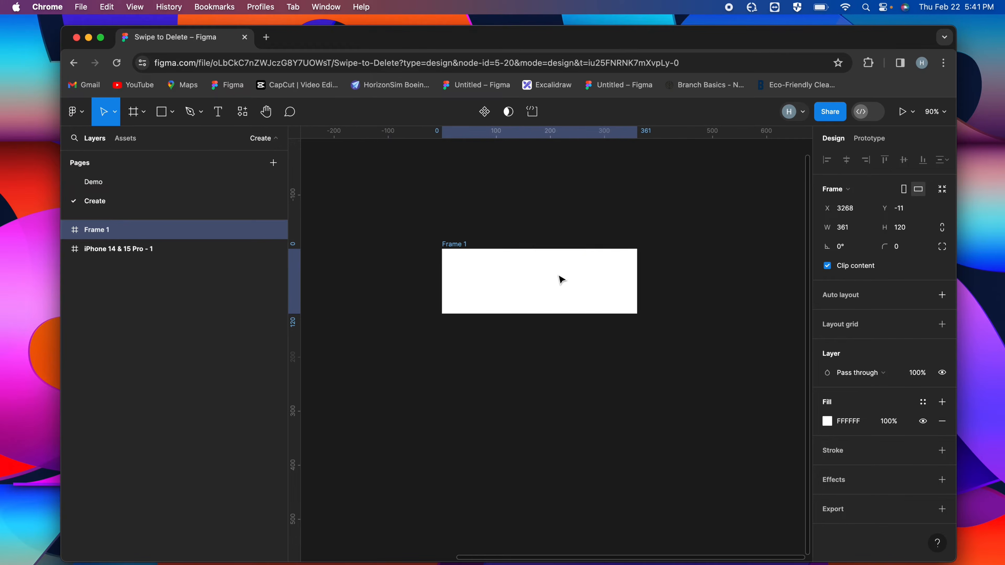
click(889, 420)
text(5)
key(Return)
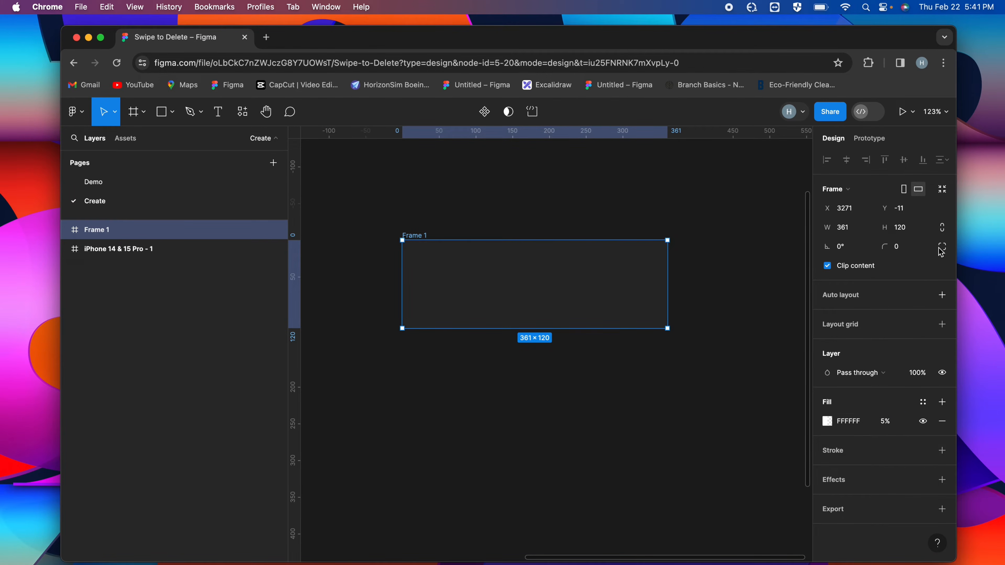
Round the card frame's corners with a radius of 16
click(905, 250)
text(16)
key(Return)
Add an FFFFFF inside stroke to the card frame and set its opacity to 20%
click(942, 451)
click(848, 470)
text(f)
key(Return)
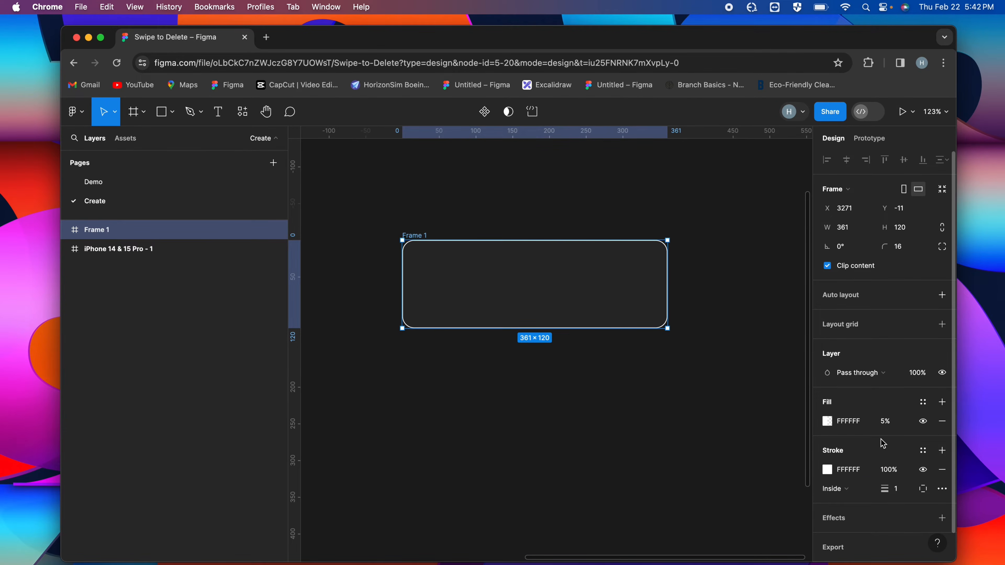
click(888, 470)
text(20)
key(Return)
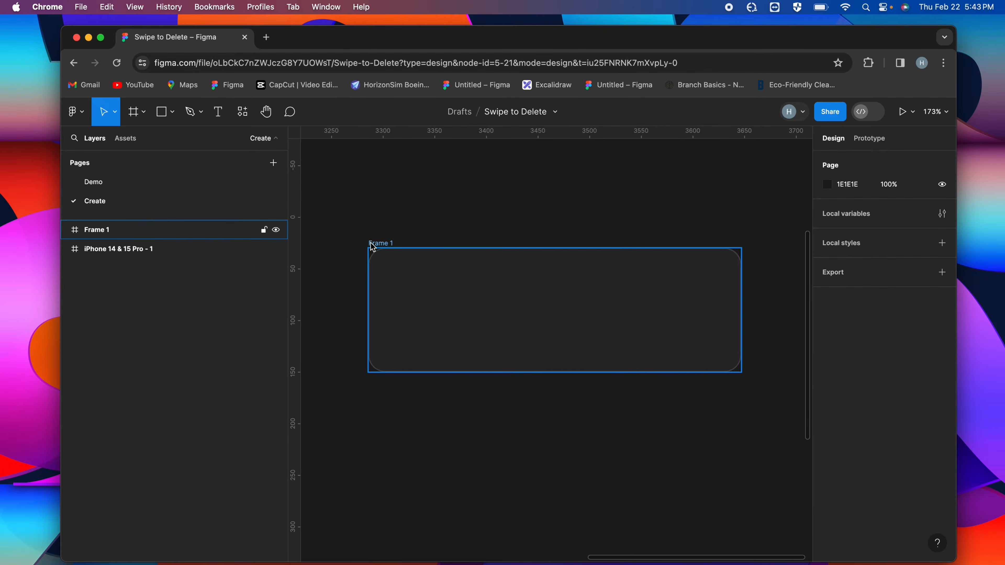
click(373, 247)
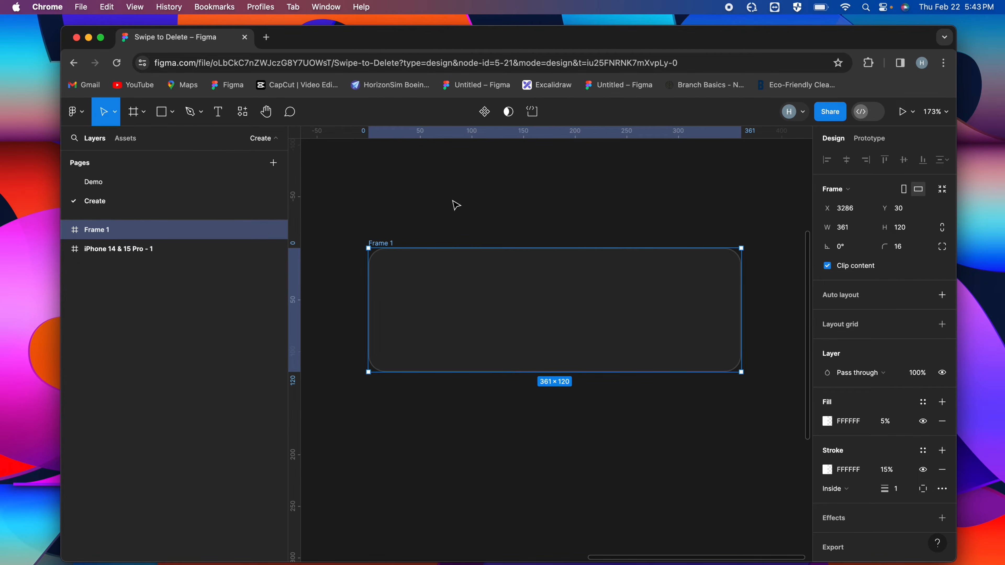
click(511, 231)
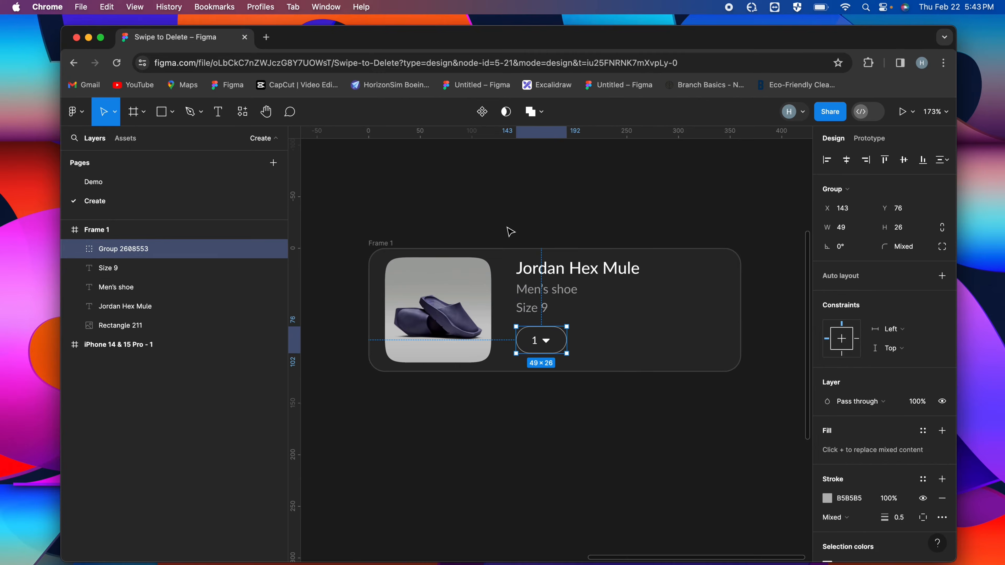
click(509, 229)
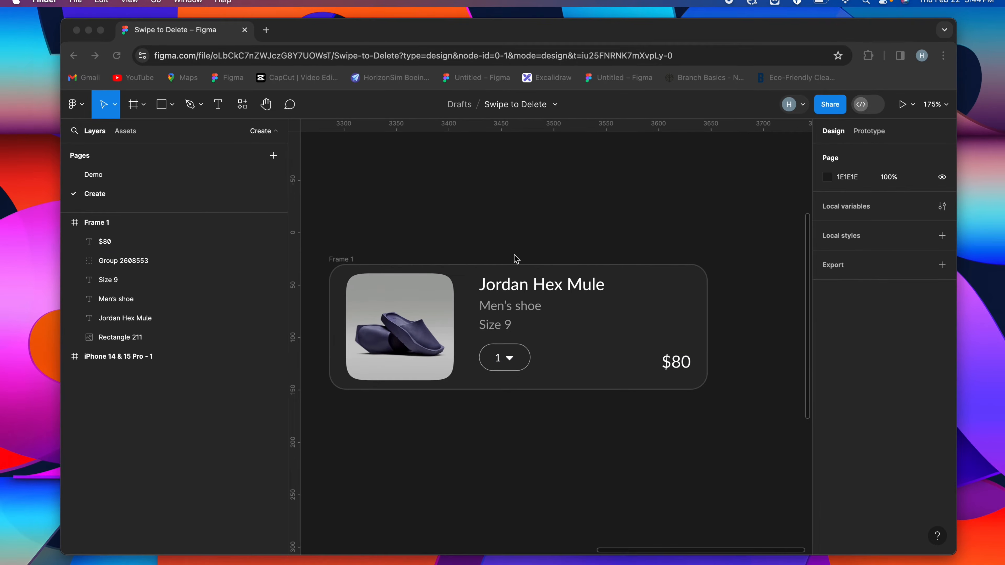
click(379, 261)
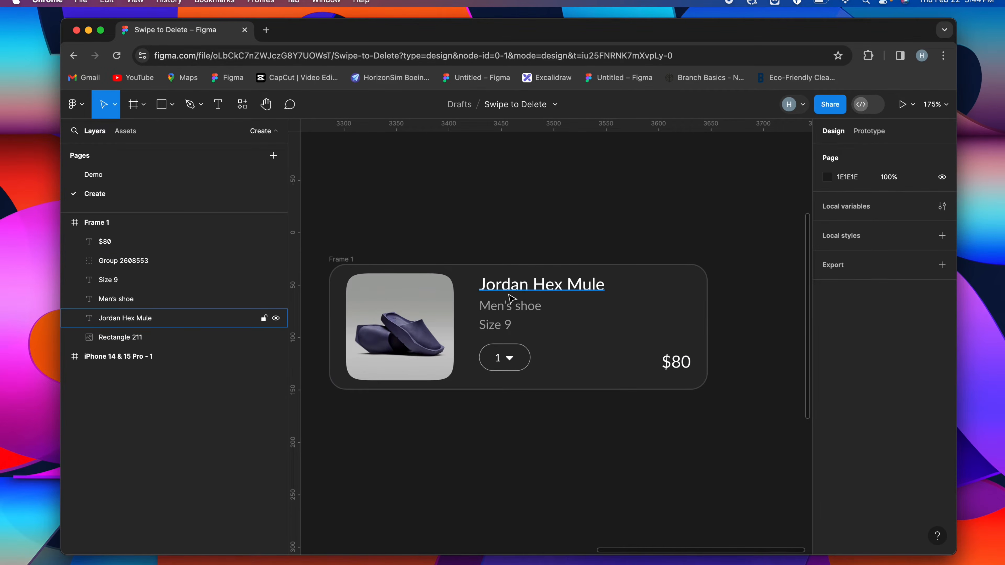
Wrap the Jordan Hex Mule, Men's shoe and Size 9 texts in one vertical auto layout
scroll(511, 298, down, 2)
scroll(512, 298, up, 3)
click(511, 283)
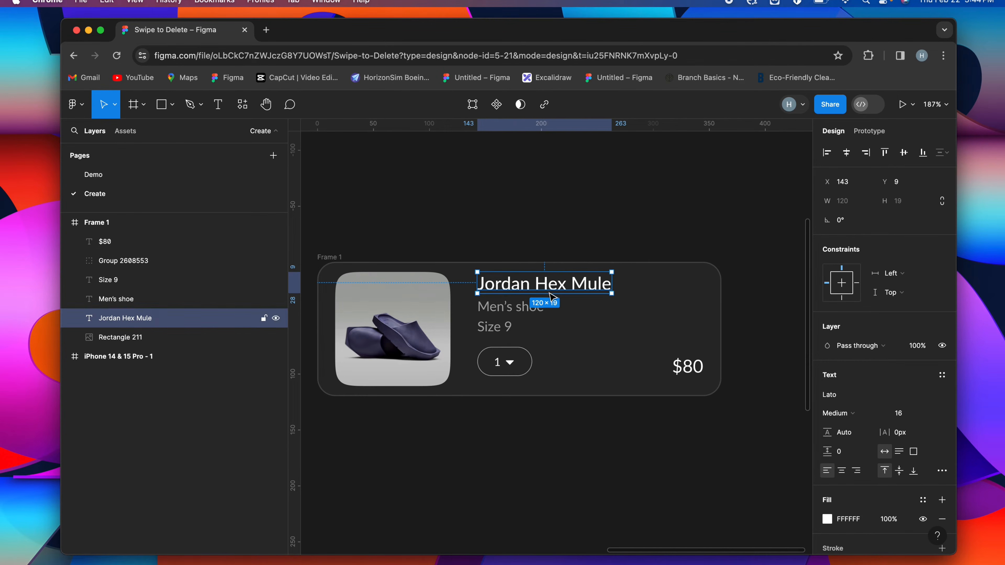
shift+click(522, 312)
shift+click(491, 331)
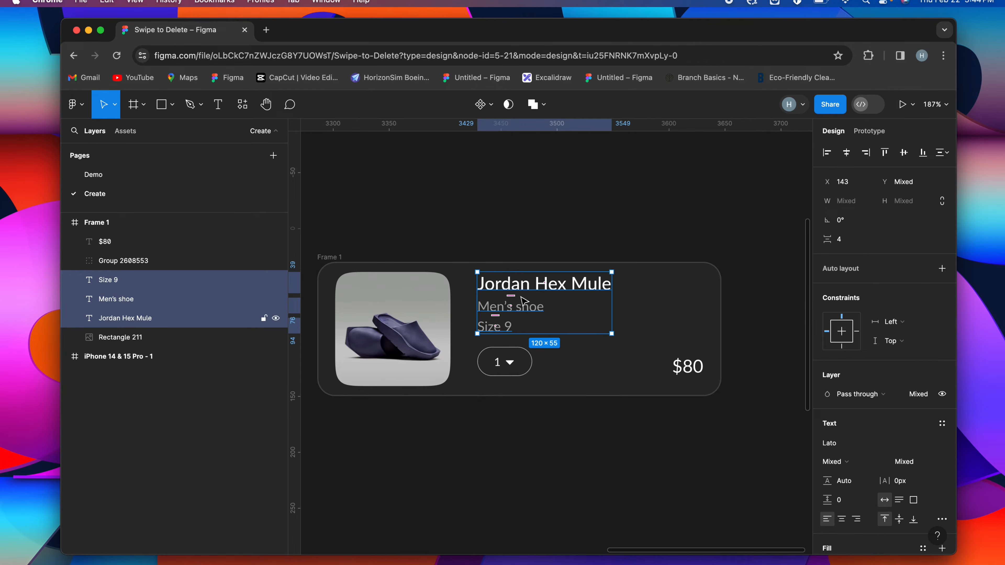
key(shift+a)
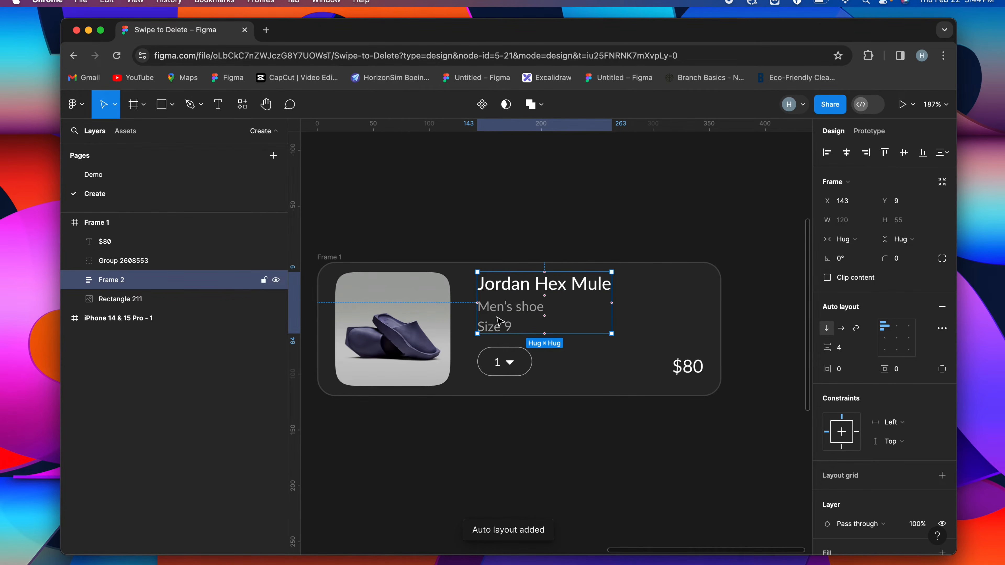
Wrap the text block and quantity selector in a vertical auto layout, and combine that with the $80 price in a horizontal auto layout
shift+click(516, 374)
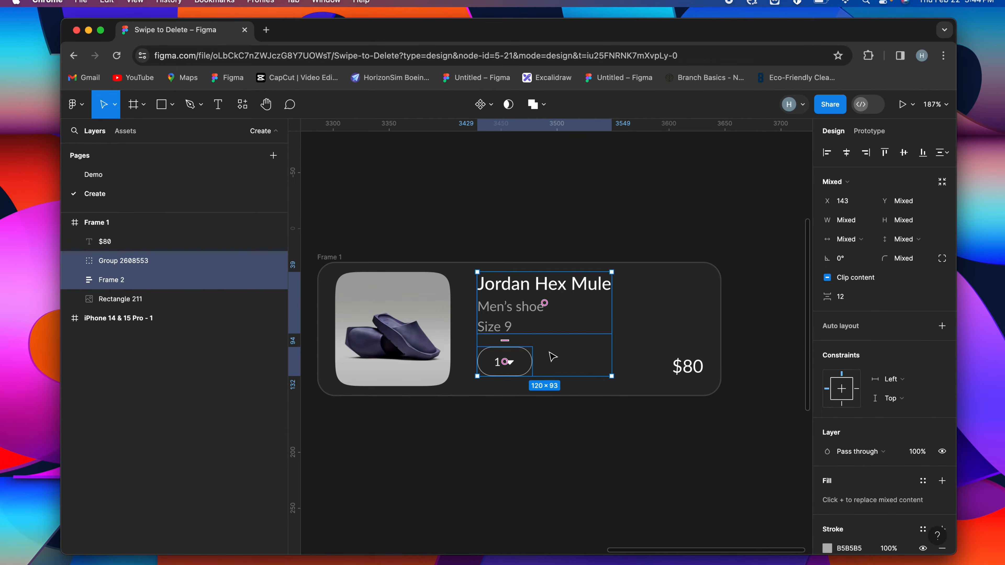
key(shift+a)
scroll(590, 335, right, 1)
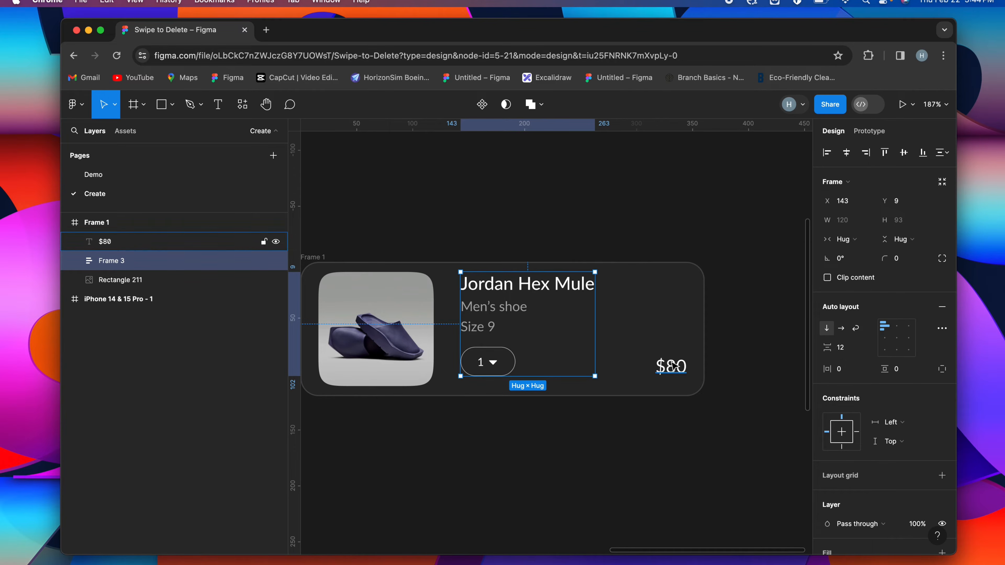
shift+click(676, 368)
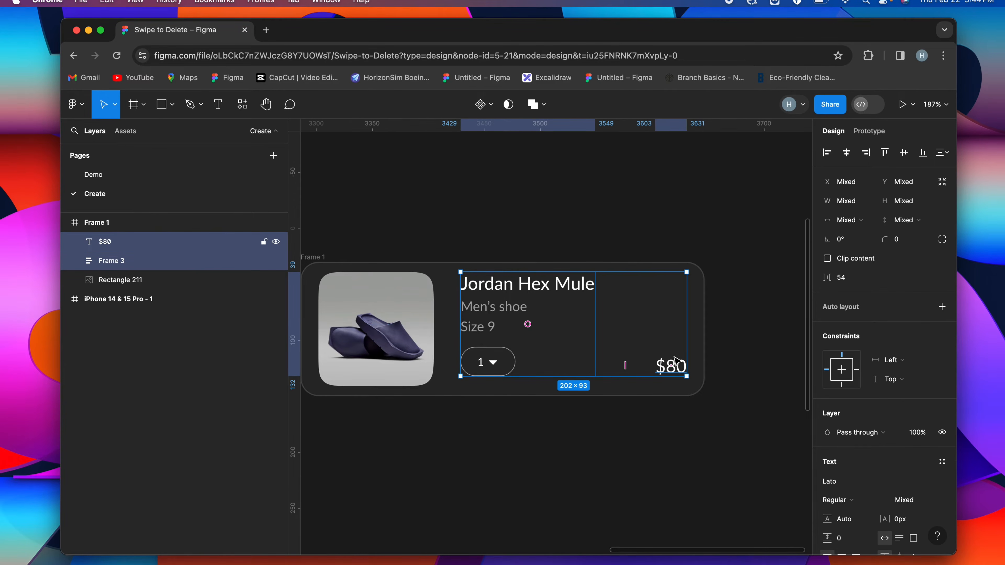
key(shift+a)
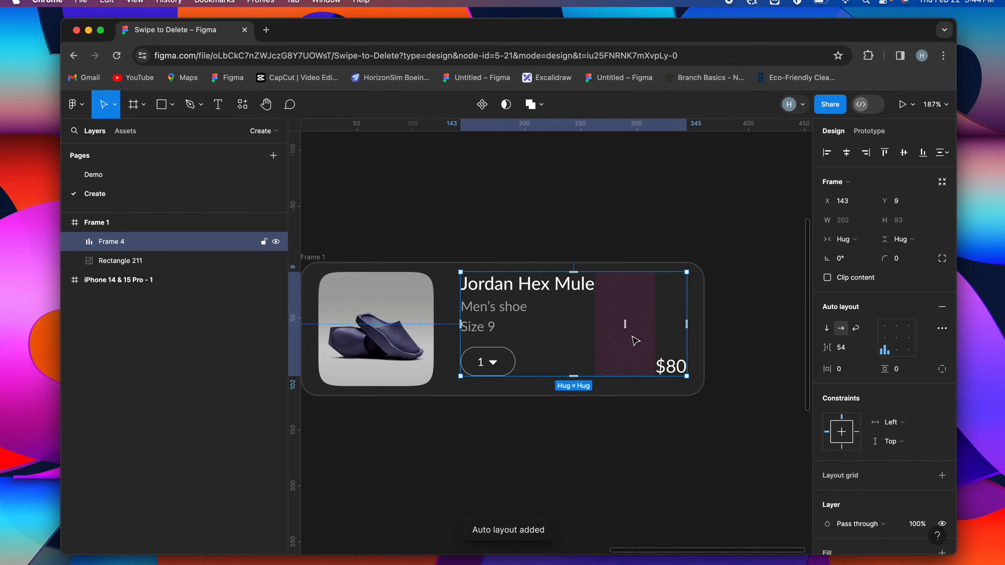
Give the details-and-price auto layout a fixed width and set its item spacing to Auto
click(857, 239)
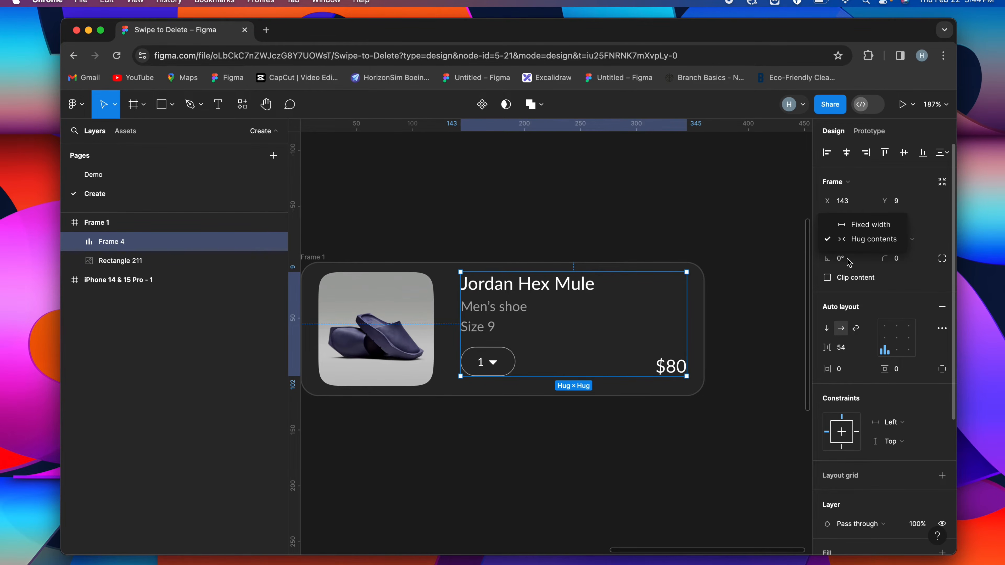
click(876, 228)
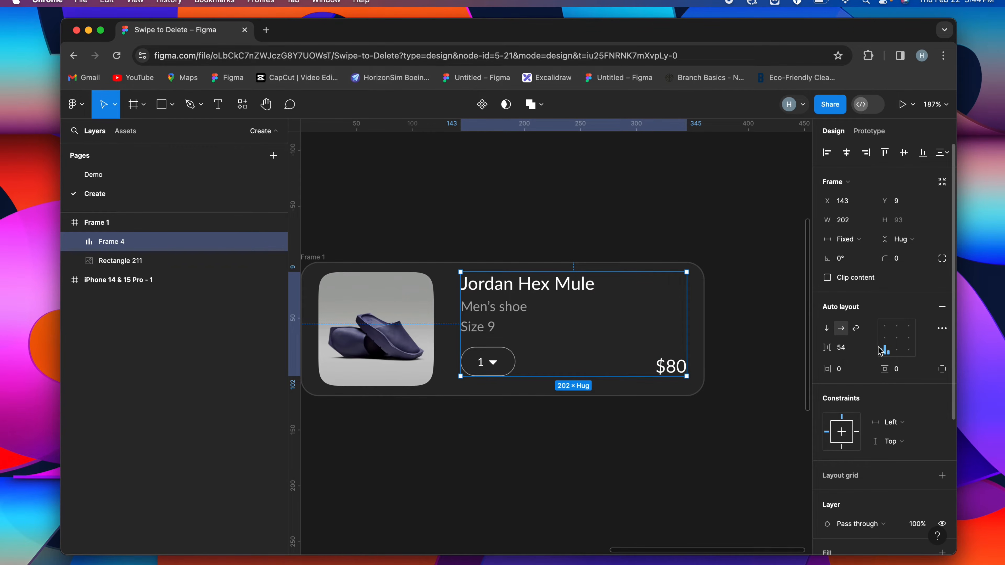
click(868, 348)
click(858, 362)
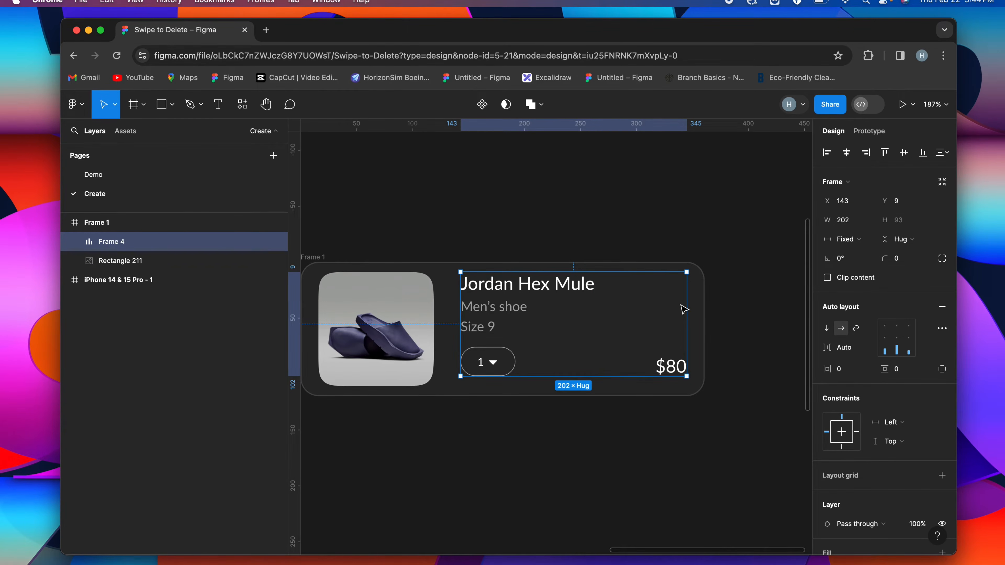
click(711, 315)
scroll(341, 257, left, 1)
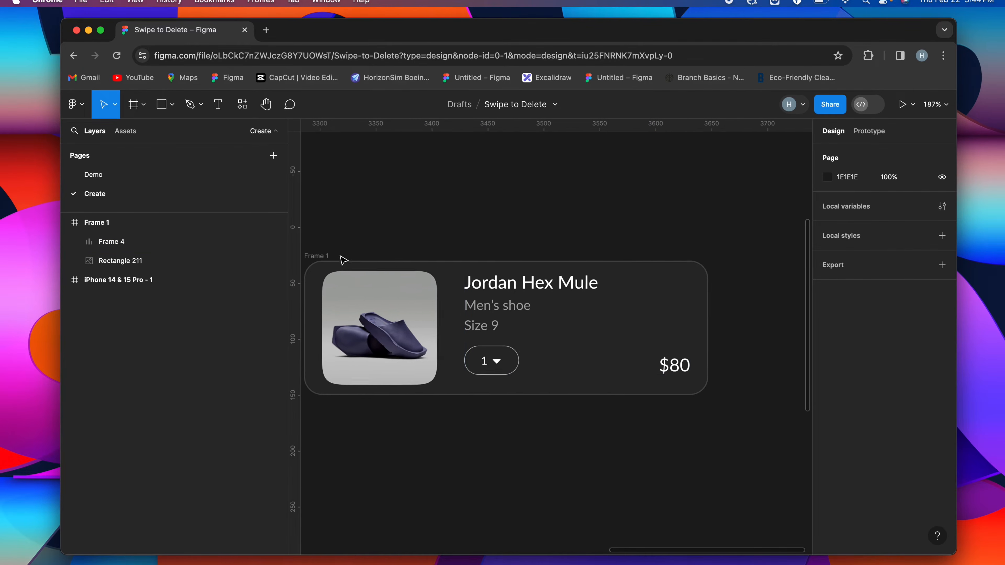
Test the price text with longer amounts such as $670 and leave it at $60
click(341, 257)
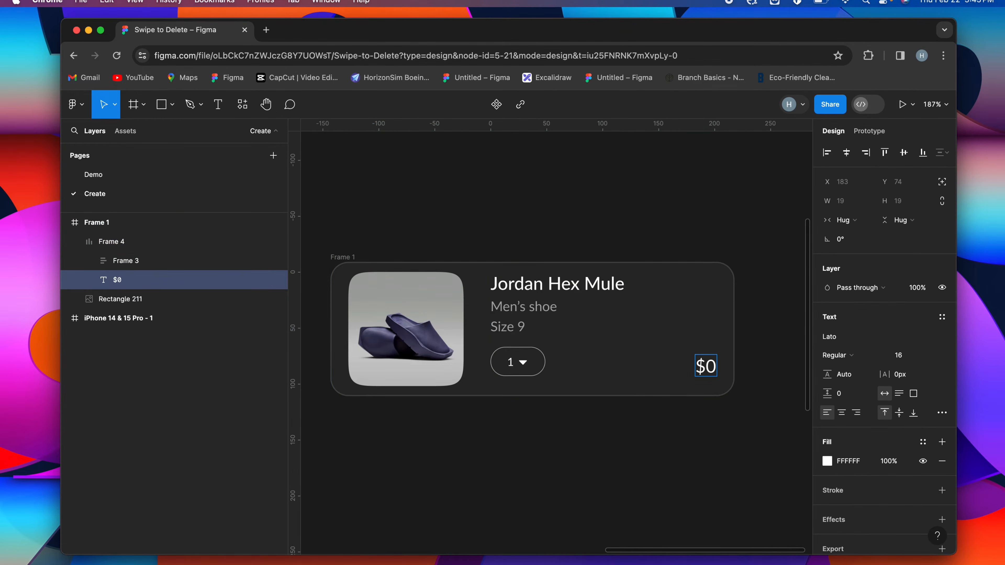
text(67)
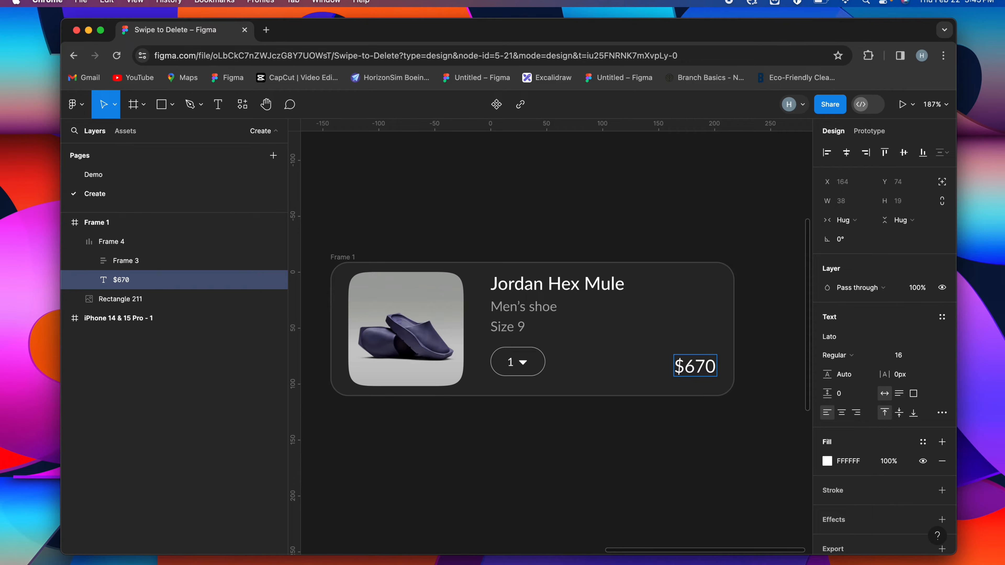
text(0000)
key(BackSpace)
key(BackSpace)
key(BackSpace)
key(BackSpace)
key(BackSpace)
key(Escape)
key(Escape)
scroll(425, 347, up, 1)
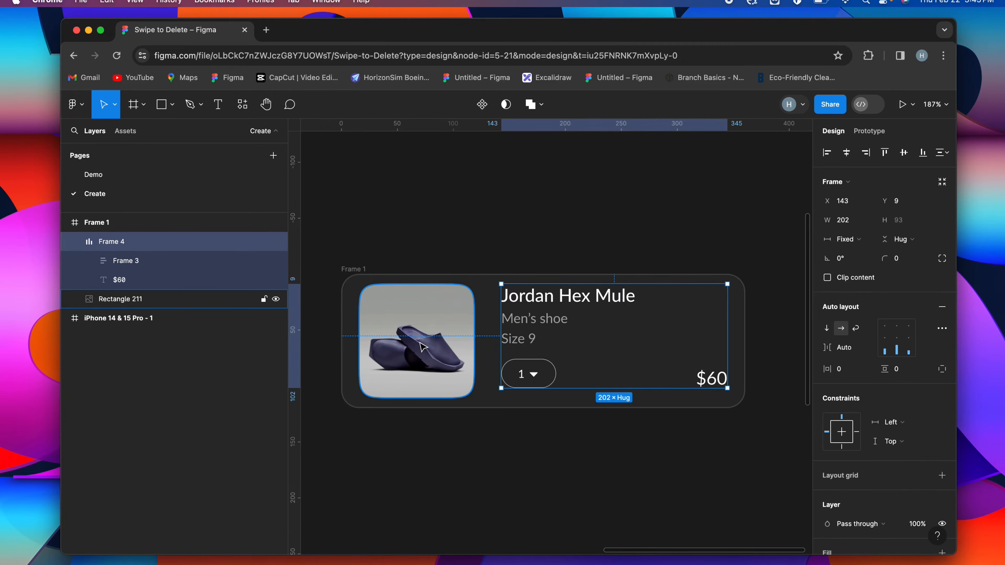
Wrap the shoe image and details block in a horizontal auto layout, and apply auto layout to the outer card frame
shift+click(452, 340)
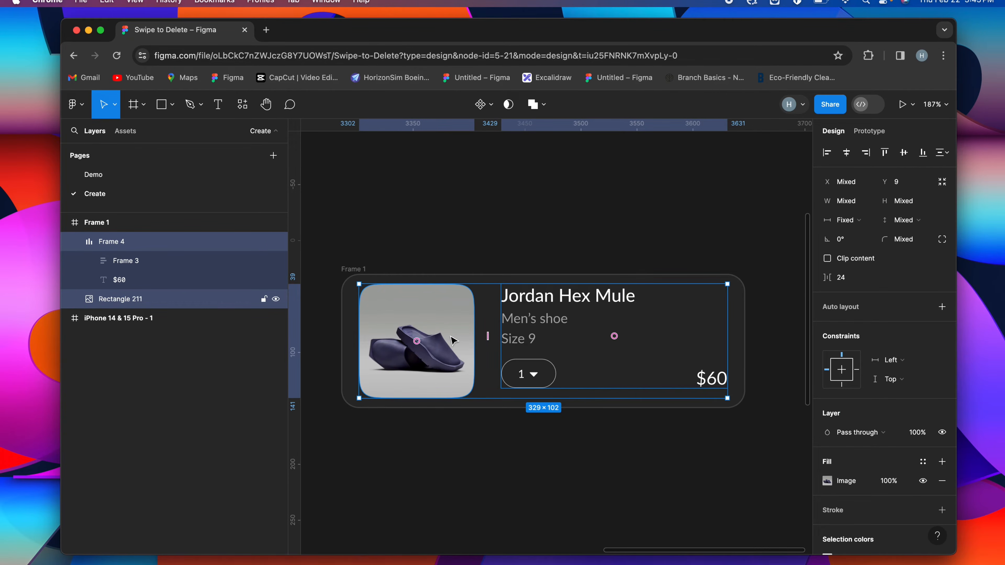
key(shift+a)
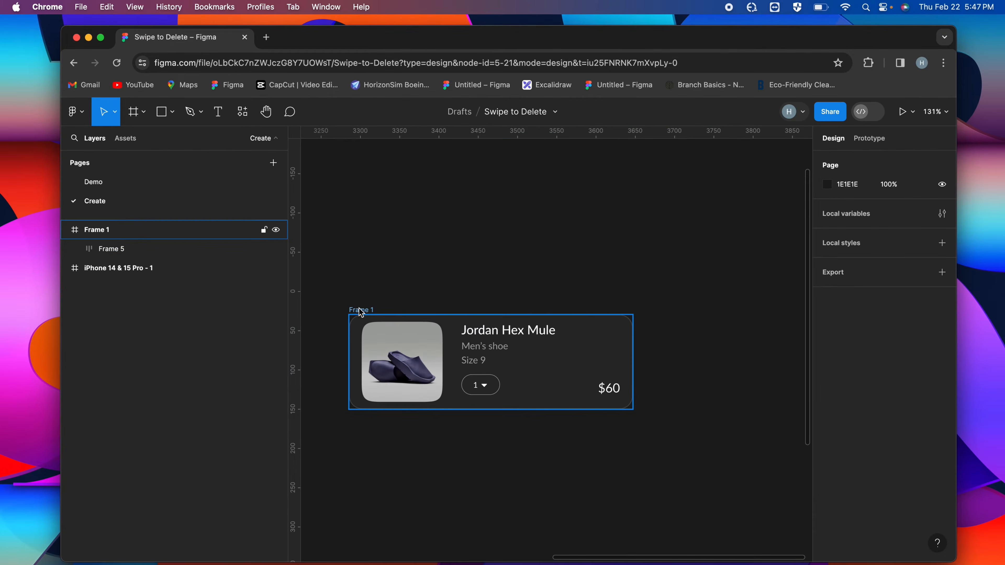
click(359, 309)
scroll(360, 310, left, 2)
scroll(362, 312, down, 2)
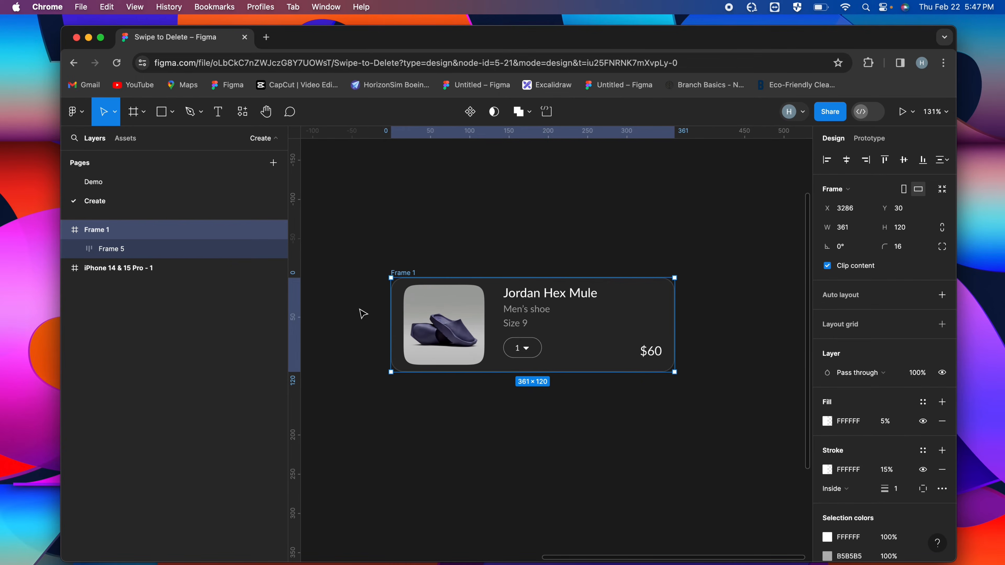
key(shift+a)
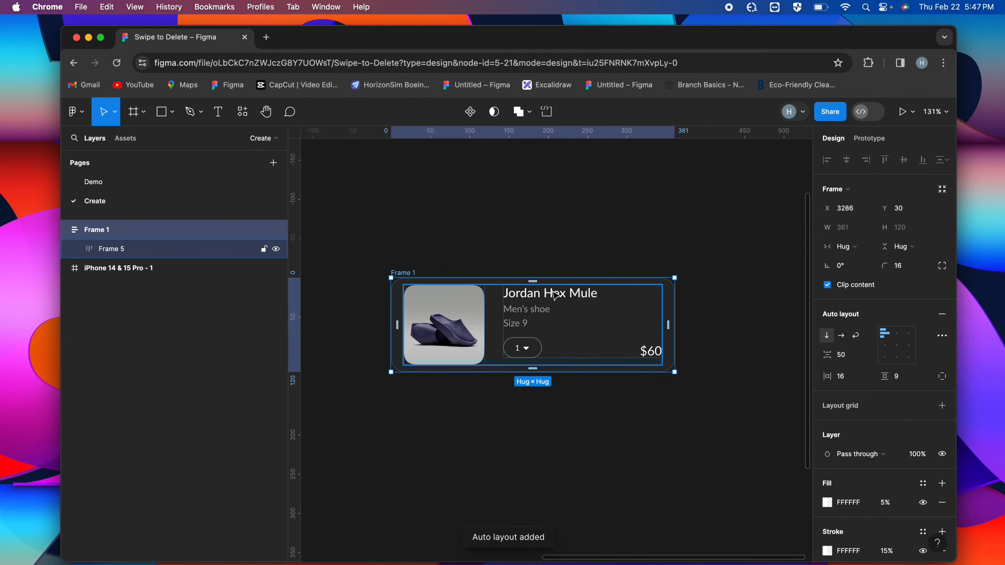
Try narrowing the shoe image from its right edge to test how the card resizes
click(529, 318)
click(482, 322)
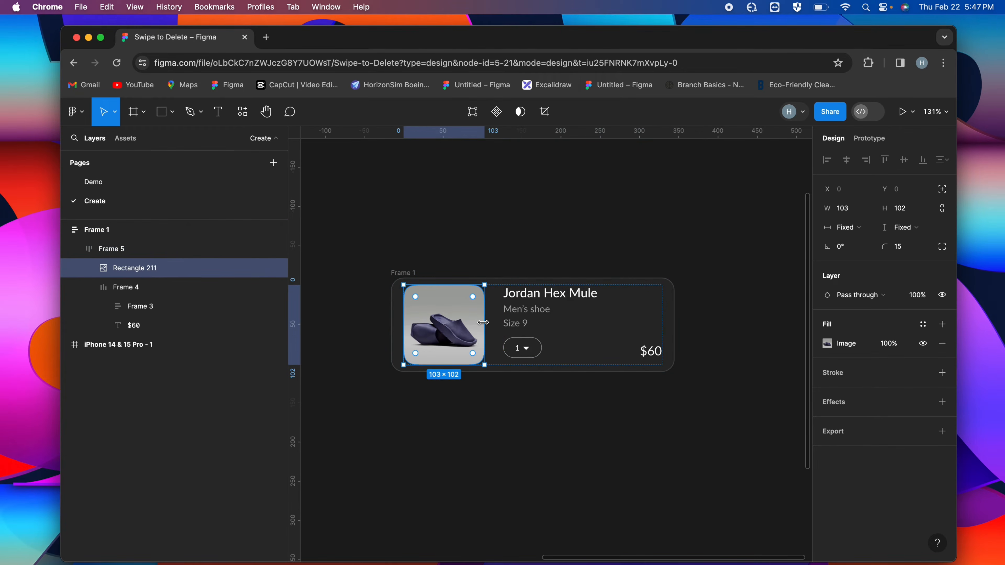
drag(482, 323, 437, 322)
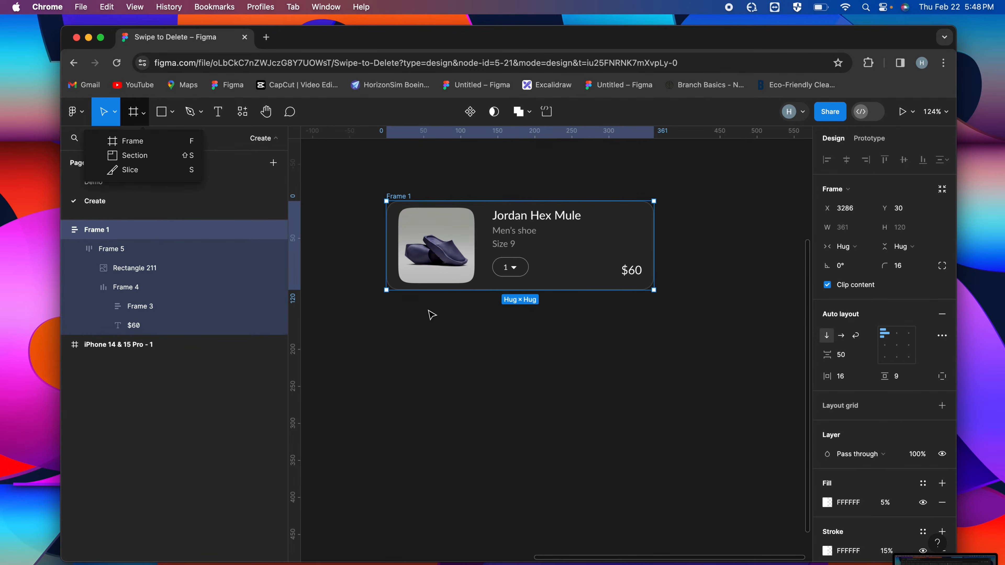
Add a 361 × 120 frame without a fill directly below the shoe card, matching the card's horizontal position
click(129, 142)
drag(388, 314, 655, 389)
drag(392, 330, 387, 330)
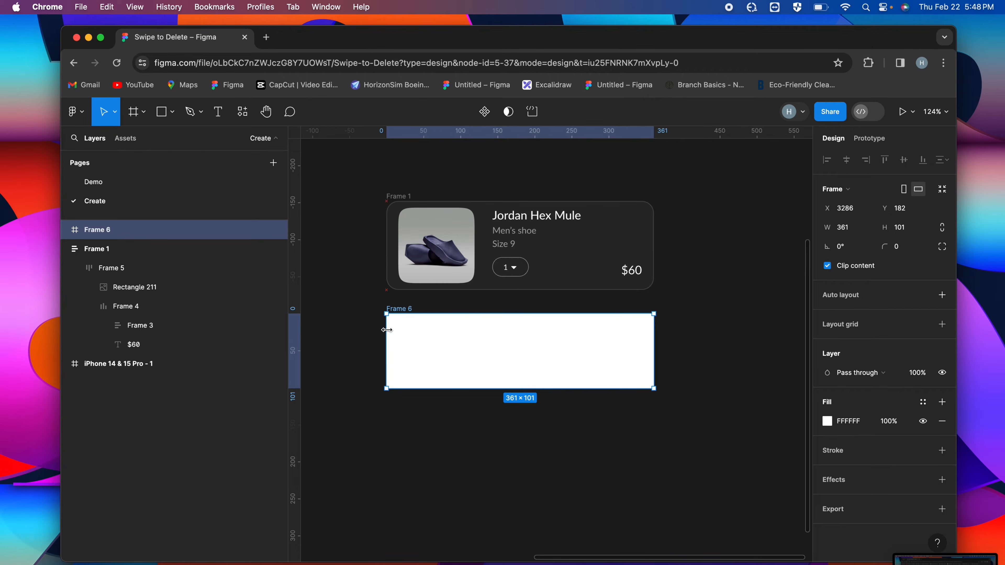
click(918, 235)
text(120)
key(Return)
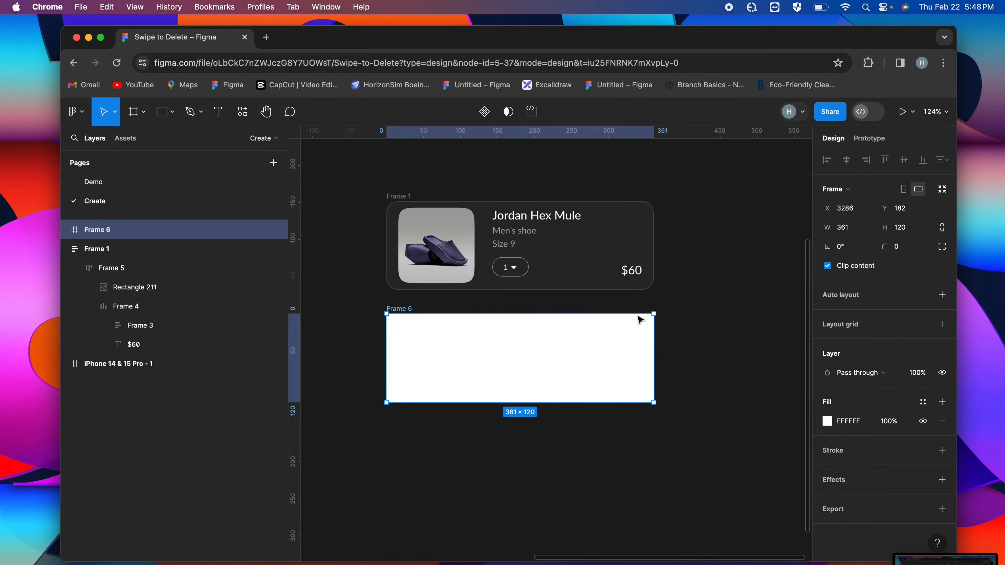
click(942, 420)
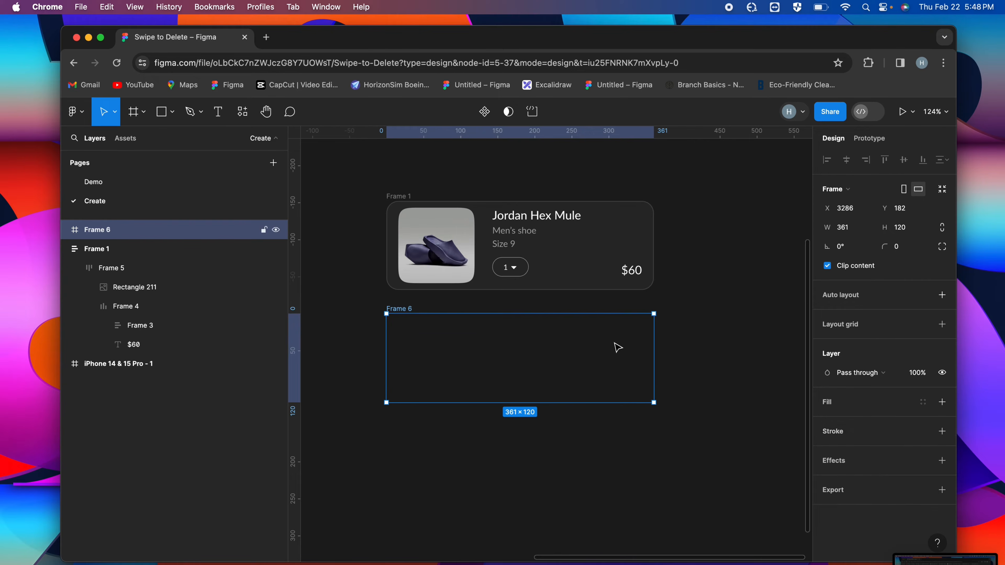
Draw a nested frame about 137 × 126 at the right end of the empty frame and fill it with red FF4949
scroll(590, 334, up, 2)
click(143, 115)
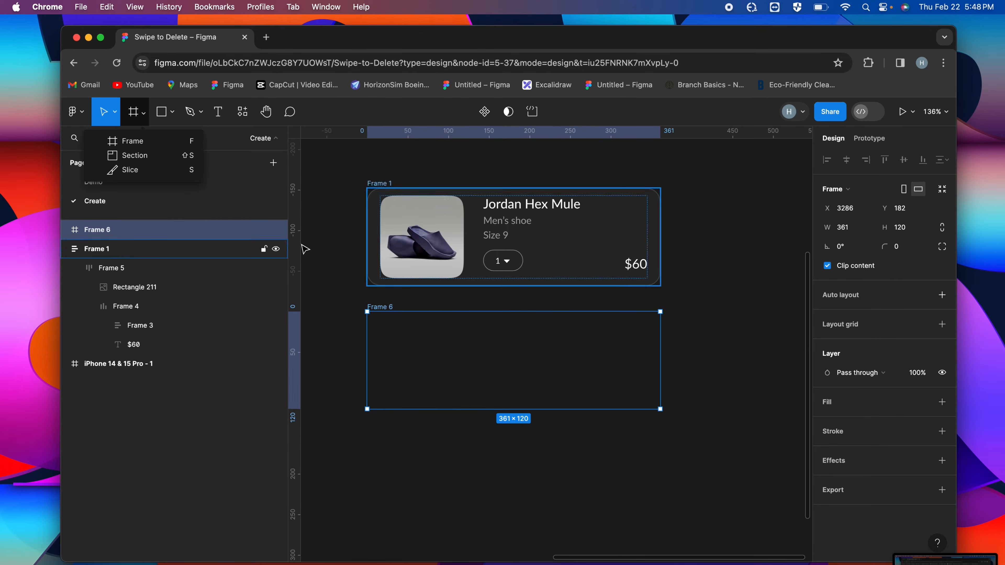
click(134, 141)
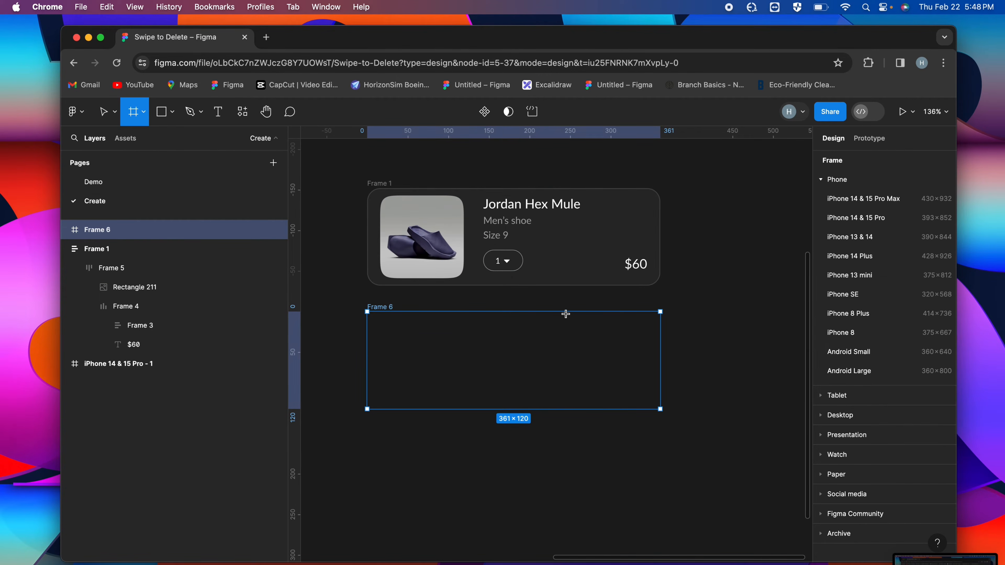
mouse_move(563, 311)
mouse_down()
mouse_move(662, 415)
mouse_move(675, 414)
mouse_up()
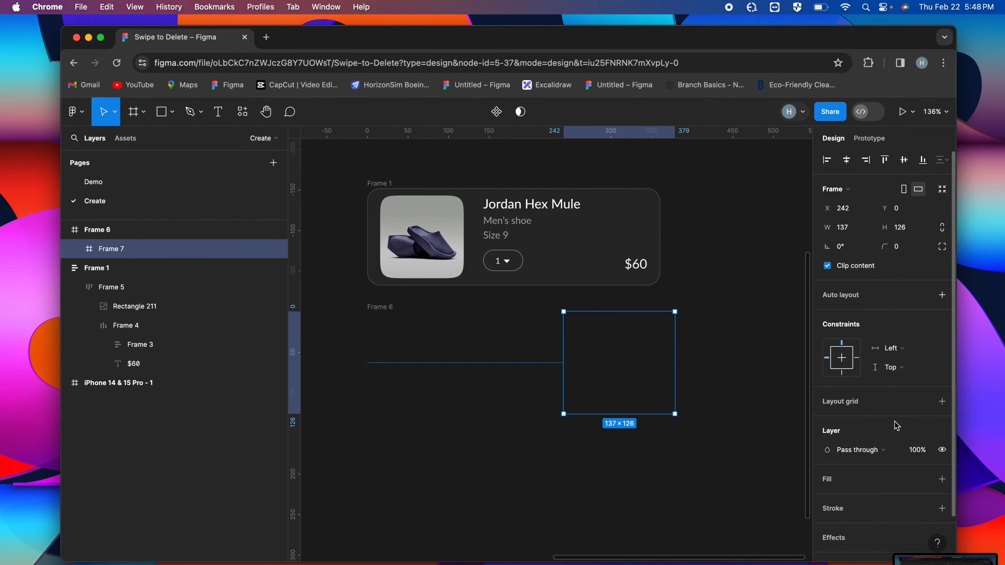
click(942, 479)
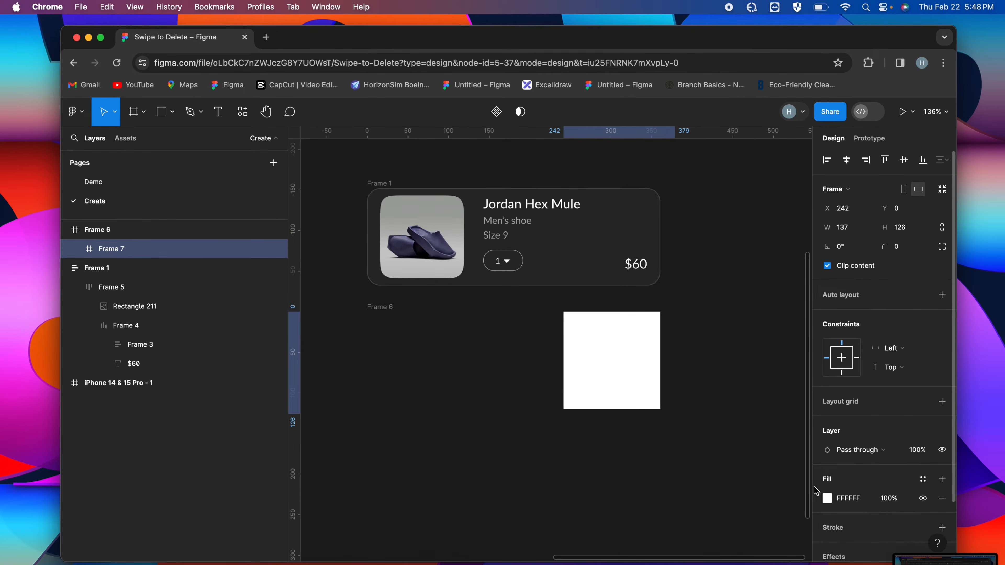
click(828, 499)
drag(790, 279, 774, 243)
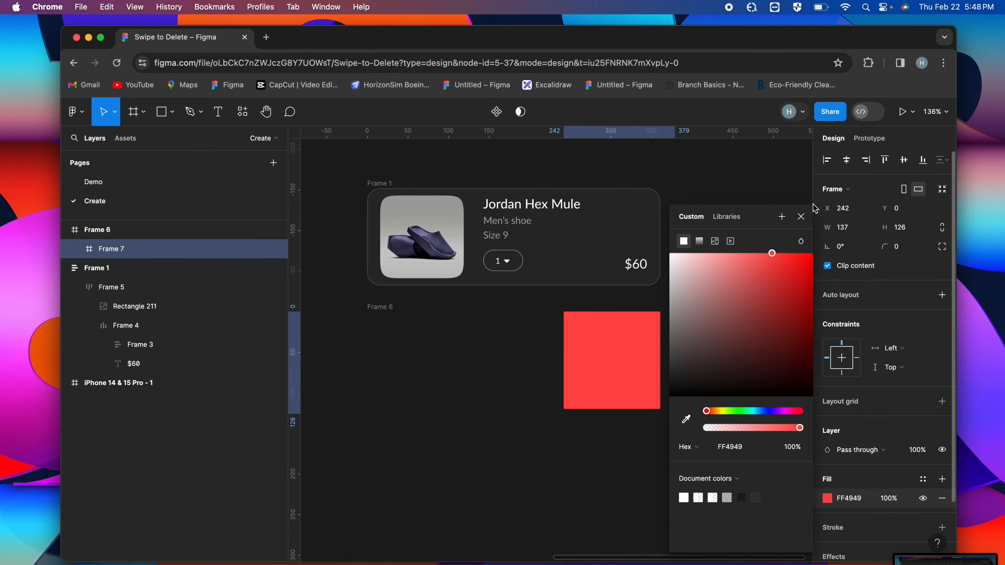
click(801, 217)
Resize the red frame to 56 × 120 and align it with the right edge of its parent frame
click(391, 307)
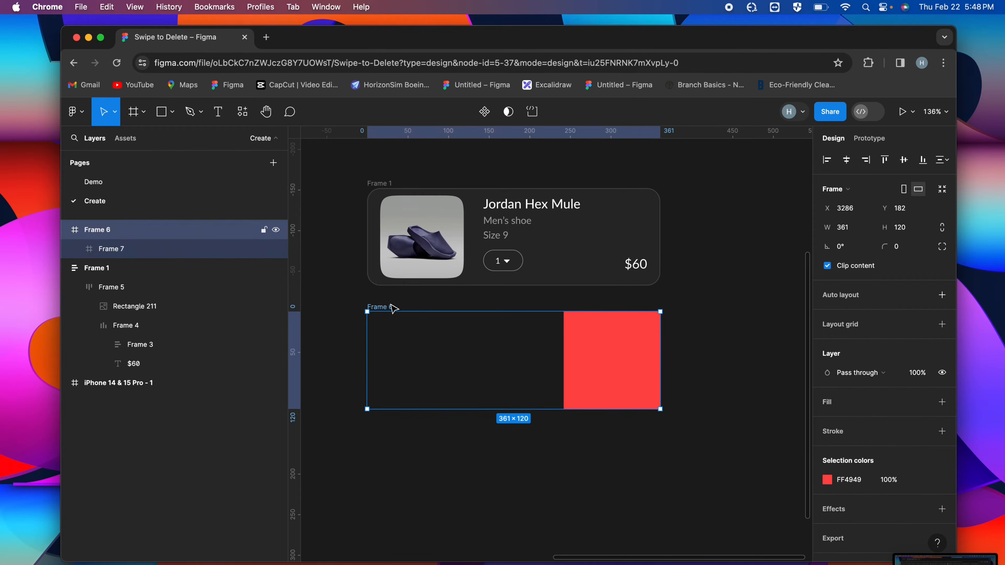
click(577, 340)
drag(630, 348, 614, 343)
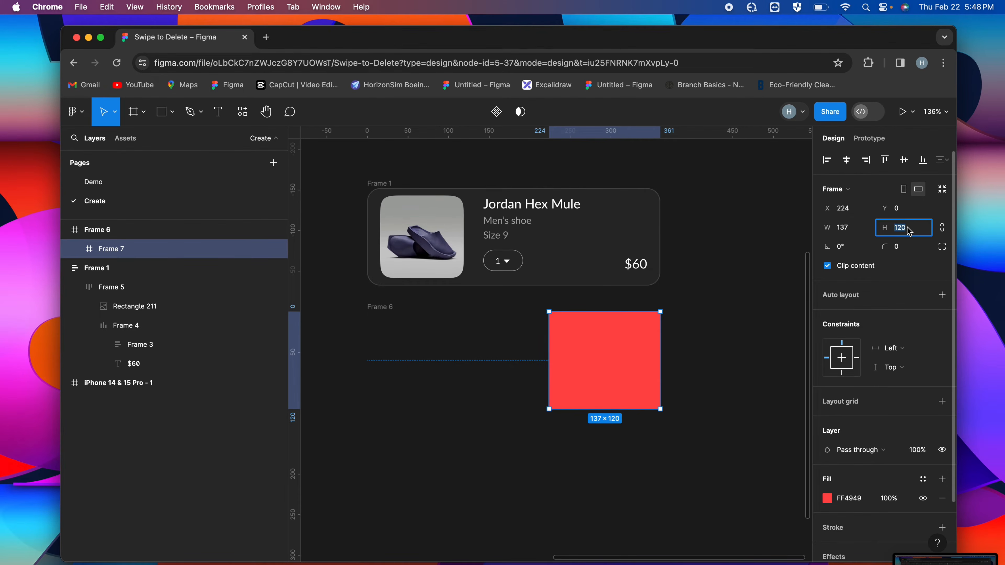
click(851, 228)
text(56)
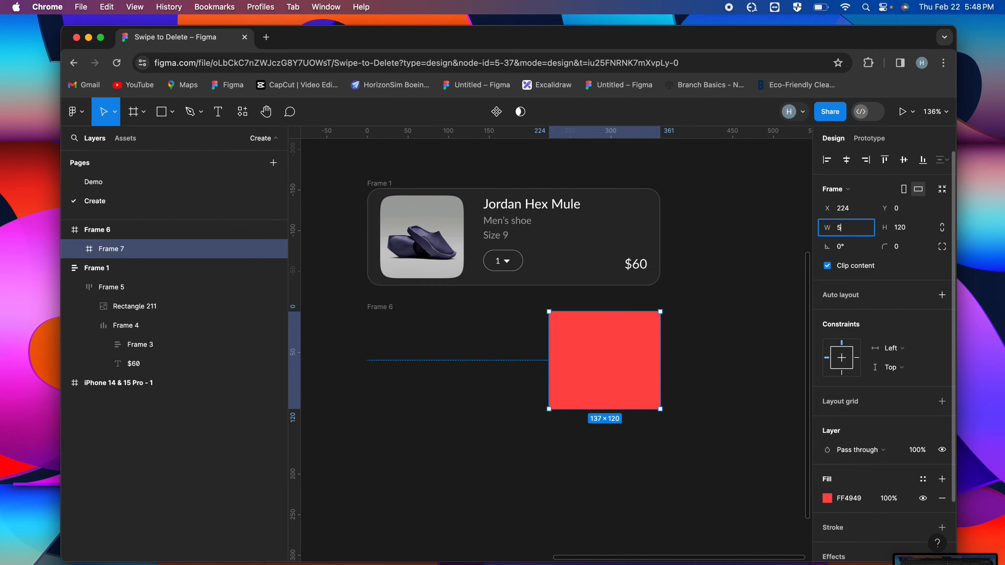
key(Return)
drag(579, 370, 646, 368)
Set the red frame's corner radius to 16
click(904, 250)
text(16)
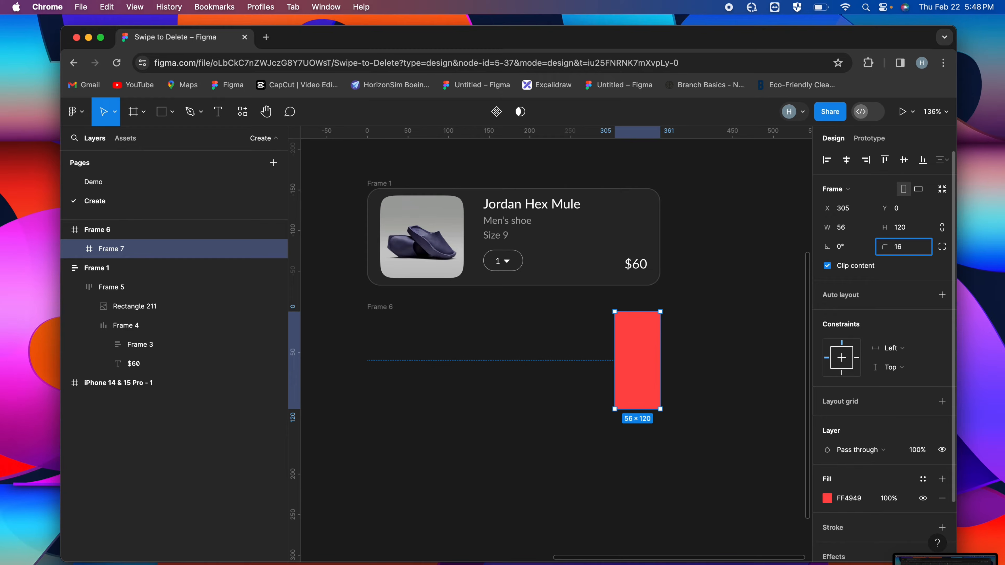
key(Return)
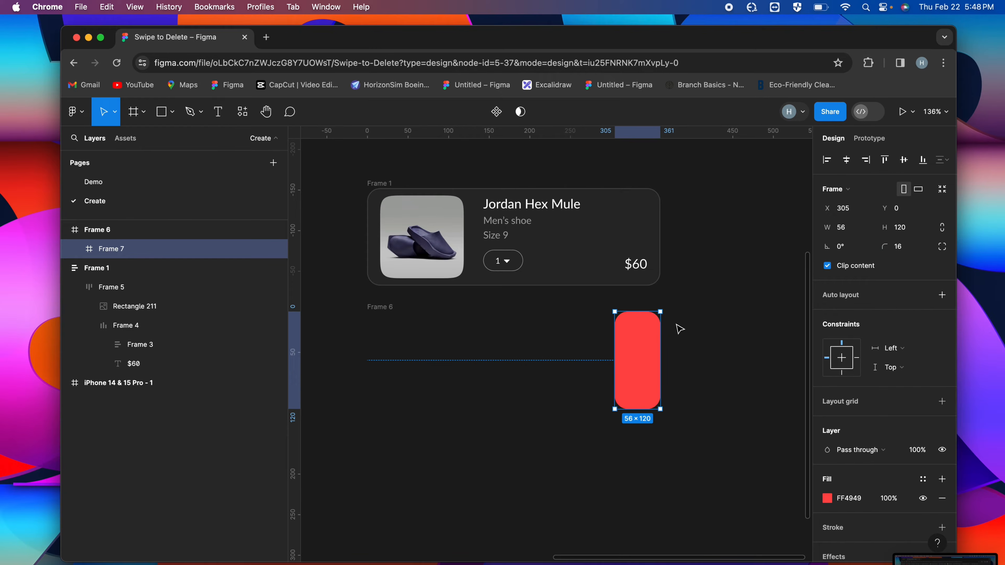
click(719, 308)
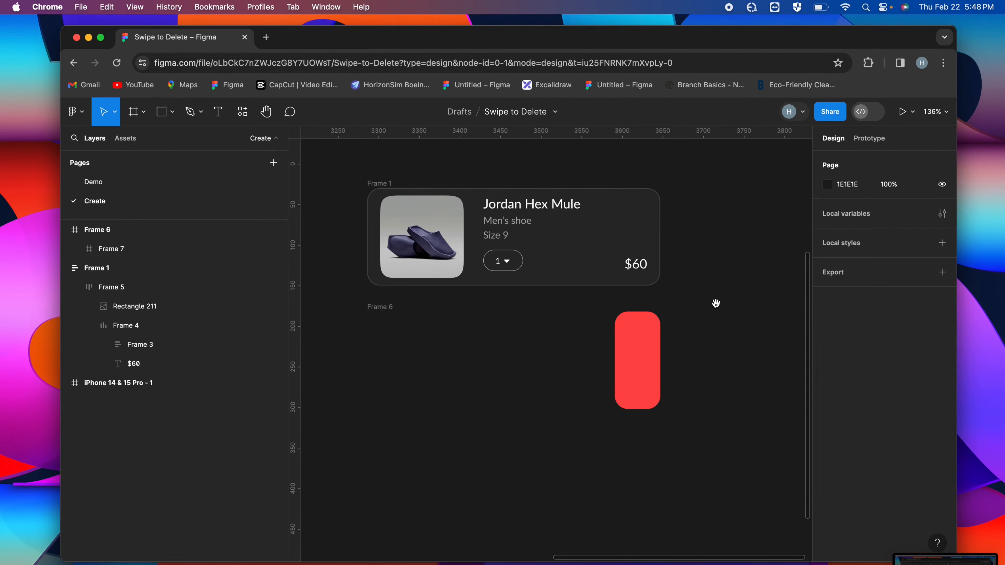
Paste the copied 32 × 32 trash icon into the centre of the red frame
click(644, 346)
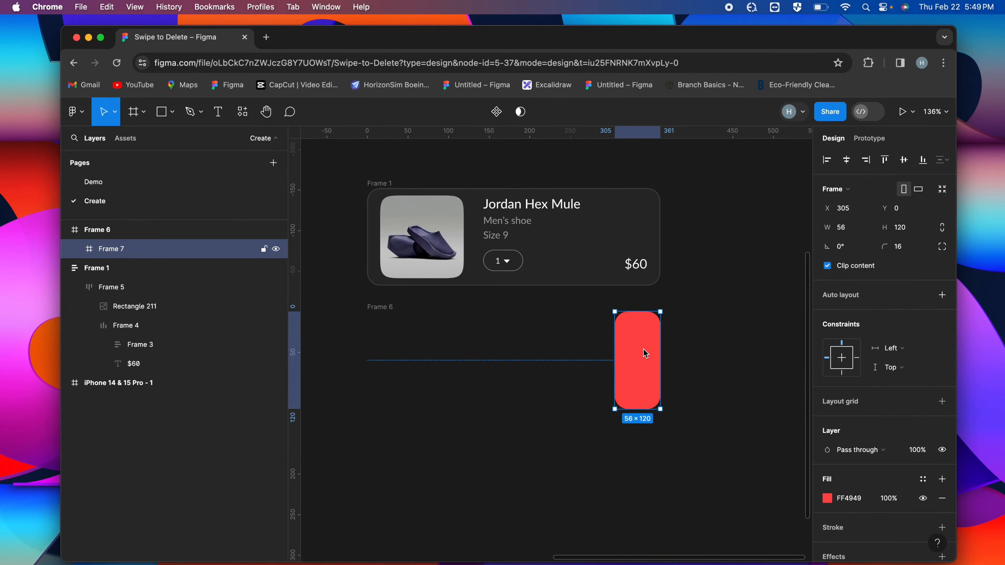
key(cmd+v)
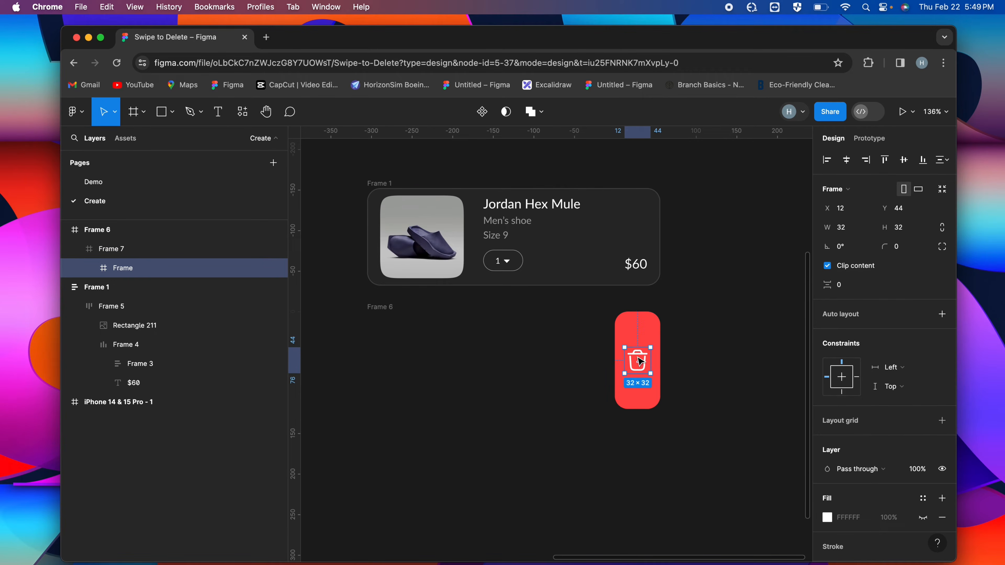
click(639, 342)
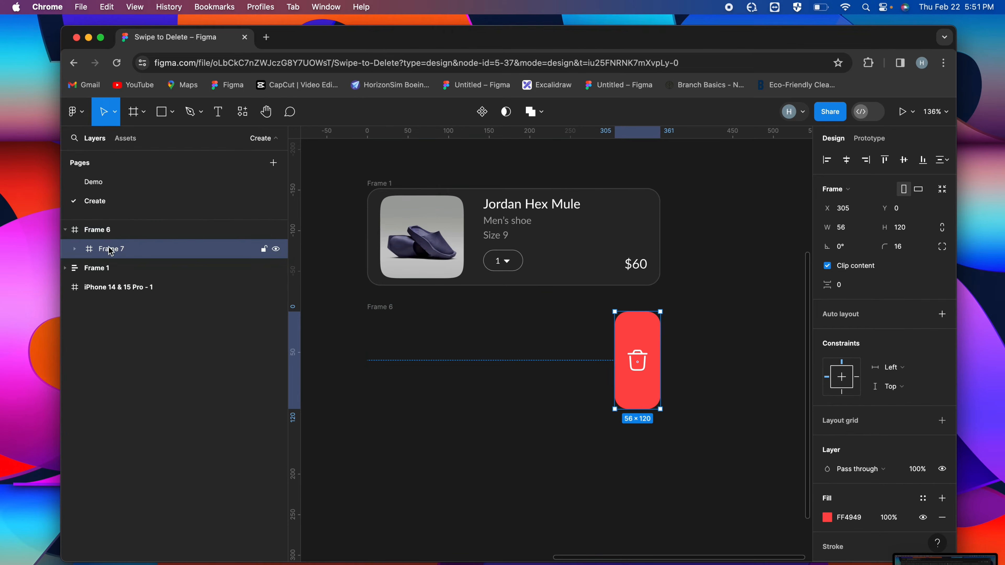
Rename the red frame as Delete and the product card frame as Shoe UI Card
double_click(115, 250)
text(De)
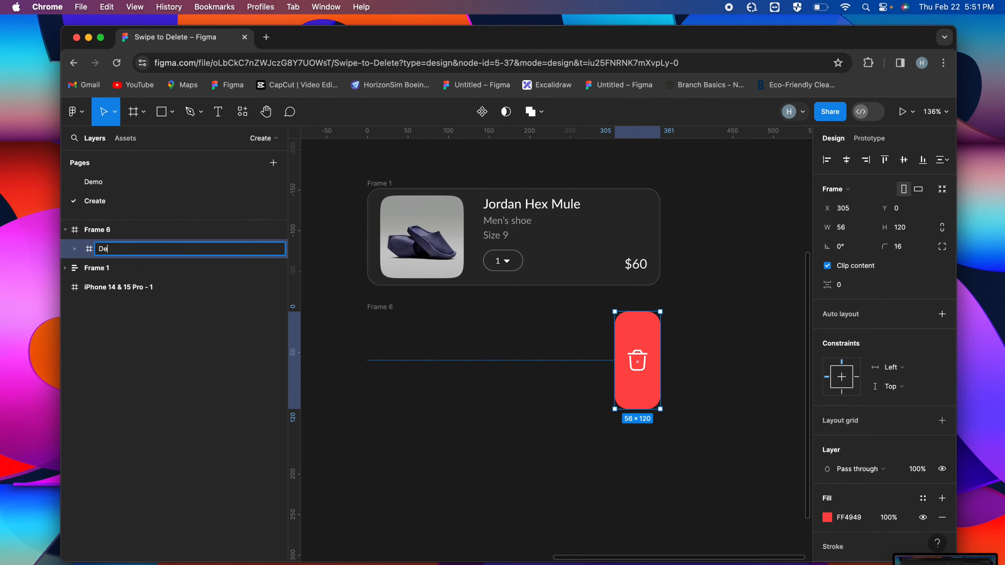
key(Return)
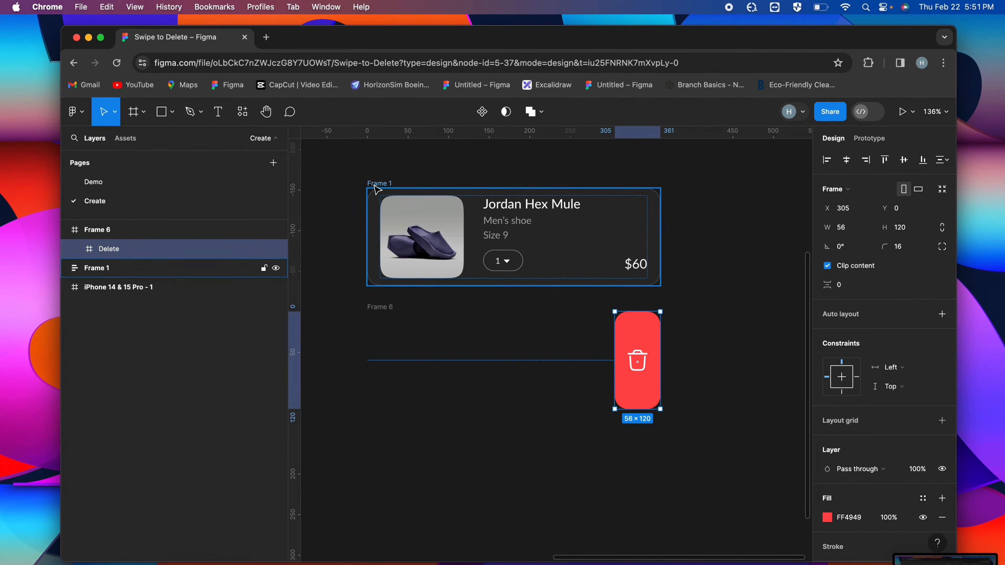
click(375, 186)
double_click(94, 268)
text(S)
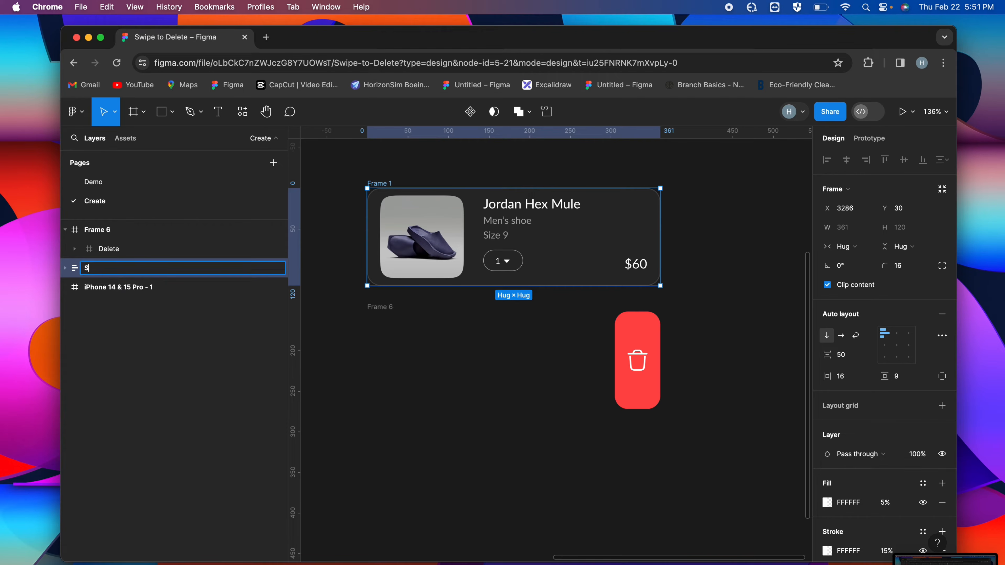
text(hoe UI Card)
key(Return)
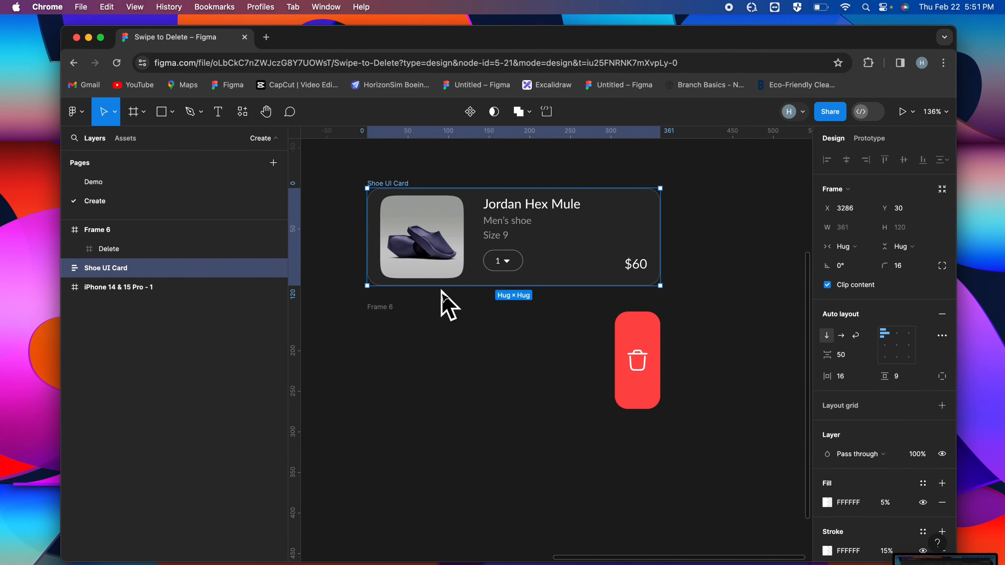
Move the Shoe UI Card over the frame below and nest it inside that frame, above the Delete frame in the layer order
drag(393, 185, 390, 306)
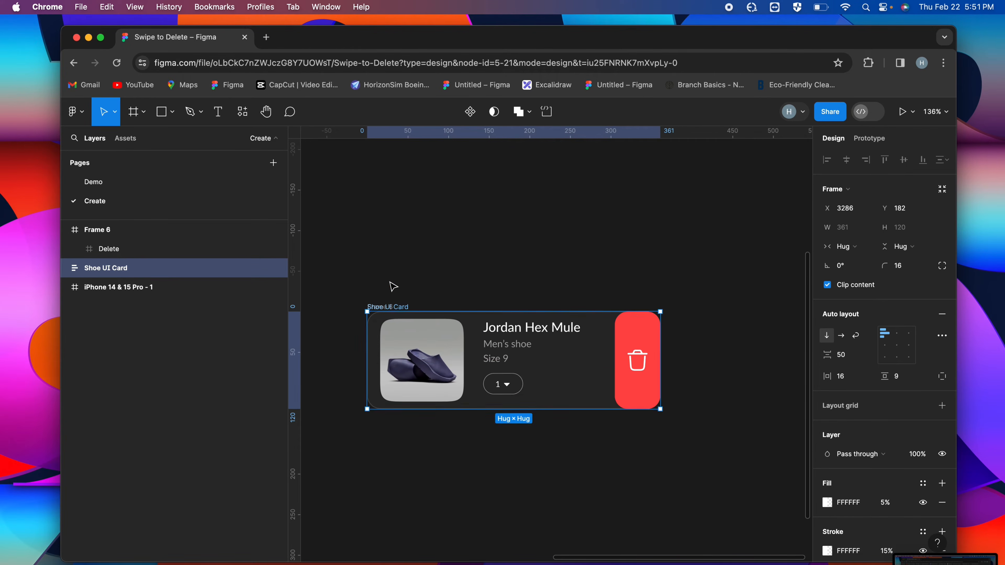
click(376, 280)
drag(146, 276, 111, 237)
click(413, 294)
click(392, 308)
Narrow the shoe image from its right edge until the card leaves a gap of about 9 before the Delete frame
double_click(425, 340)
click(446, 351)
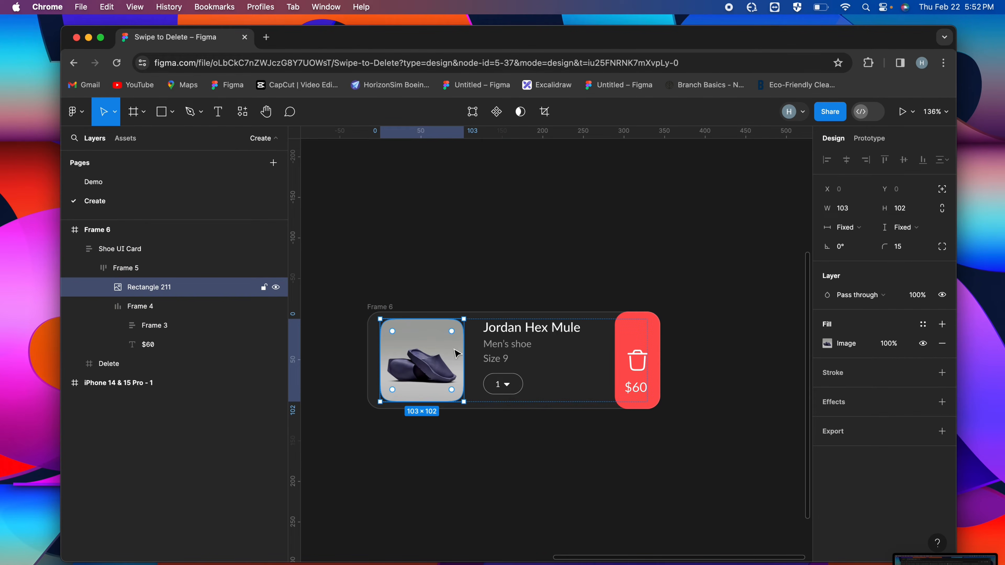
drag(465, 352, 431, 349)
mouse_move(423, 347)
mouse_down()
mouse_move(401, 348)
mouse_move(414, 347)
mouse_up()
click(466, 270)
scroll(574, 287, up, 1)
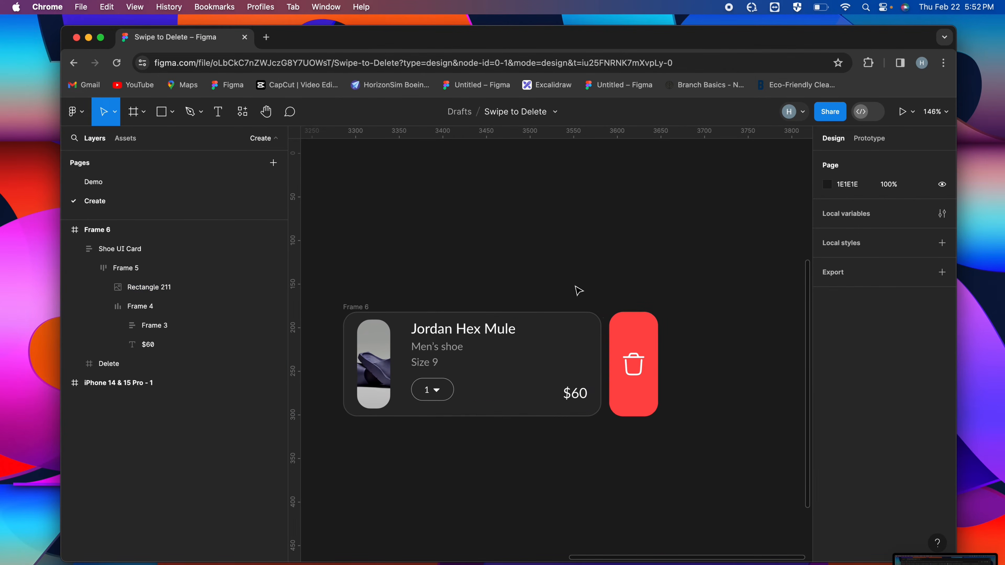
Apply horizontal auto layout to the outer frame holding the card and Delete frame, hugging its contents in width and height
click(369, 312)
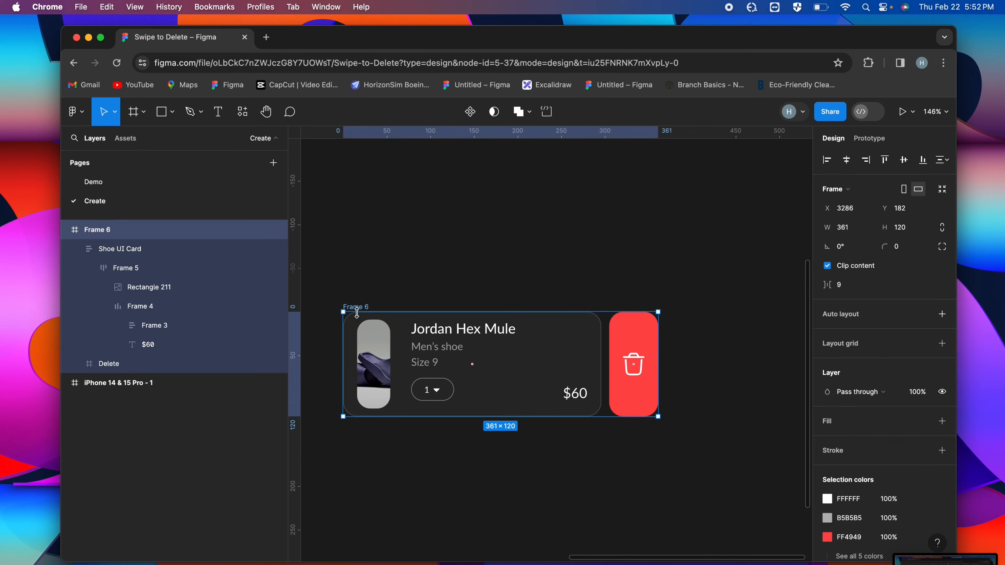
key(shift+a)
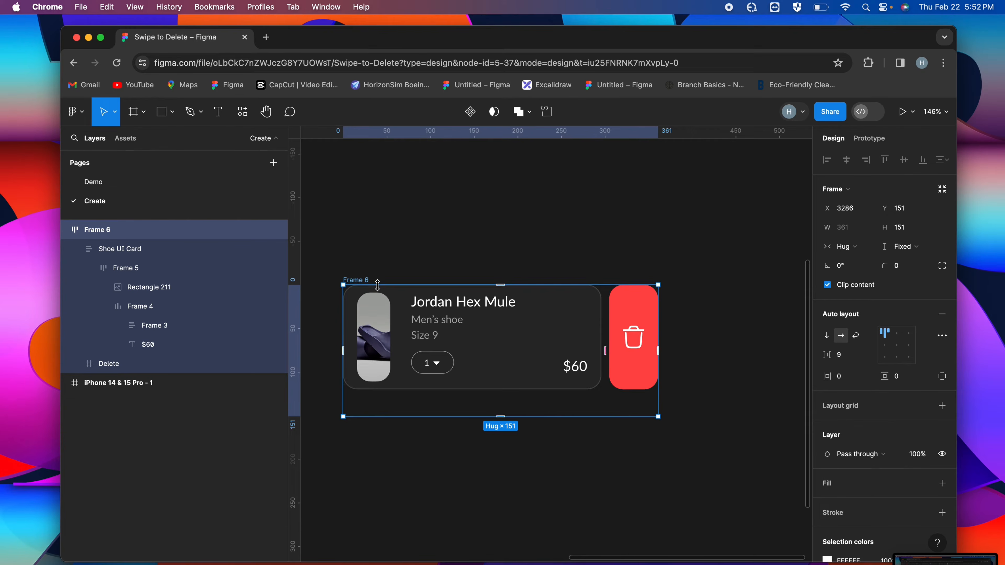
scroll(367, 295, down, 1)
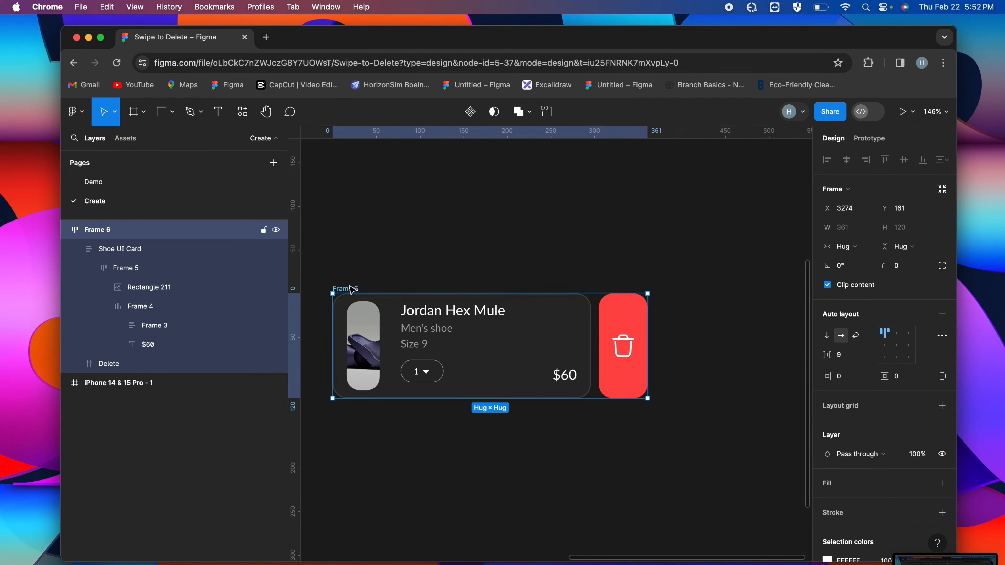
Set the Delete frame's width to fill its container
click(614, 328)
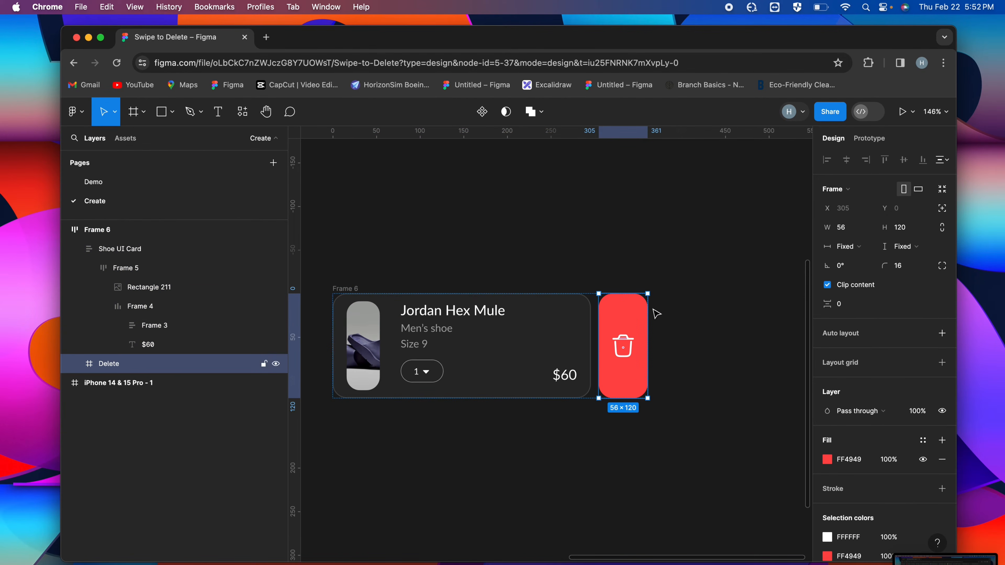
click(854, 252)
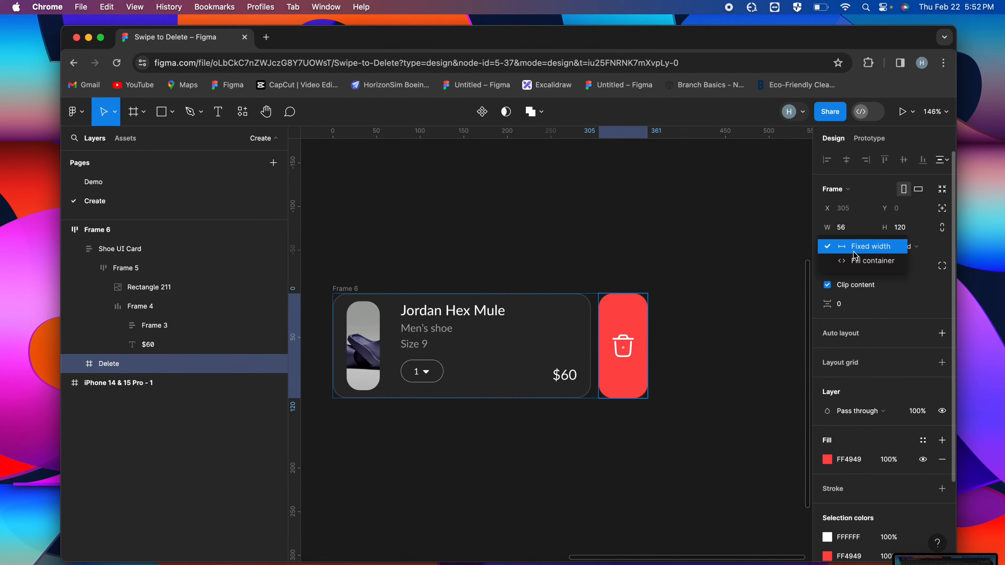
click(873, 262)
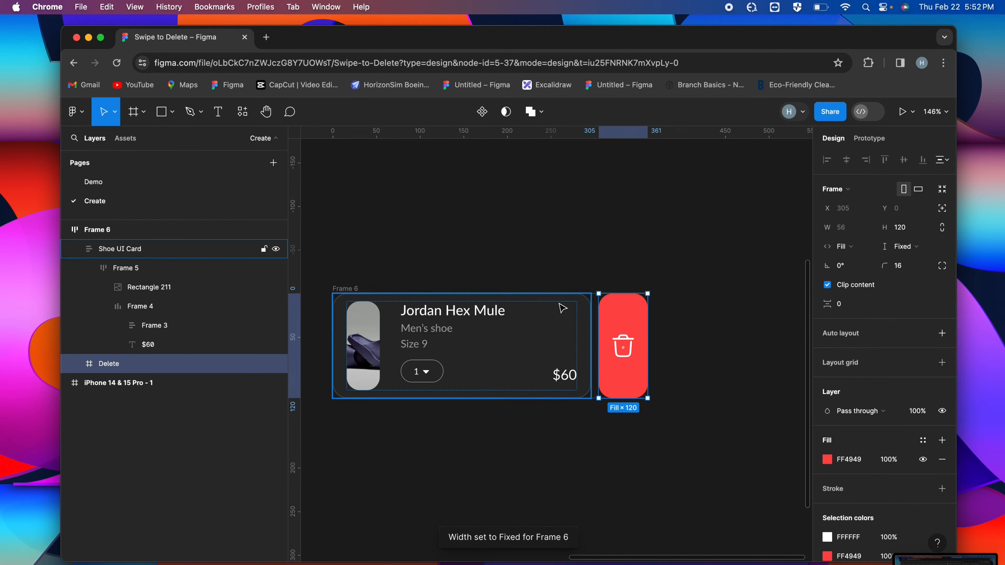
Try narrowing the Shoe UI Card to about 221 wide to test the Delete frame's fill behaviour, and undo the resize
scroll(561, 308, left, 2)
click(618, 327)
drag(625, 329, 562, 339)
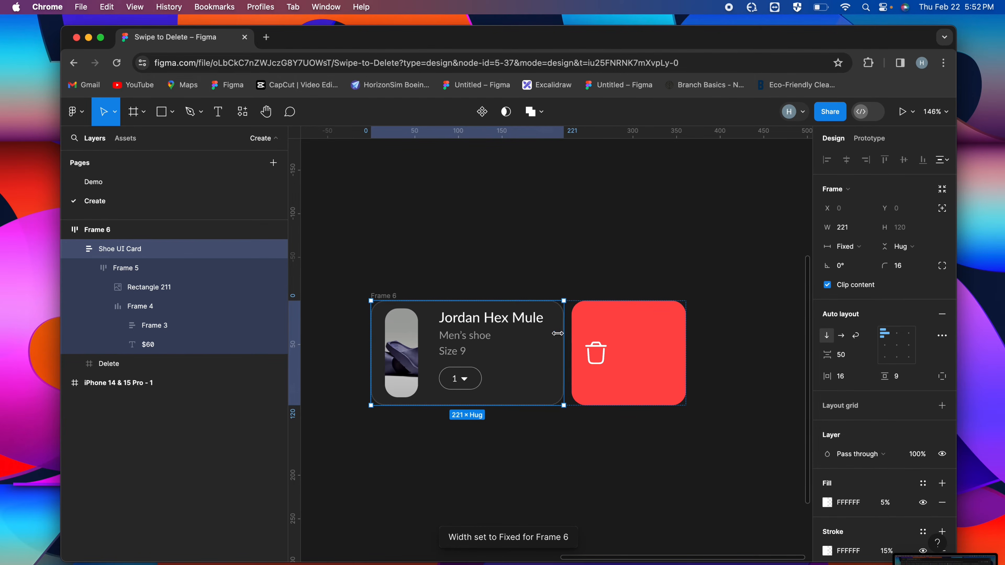
key(super+z)
click(550, 268)
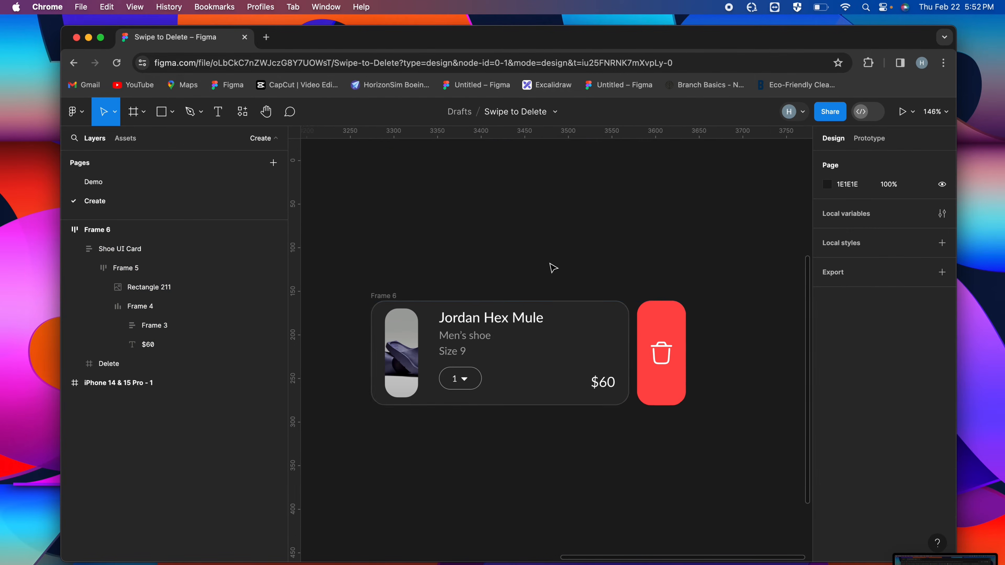
Widen the shoe image in the card to 102 so it is square
scroll(553, 268, down, 2)
click(420, 292)
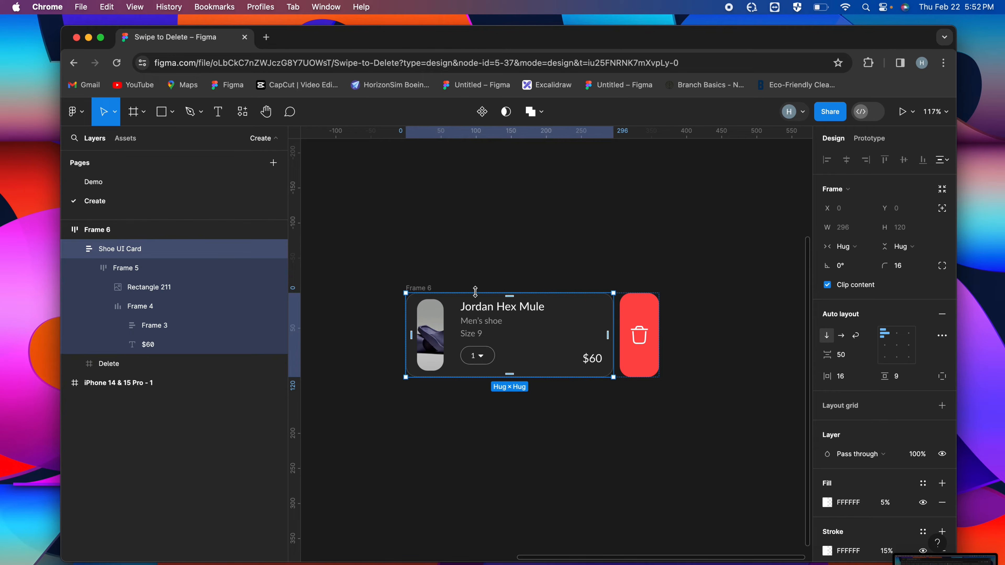
scroll(481, 270, up, 2)
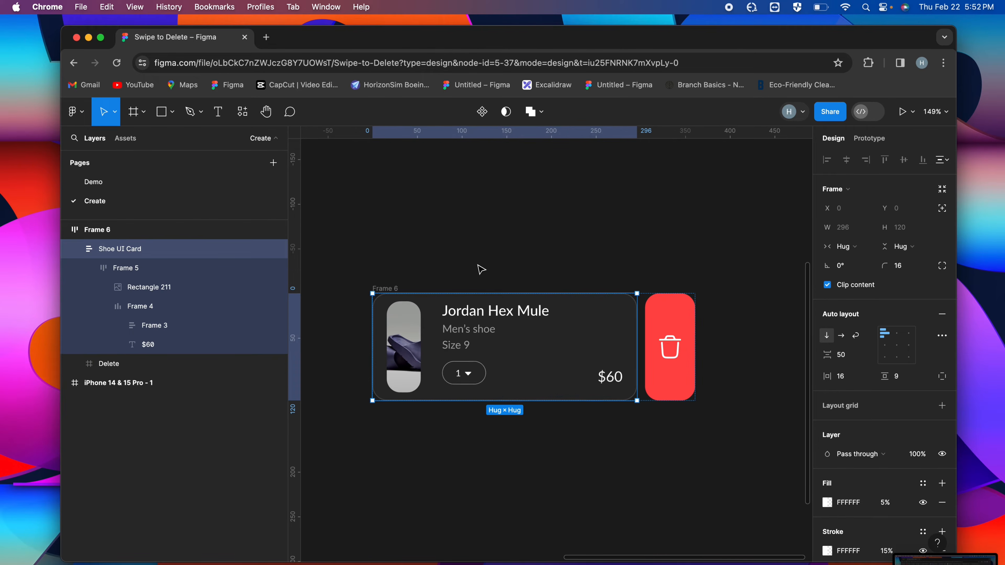
click(420, 344)
double_click(420, 345)
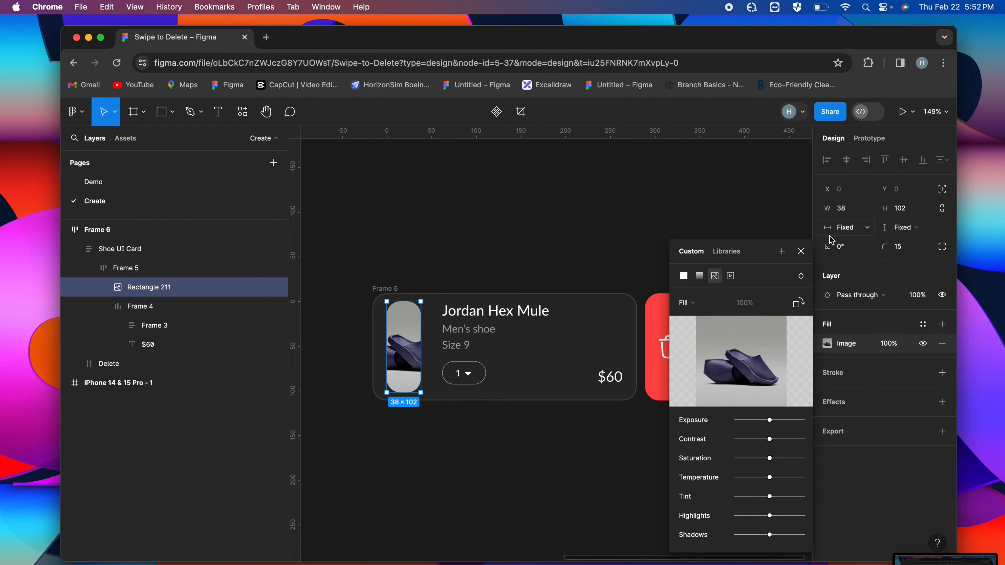
click(801, 251)
drag(420, 337, 480, 337)
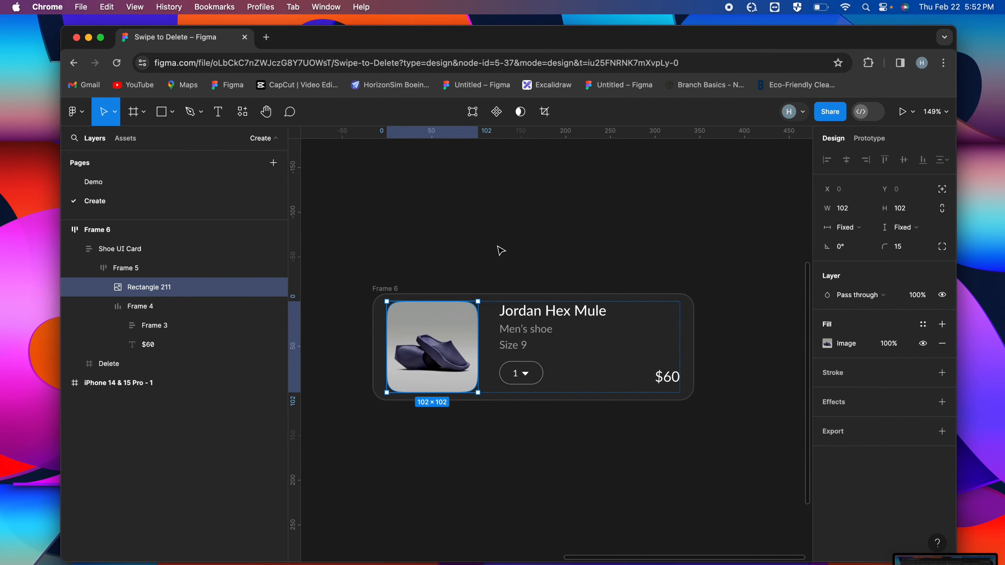
click(503, 239)
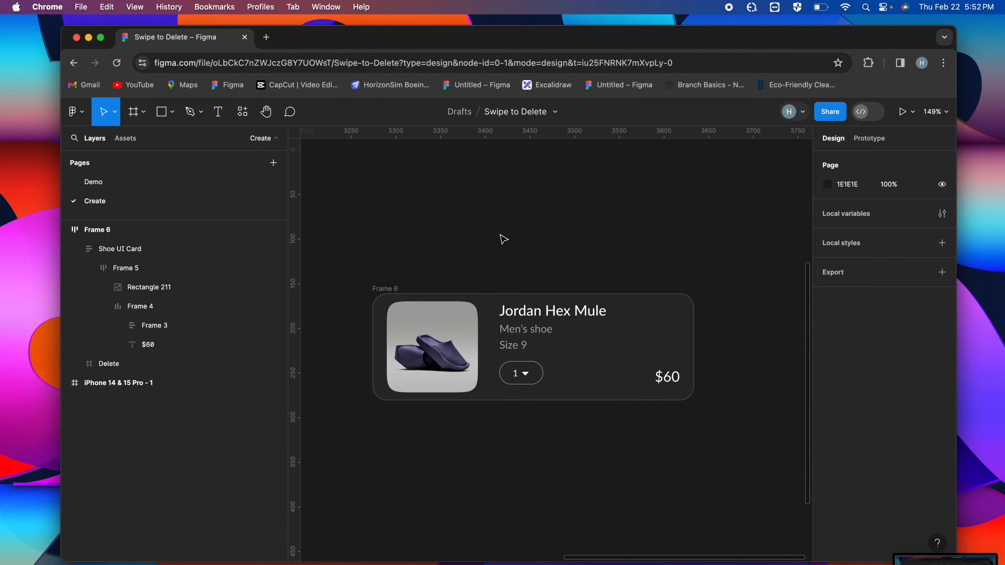
Set the bottom padding of the outer frame holding the card and Delete frame to 8
click(479, 295)
scroll(483, 292, down, 3)
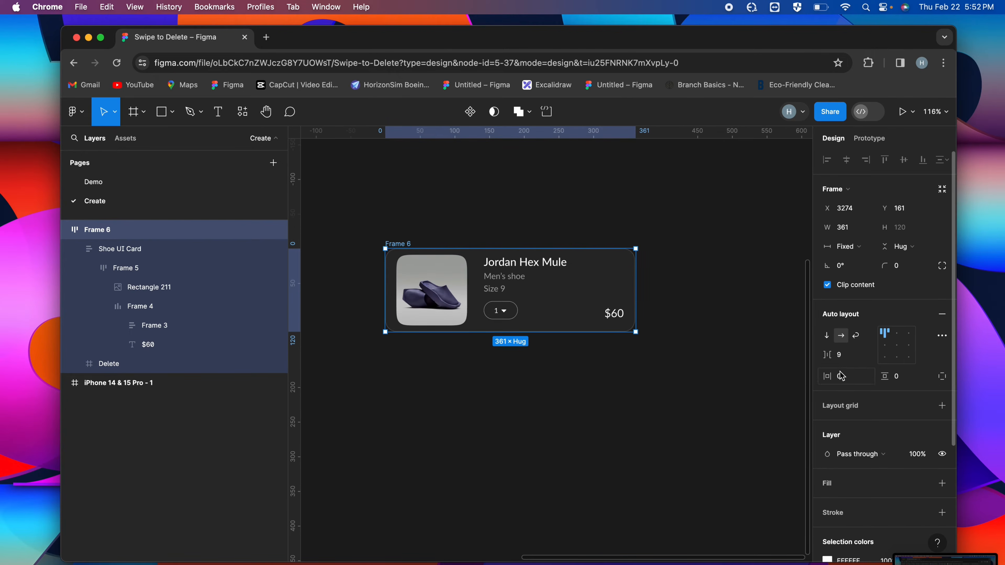
click(944, 377)
click(906, 397)
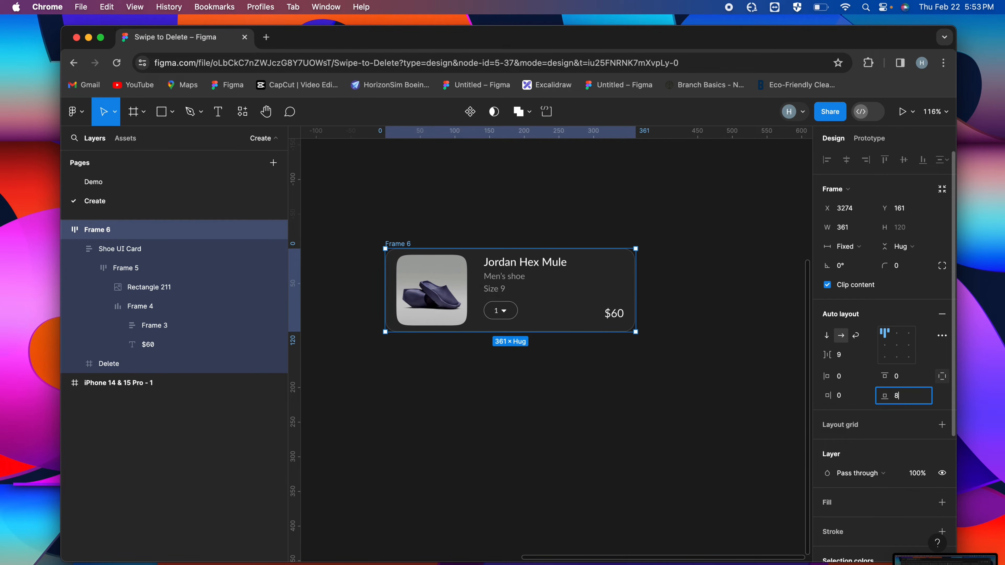
text(8)
key(Return)
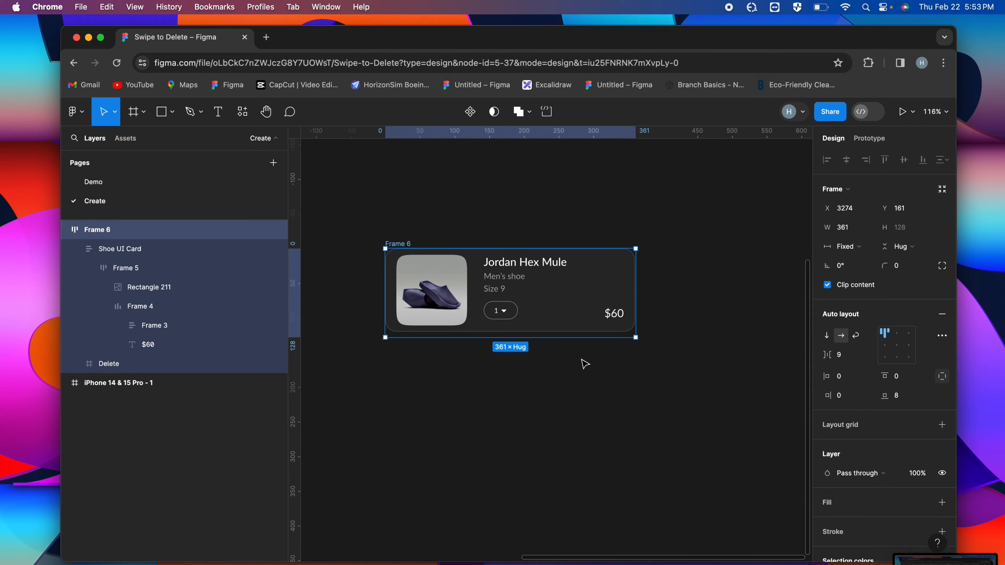
click(581, 360)
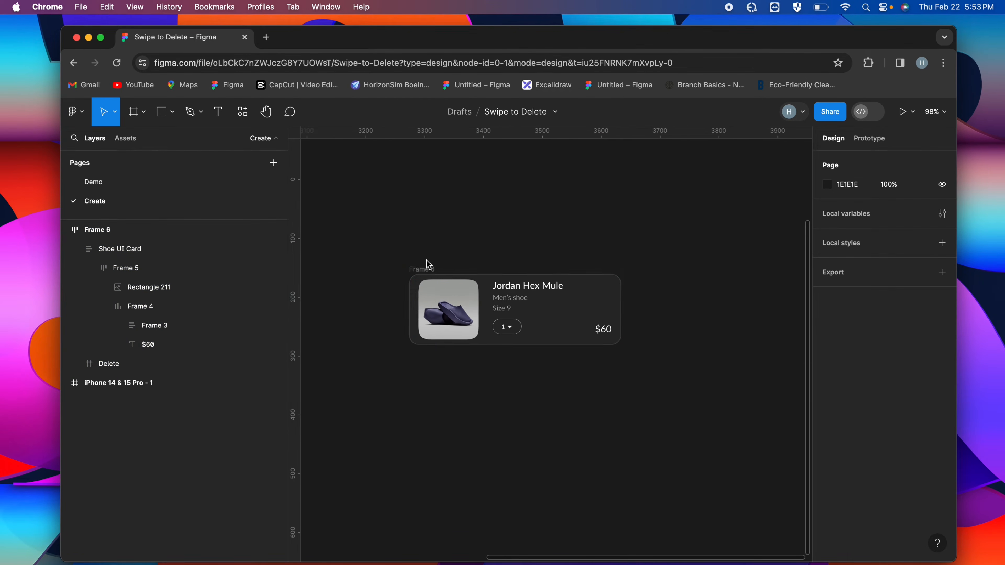
Convert the outer frame into a component and add a second variant to it
scroll(429, 263, down, 2)
click(439, 230)
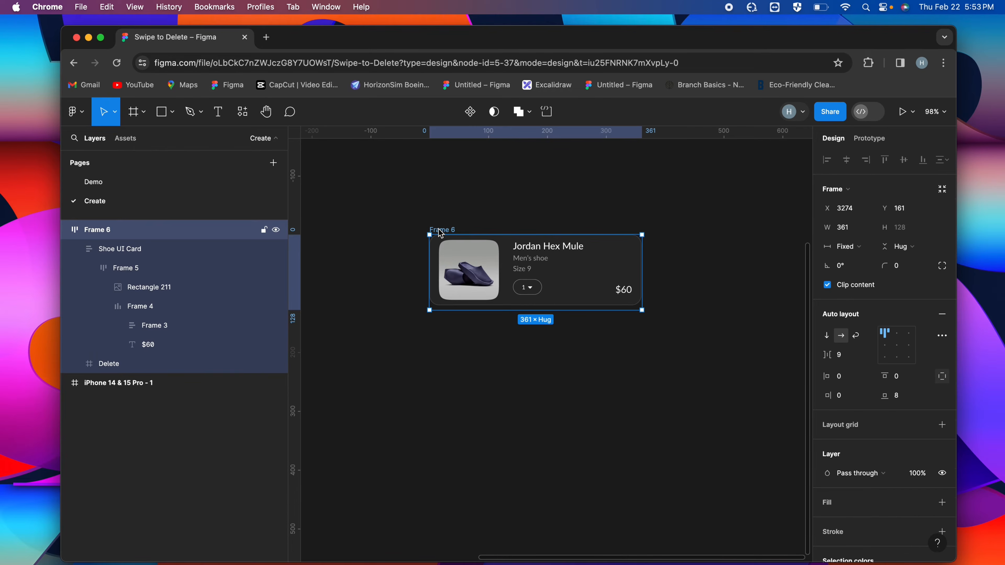
click(471, 114)
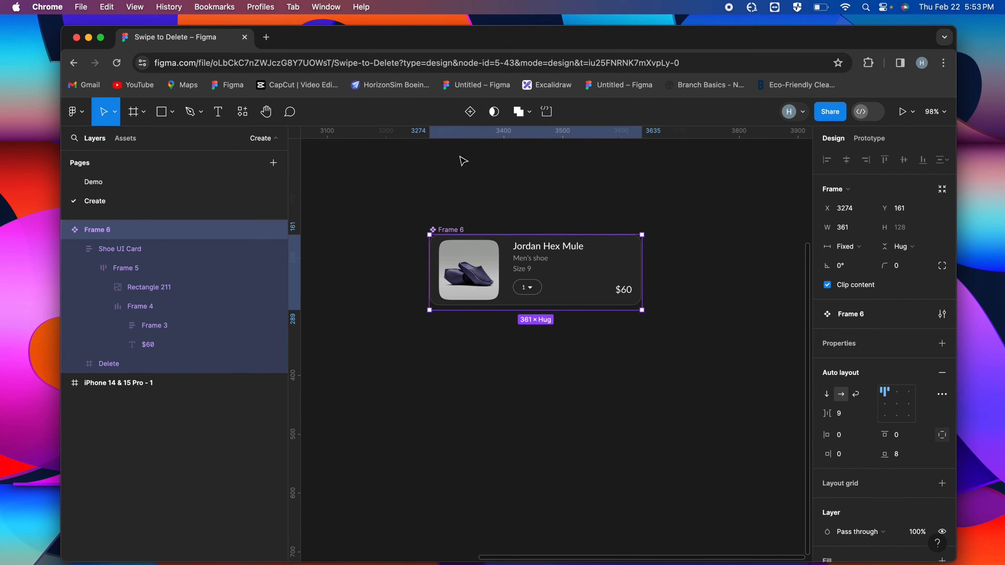
click(471, 113)
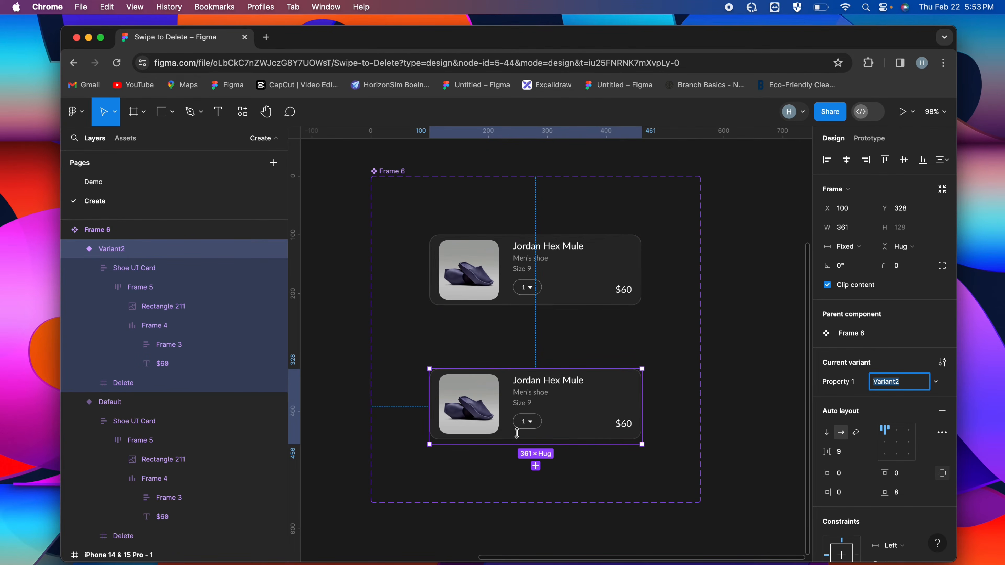
Narrow the shoe image in Variant2 to about 39 wide so the red Delete area slides into view
click(530, 292)
click(570, 423)
scroll(571, 423, up, 5)
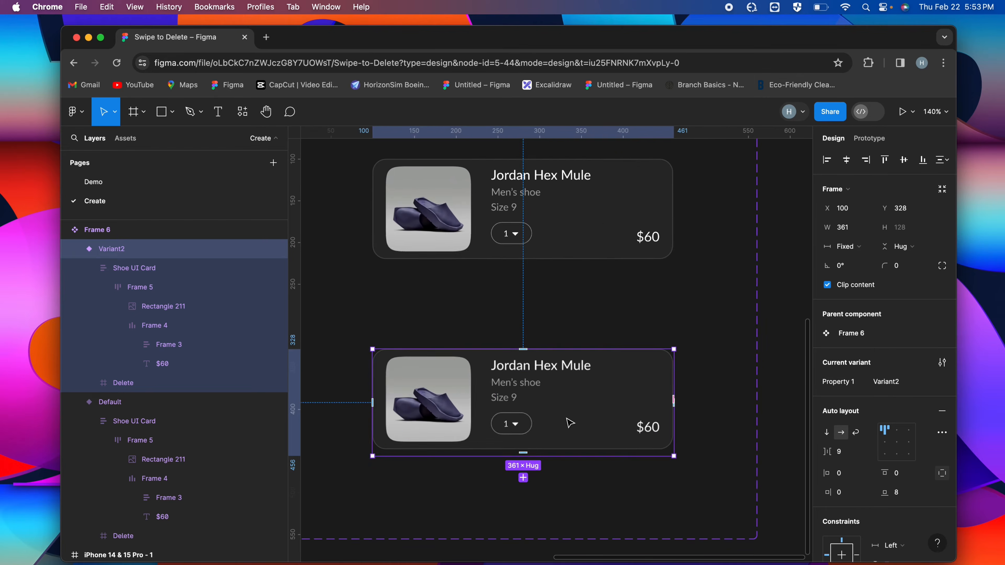
super+click(490, 386)
drag(493, 385, 443, 381)
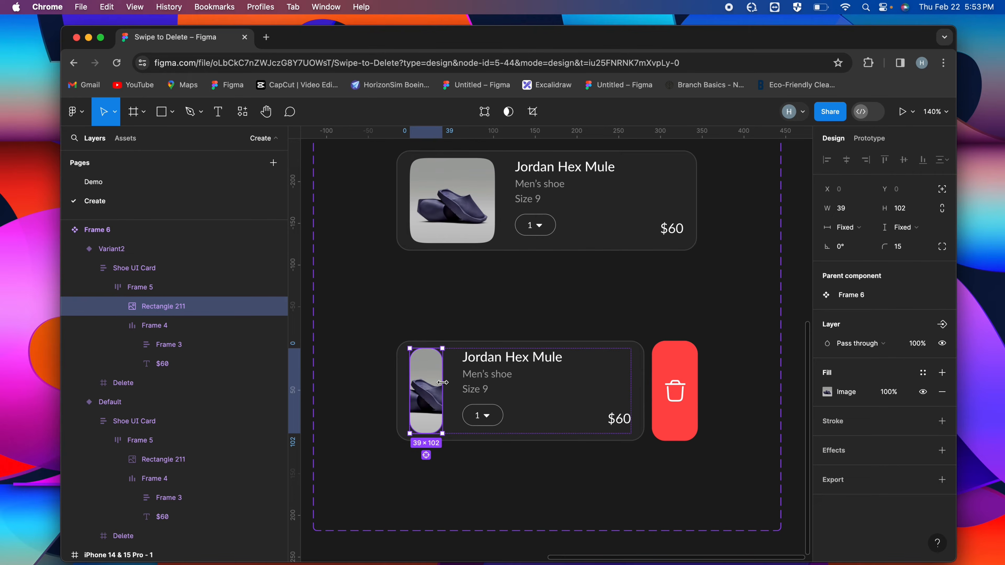
click(677, 374)
click(642, 319)
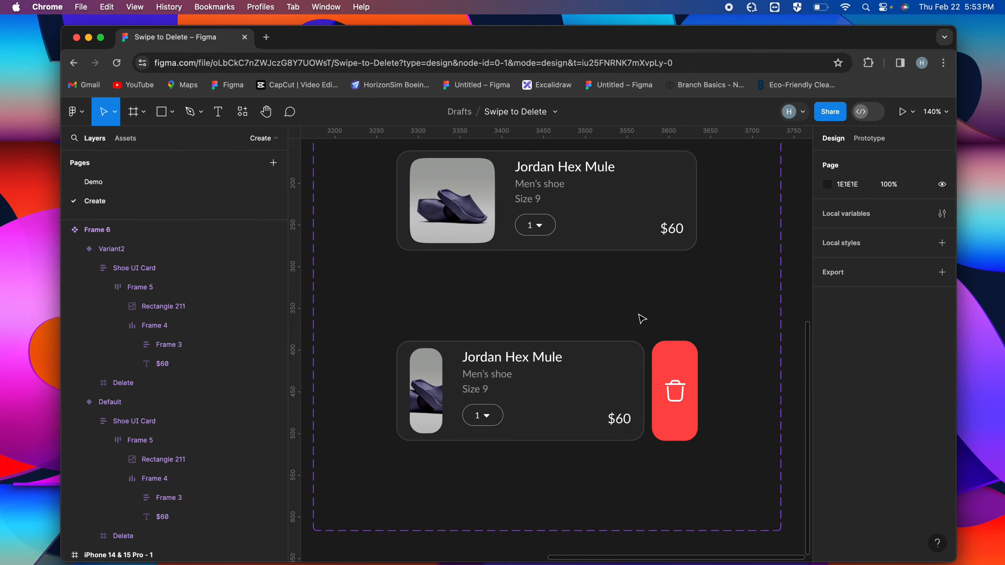
Add a third variant based on the one with the Delete area showing
scroll(641, 318, down, 5)
click(617, 335)
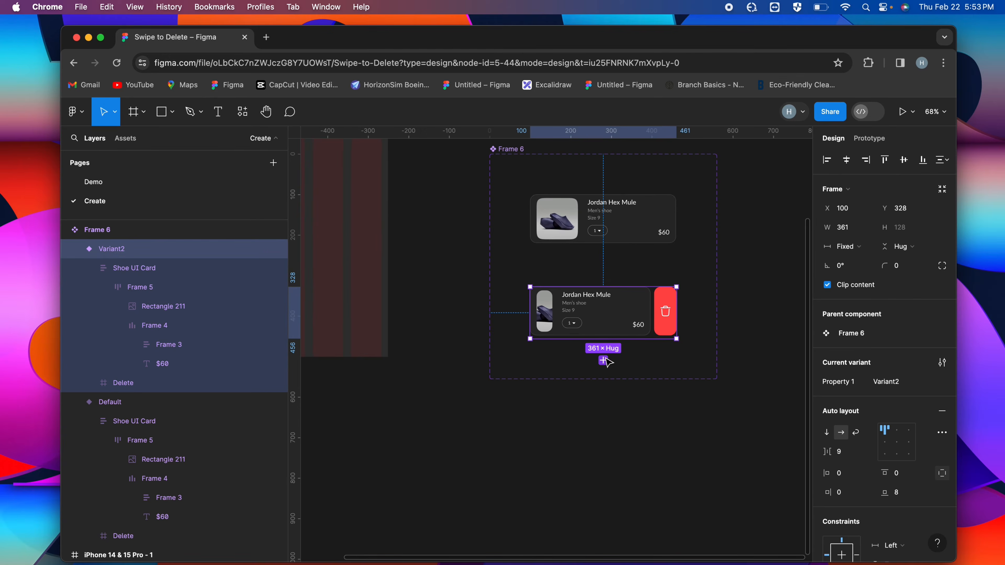
click(603, 361)
scroll(623, 405, up, 5)
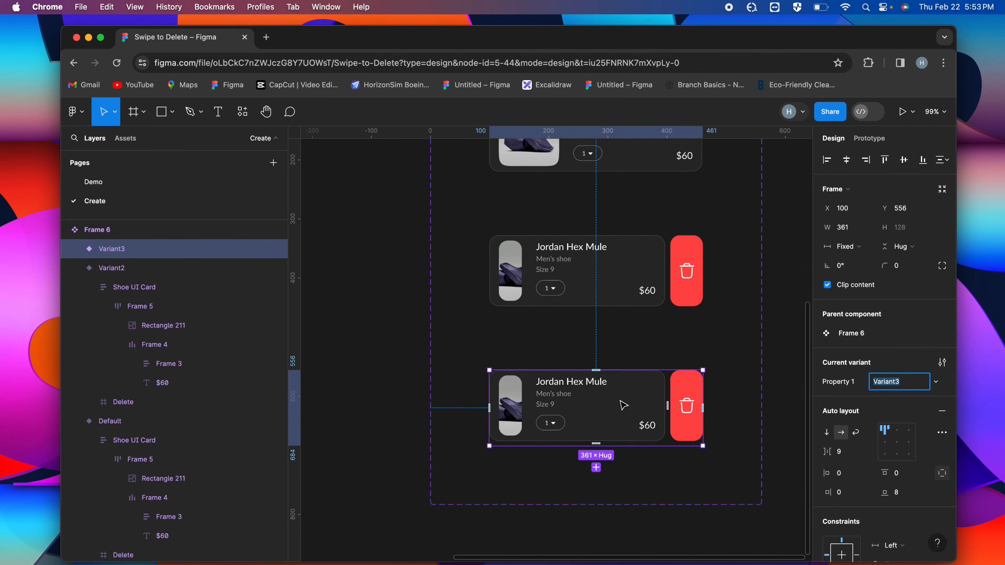
Set the opacity of both the Shoe UI Card and the Delete frame in Variant3 to 0%
double_click(607, 428)
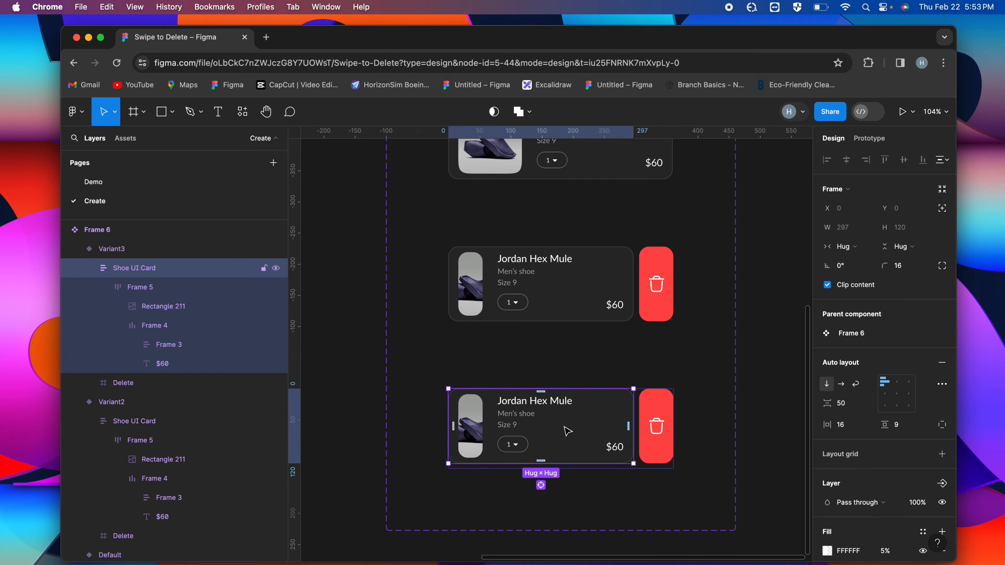
key(0)
key(0)
click(669, 413)
key(0)
key(0)
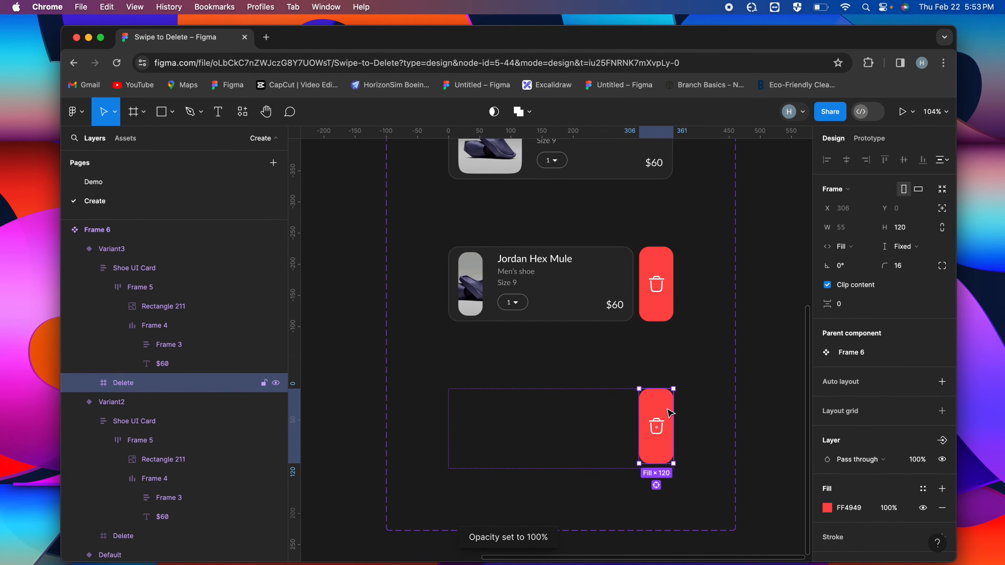
click(577, 421)
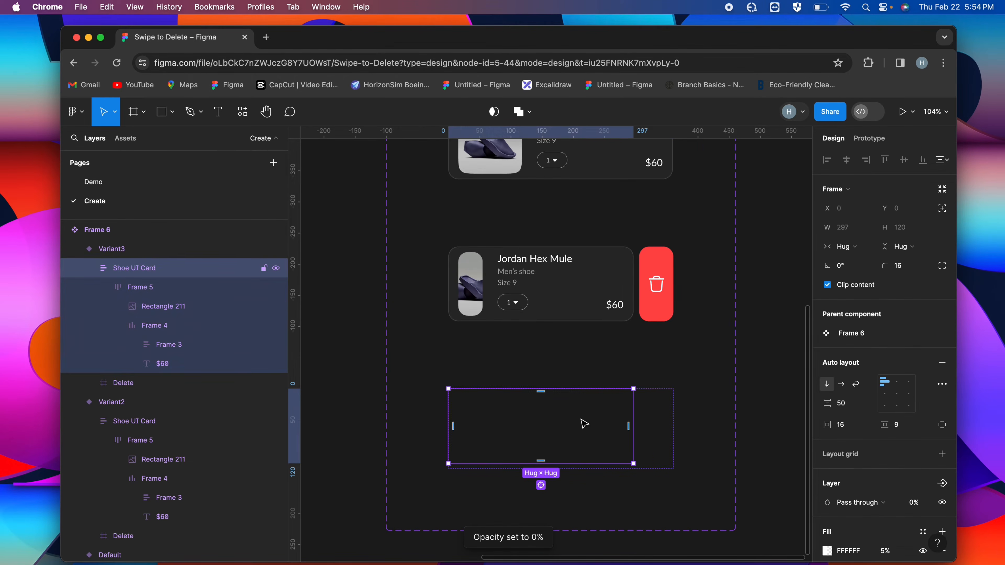
click(651, 368)
Collapse Variant3 vertically by setting its height to 0.001
click(621, 405)
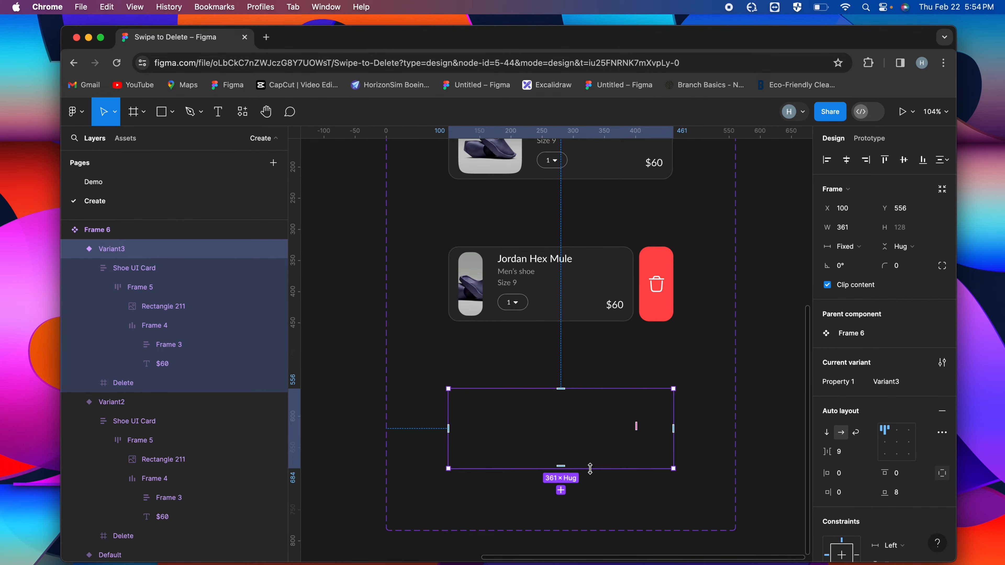
drag(583, 470, 568, 387)
key(super+z)
scroll(575, 394, up, 3)
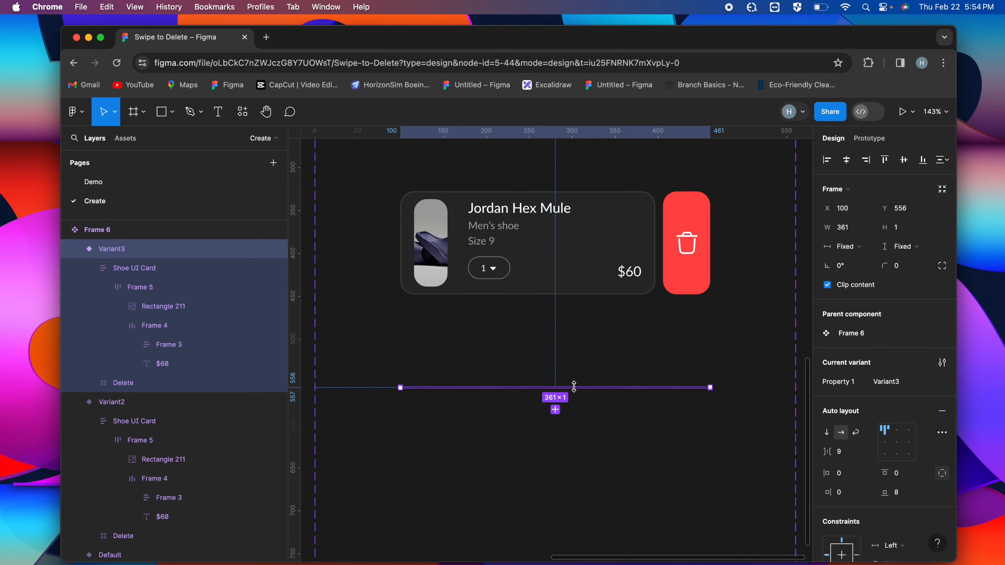
click(900, 230)
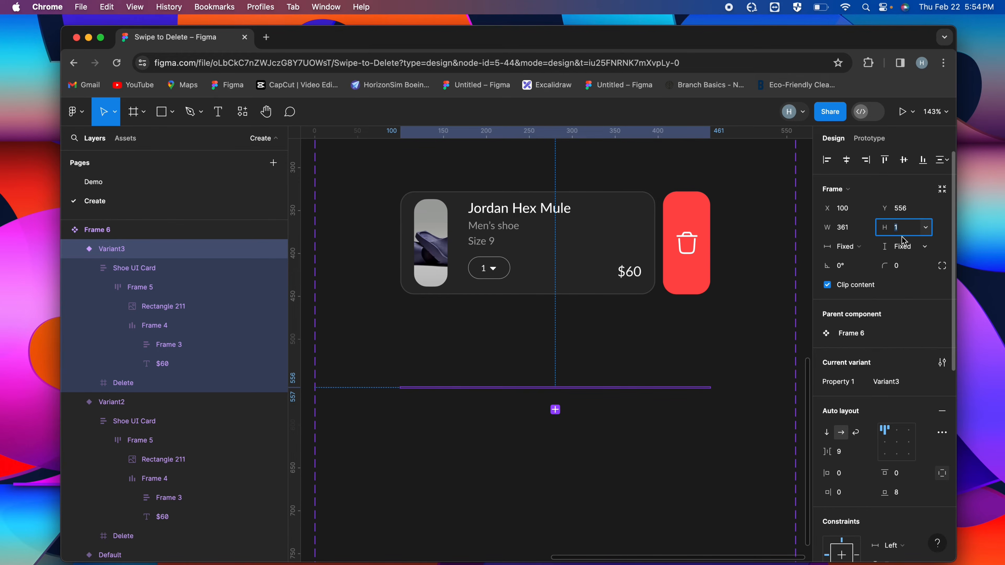
text(0.001)
key(Return)
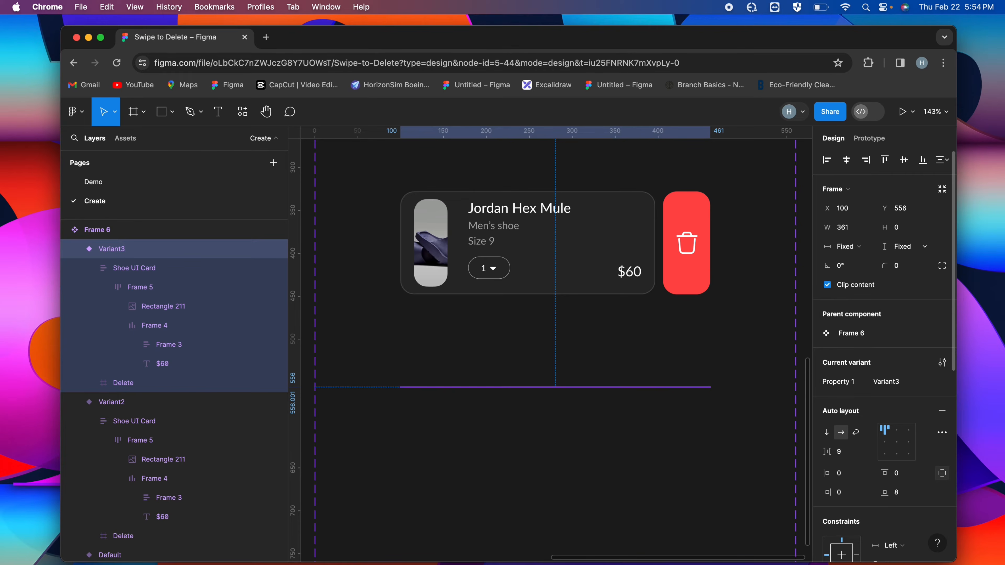
scroll(613, 389, down, 3)
scroll(612, 389, down, 2)
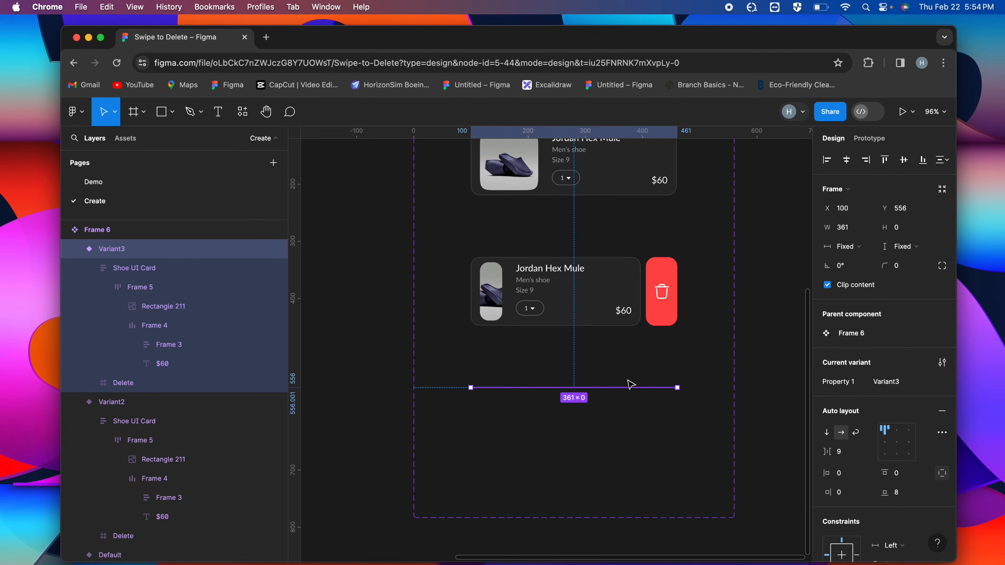
click(638, 381)
scroll(623, 393, down, 2)
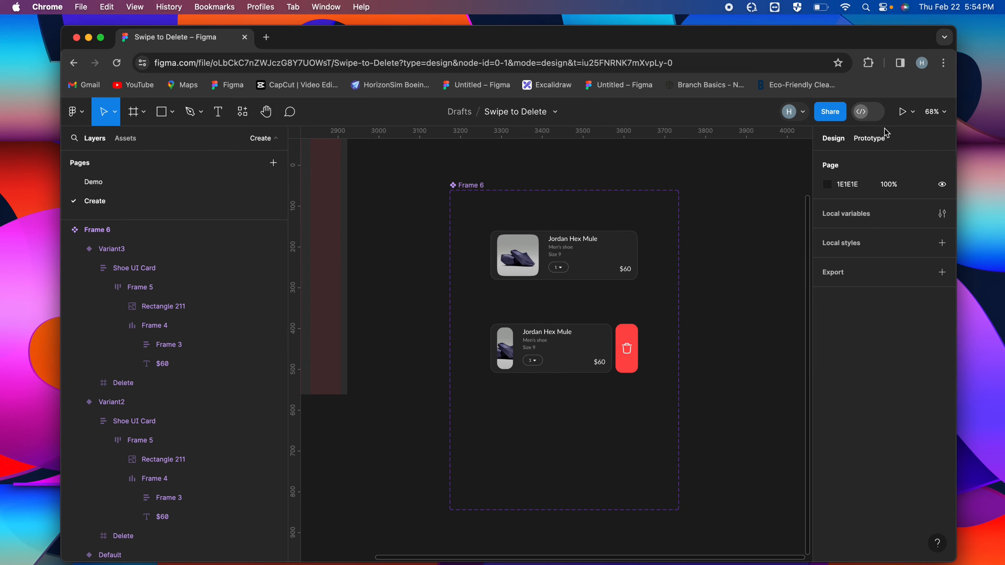
Add a prototype connection from the Shoe UI Card in the Default variant to Variant2
click(867, 143)
scroll(646, 225, up, 2)
click(589, 270)
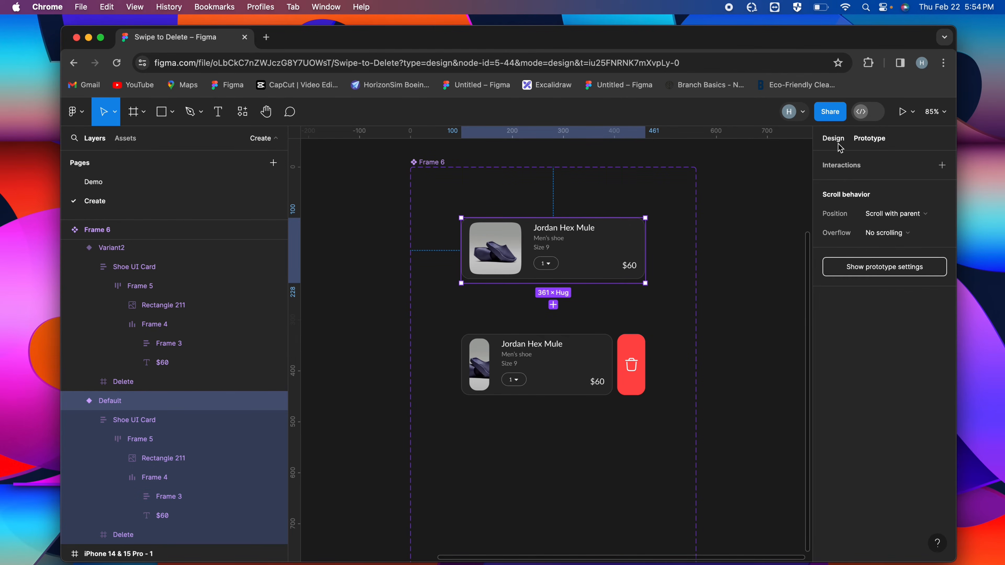
scroll(553, 283, up, 2)
click(599, 257)
drag(554, 280, 559, 360)
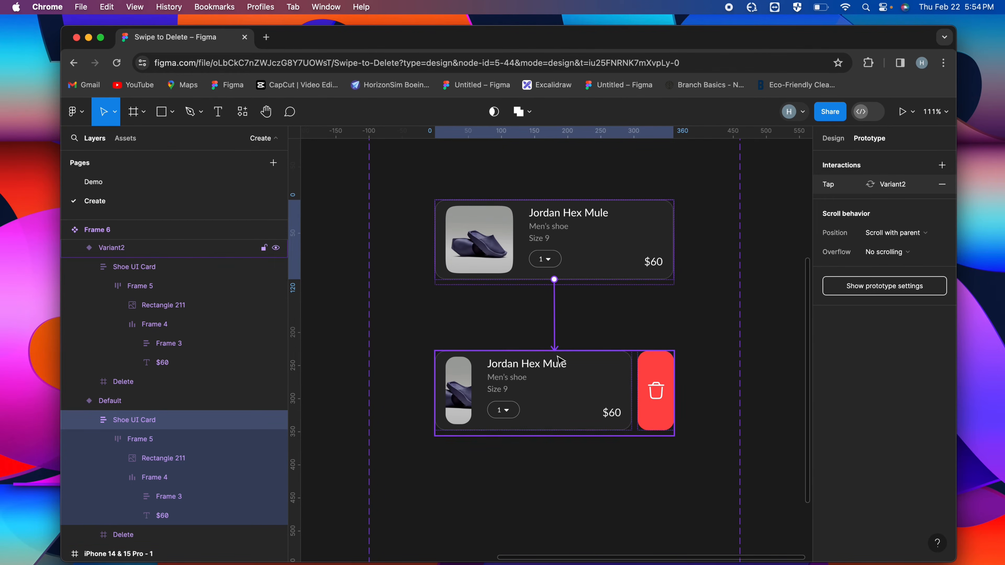
scroll(558, 358, down, 4)
scroll(558, 359, up, 3)
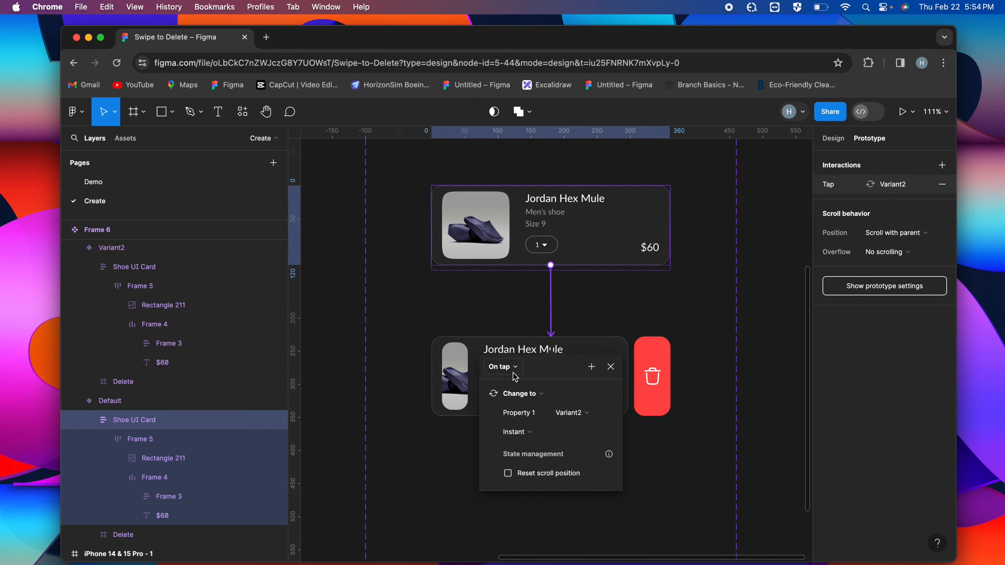
Set the interaction to trigger on drag, with a Smart animate transition and Gentle easing
click(513, 372)
click(513, 383)
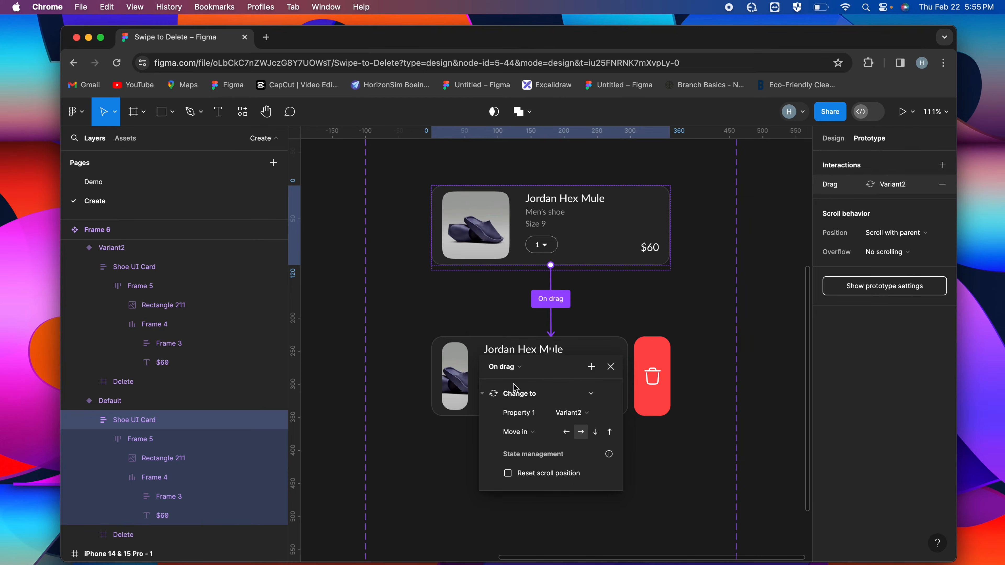
click(534, 432)
click(539, 408)
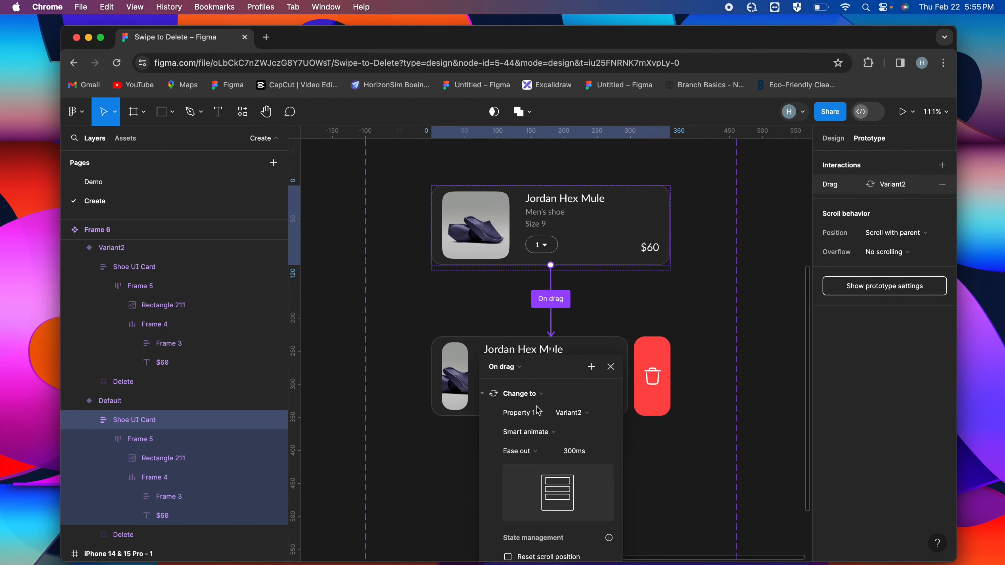
scroll(554, 438, down, 2)
scroll(553, 437, down, 2)
click(541, 394)
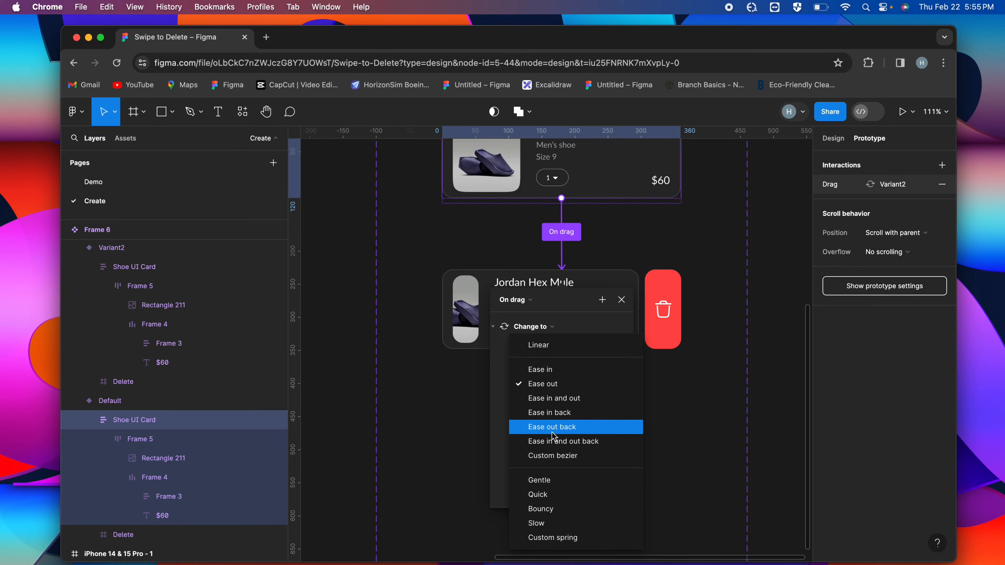
click(563, 473)
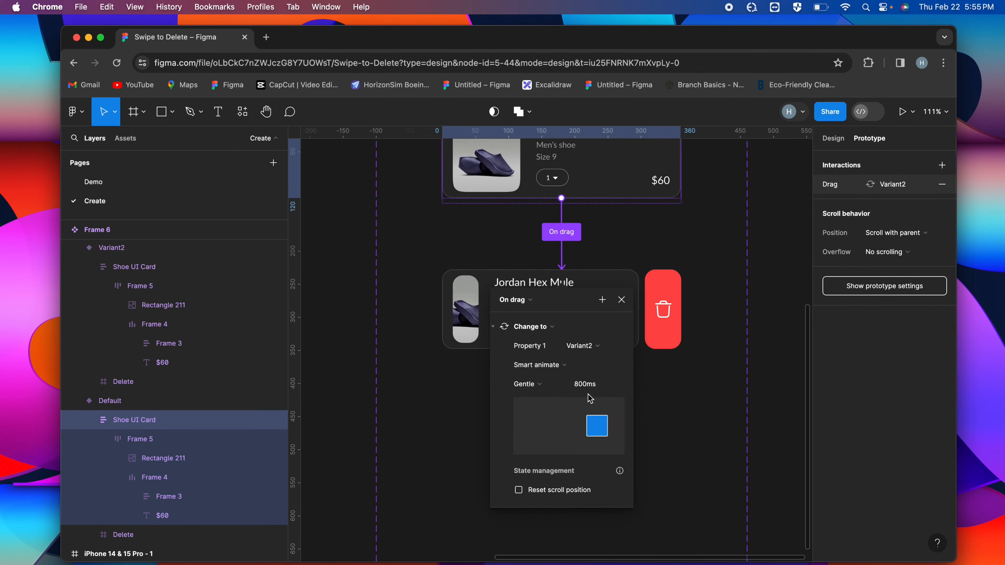
click(621, 300)
Add an on-tap prototype connection from Variant2's Shoe UI Card back to the Default variant, using Smart animate with Gentle easing
scroll(625, 301, left, 1)
scroll(625, 301, up, 1)
scroll(627, 301, down, 3)
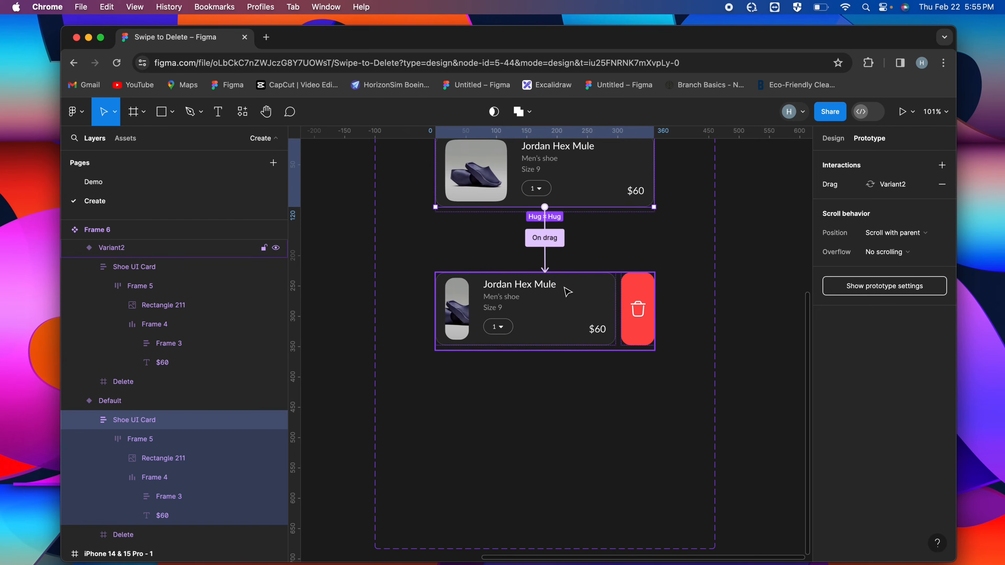
click(569, 298)
scroll(580, 299, up, 2)
click(594, 306)
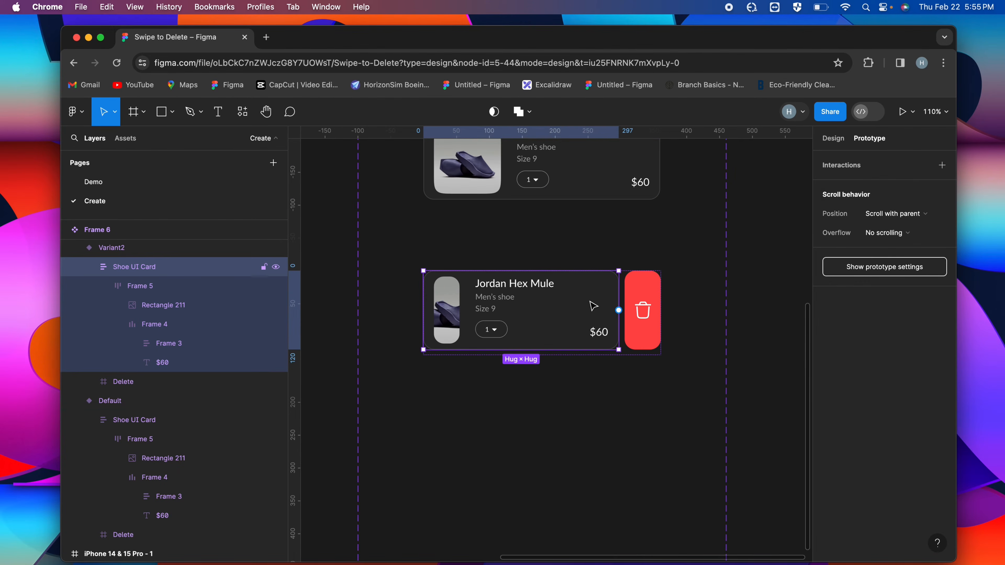
scroll(593, 306, down, 3)
scroll(578, 337, up, 1)
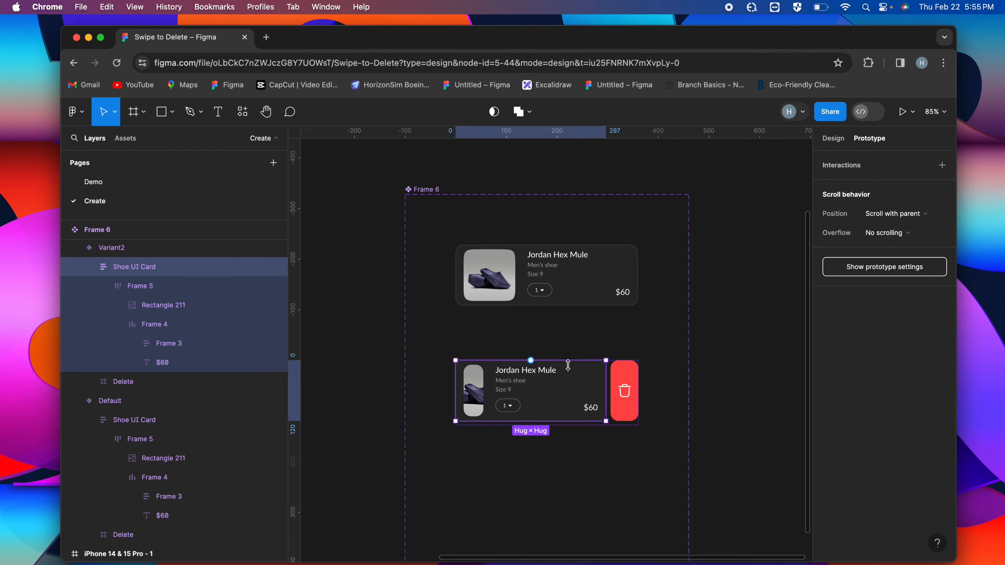
drag(531, 360, 562, 304)
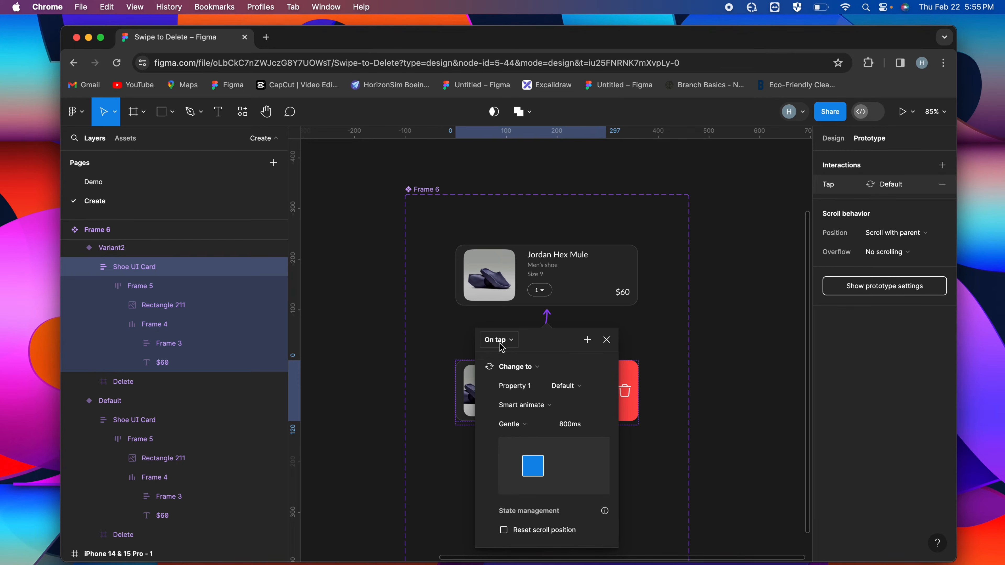
click(606, 340)
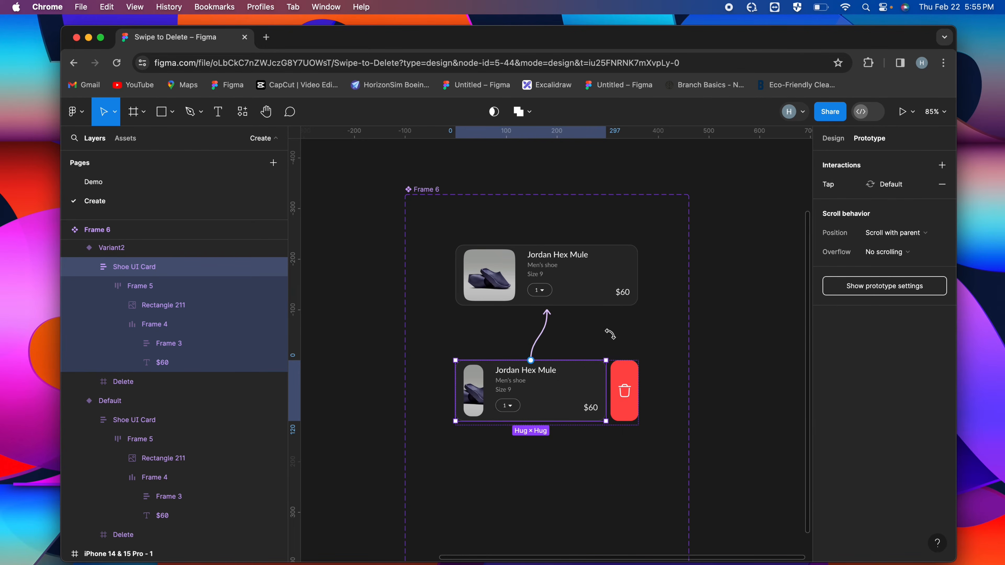
Connect the Delete frame in Variant2 to Variant3 with an on-tap Change to interaction
scroll(629, 309, down, 5)
scroll(642, 311, up, 3)
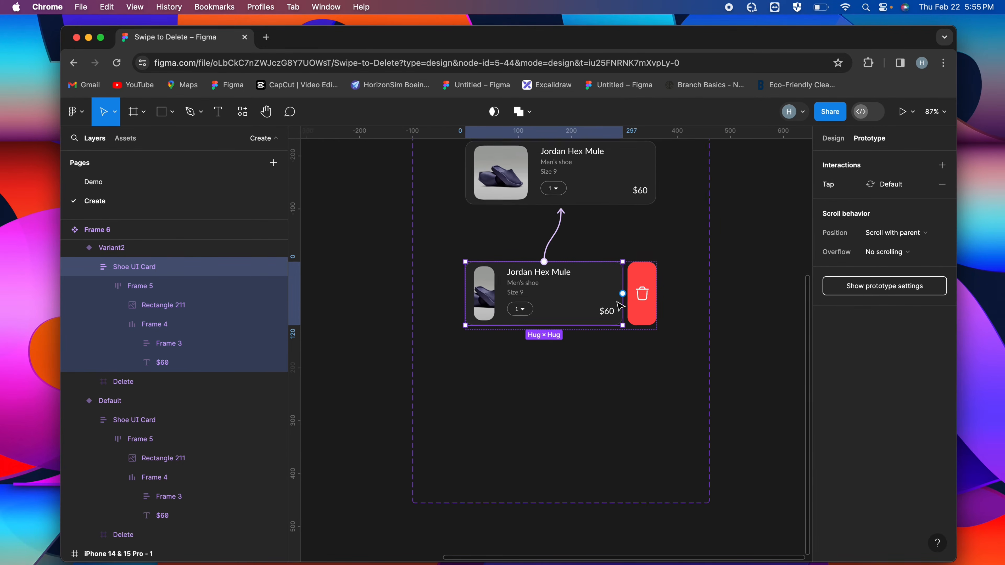
click(646, 311)
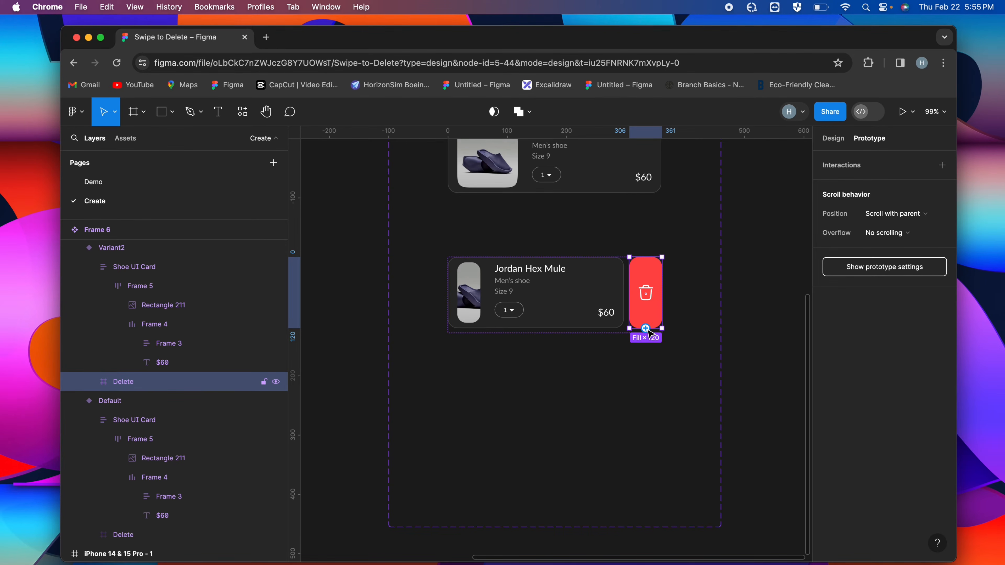
drag(645, 328, 574, 436)
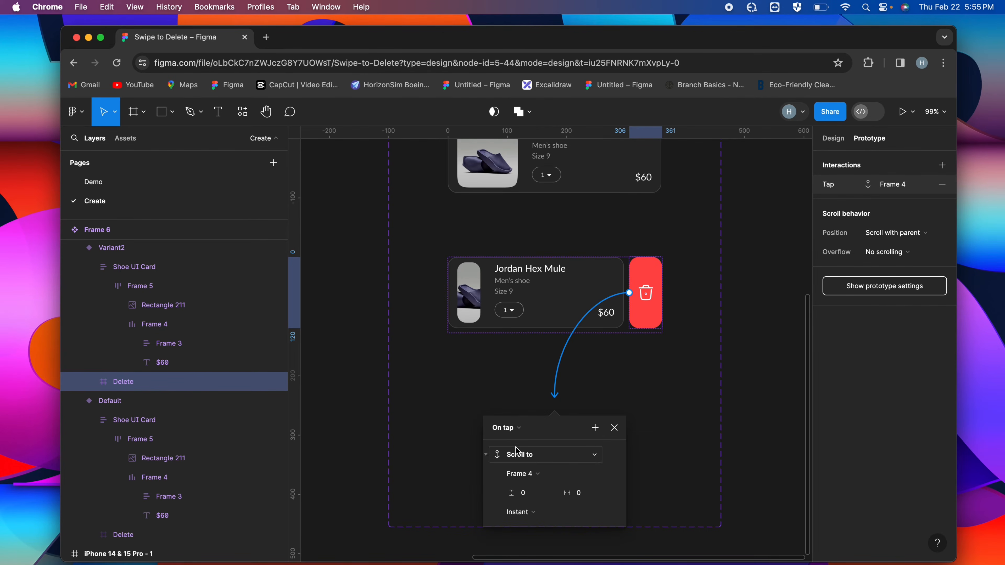
click(615, 427)
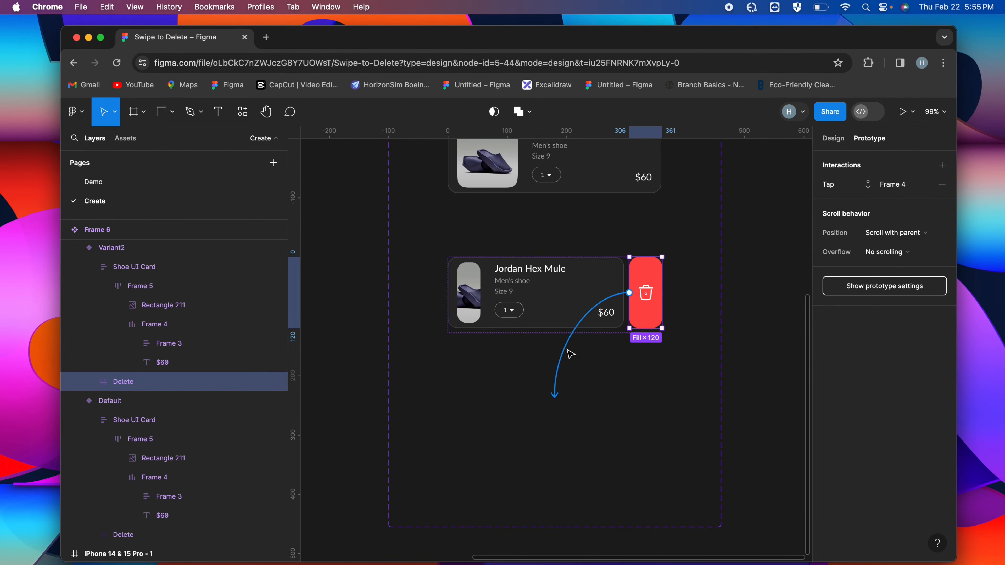
scroll(567, 354, up, 3)
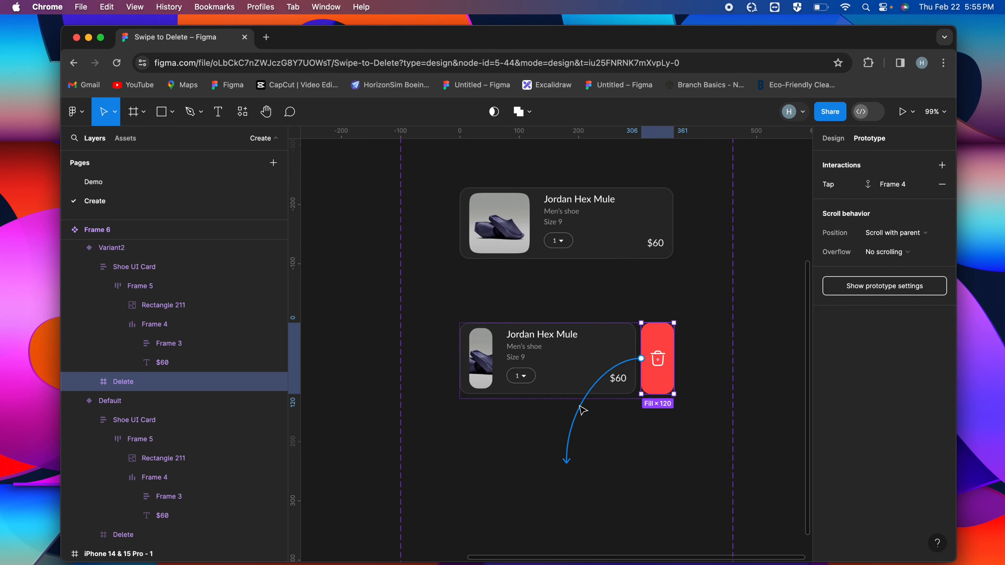
drag(582, 412, 610, 252)
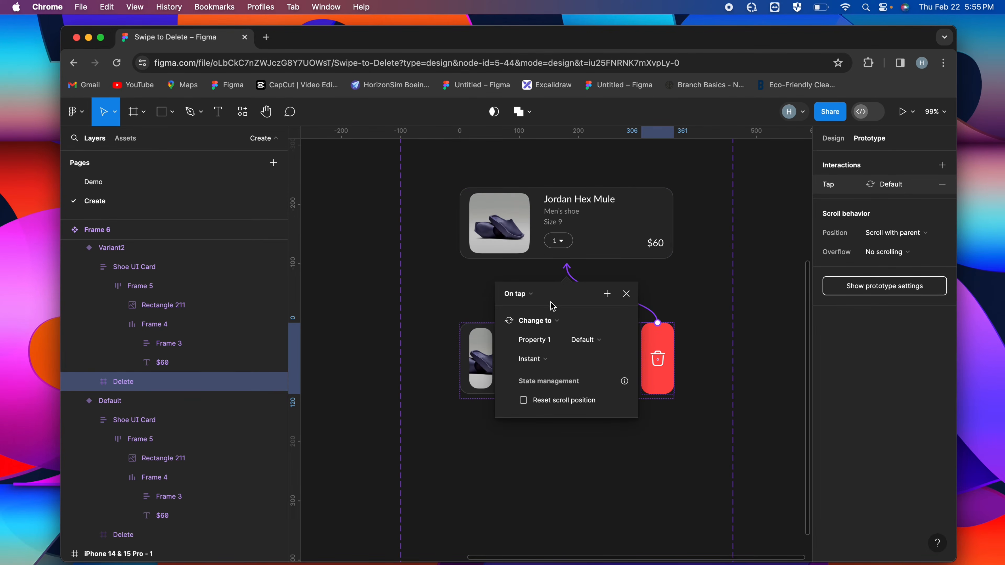
click(576, 347)
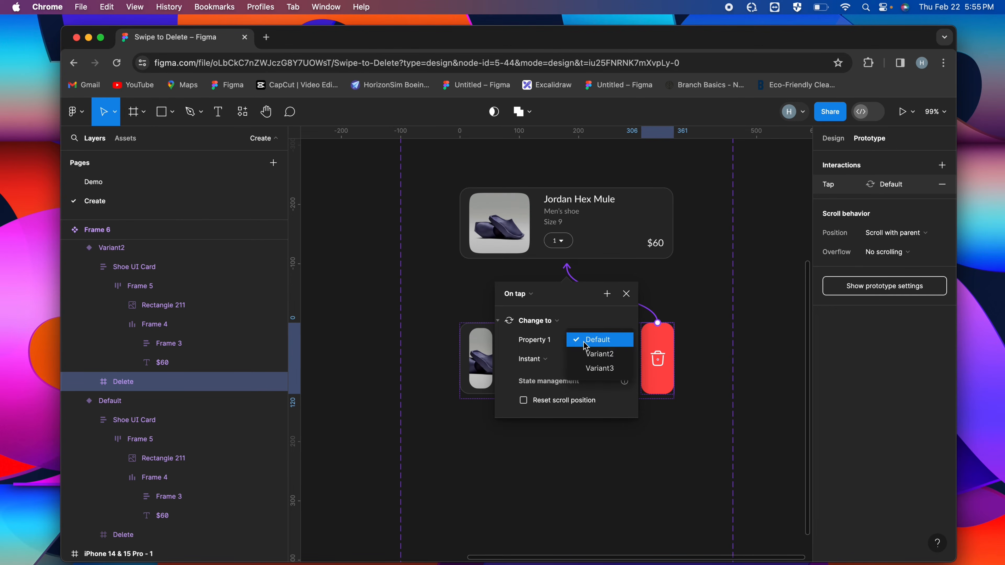
click(598, 372)
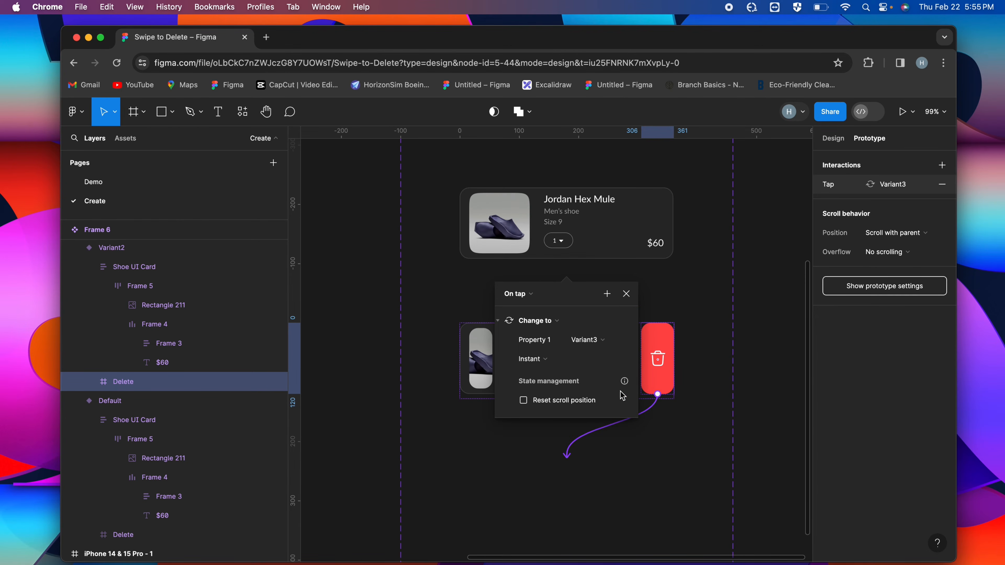
Set the Delete interaction's transition to Smart animate with Gentle easing and clear the selection
click(531, 359)
click(551, 386)
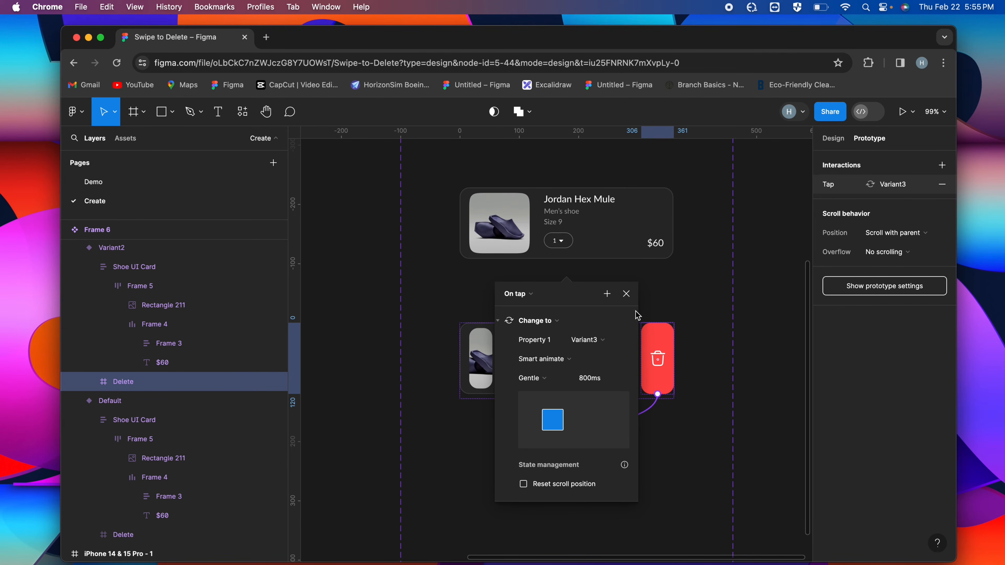
click(622, 299)
scroll(621, 299, down, 5)
scroll(621, 299, right, 2)
click(629, 307)
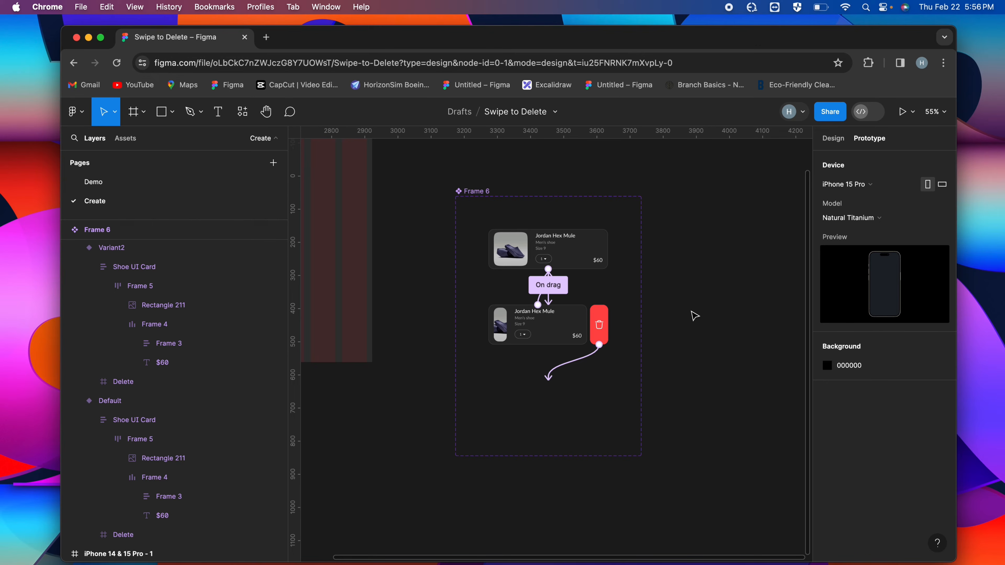
Place an instance of the default card on the canvas beside the component set and position a duplicate directly below it
scroll(690, 311, down, 4)
scroll(691, 311, right, 5)
drag(382, 277, 587, 280)
scroll(587, 279, up, 4)
key(super+d)
scroll(581, 277, up, 3)
drag(577, 274, 568, 343)
Wrap the two card instances in a vertical auto layout frame and set its item spacing to 0
shift+click(548, 279)
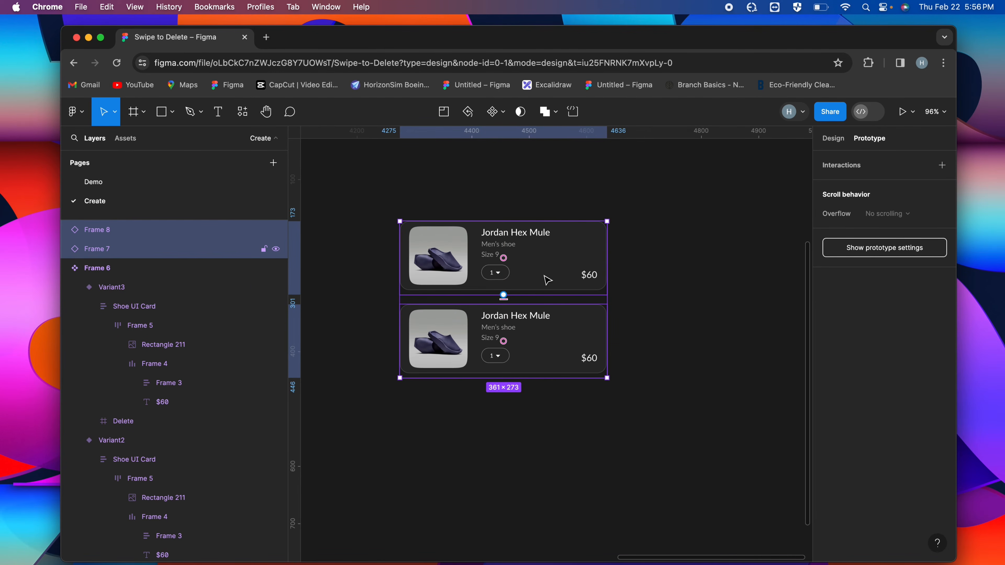
key(shift+a)
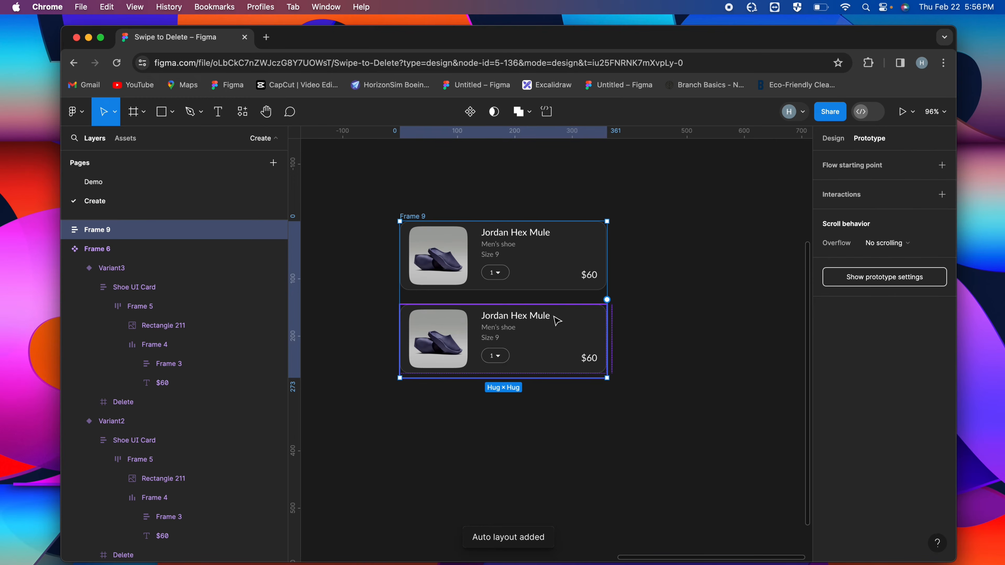
click(833, 139)
click(851, 359)
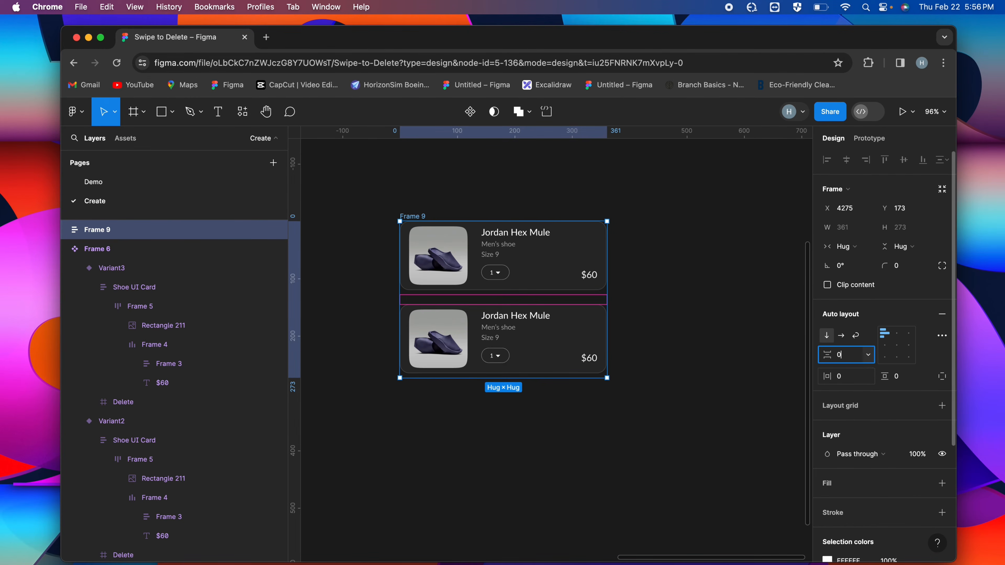
key(Return)
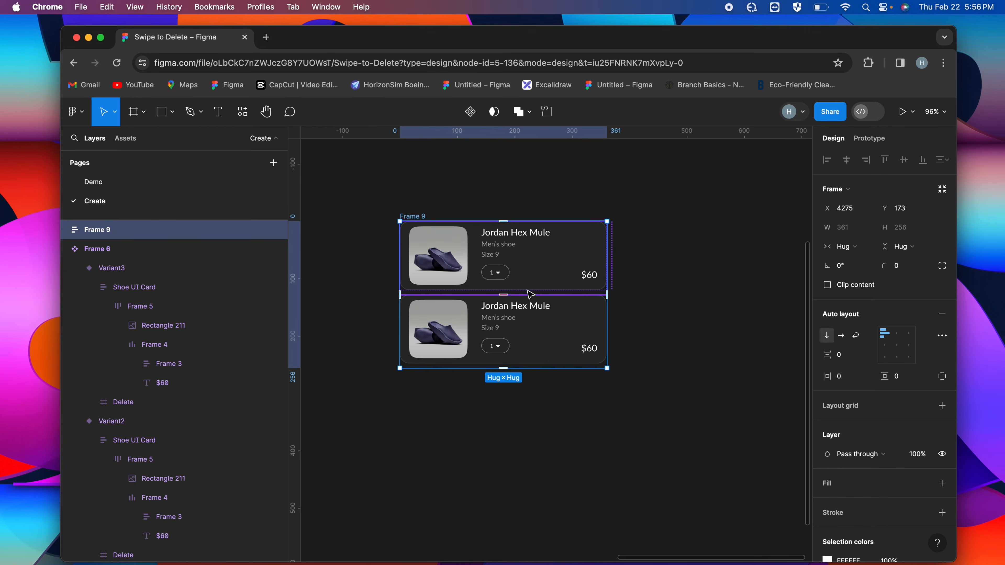
Duplicate the second card instance four times within the auto layout frame
scroll(530, 295, up, 5)
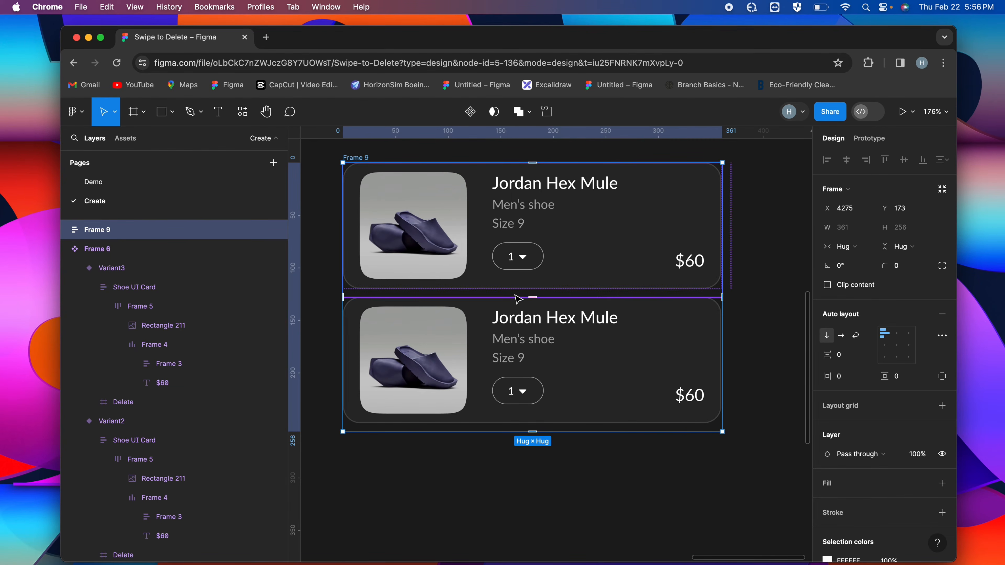
scroll(544, 278, down, 5)
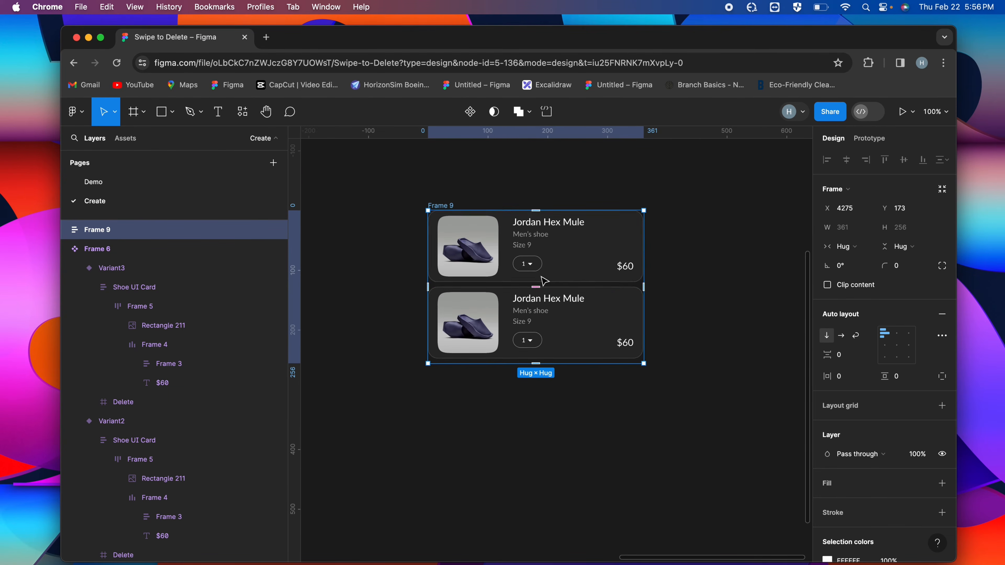
click(565, 313)
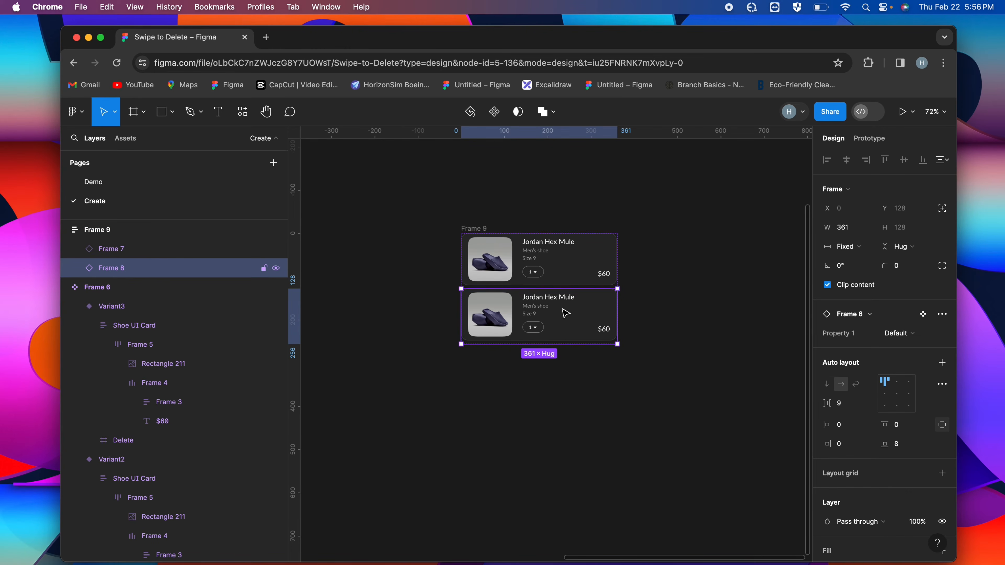
key(super+d)
key(super+d)
key(super+d)
key(super+d)
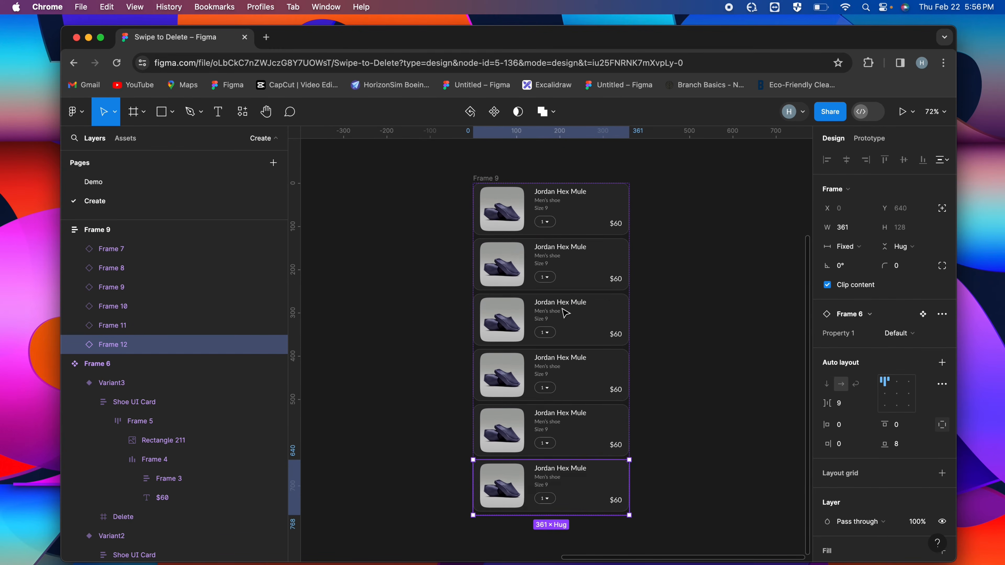
Load the set of shoe images from the Desktop folder for placing on the canvas
scroll(565, 312, up, 2)
scroll(650, 289, down, 2)
scroll(650, 289, right, 2)
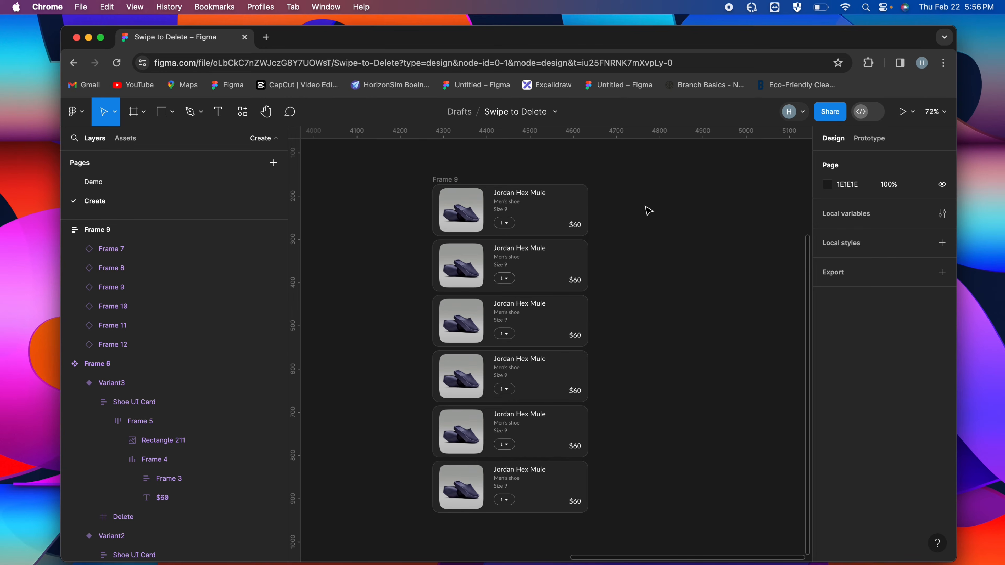
key(super+shift+k)
click(313, 308)
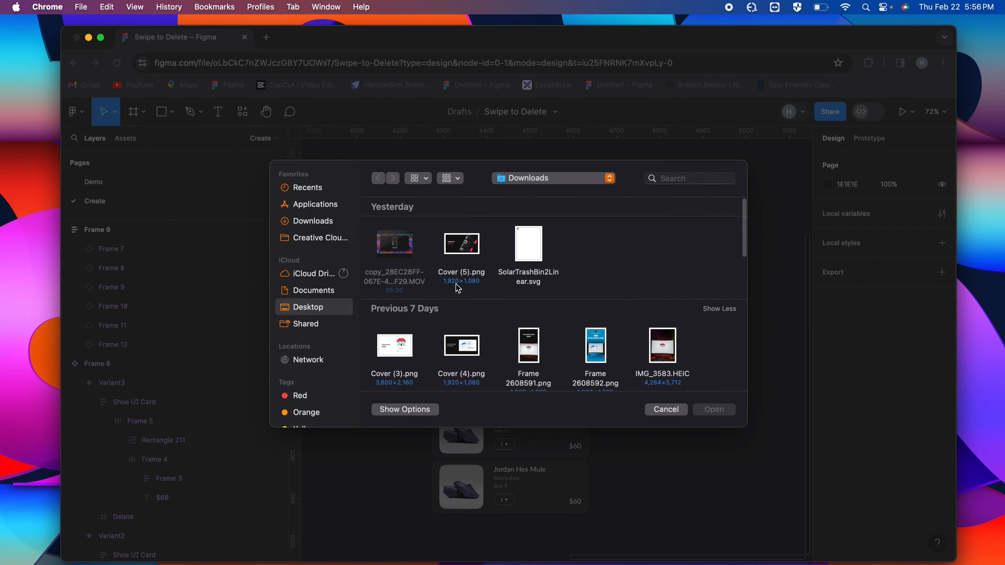
drag(605, 332, 386, 253)
click(714, 411)
Place a different shoe image on each of the second to sixth cards and discard the remaining images
click(469, 269)
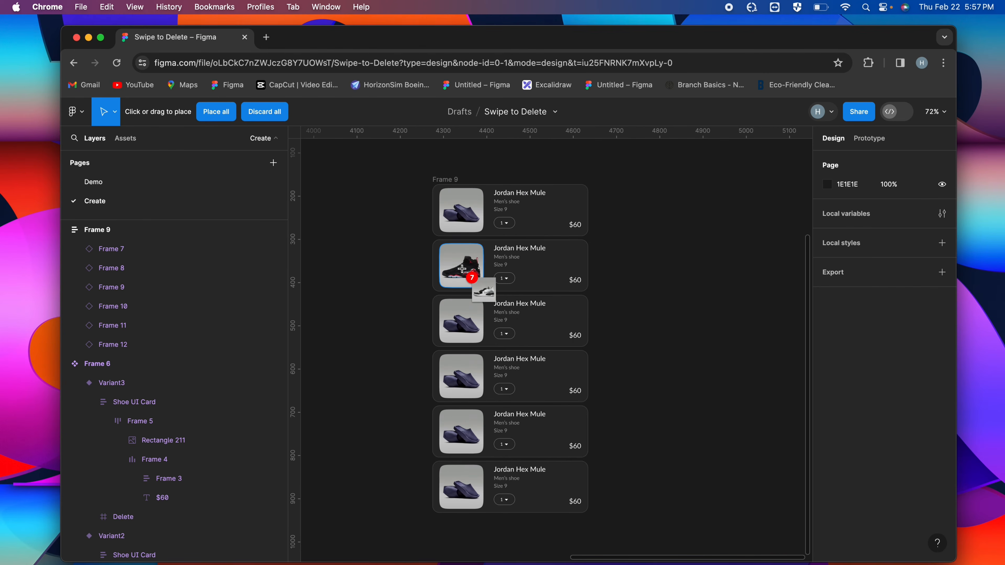
click(466, 329)
click(466, 368)
click(467, 429)
click(466, 485)
key(Escape)
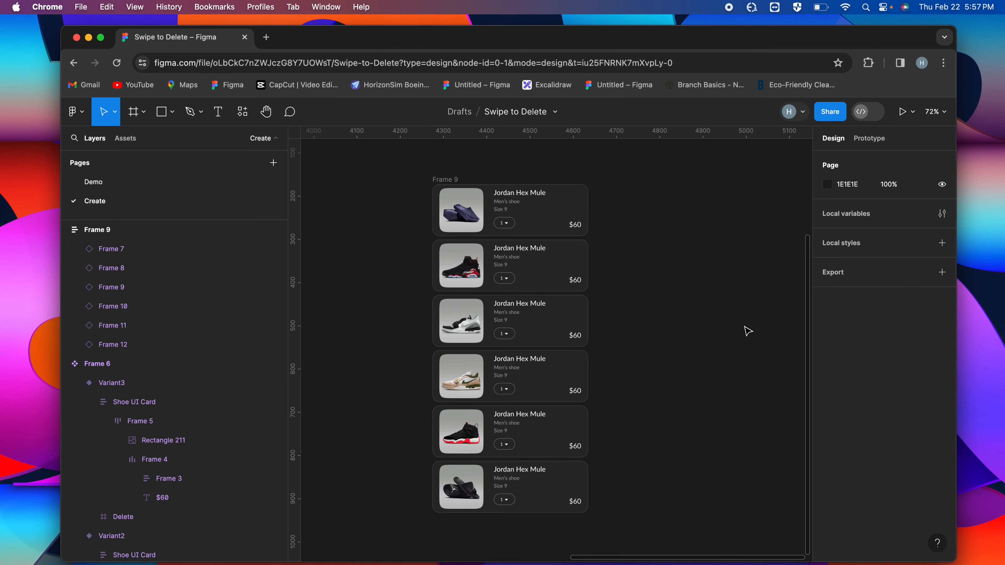
Rename the shoe on the second card to Jordan MVP and set its price to $120
scroll(571, 217, up, 5)
double_click(549, 366)
key(Escape)
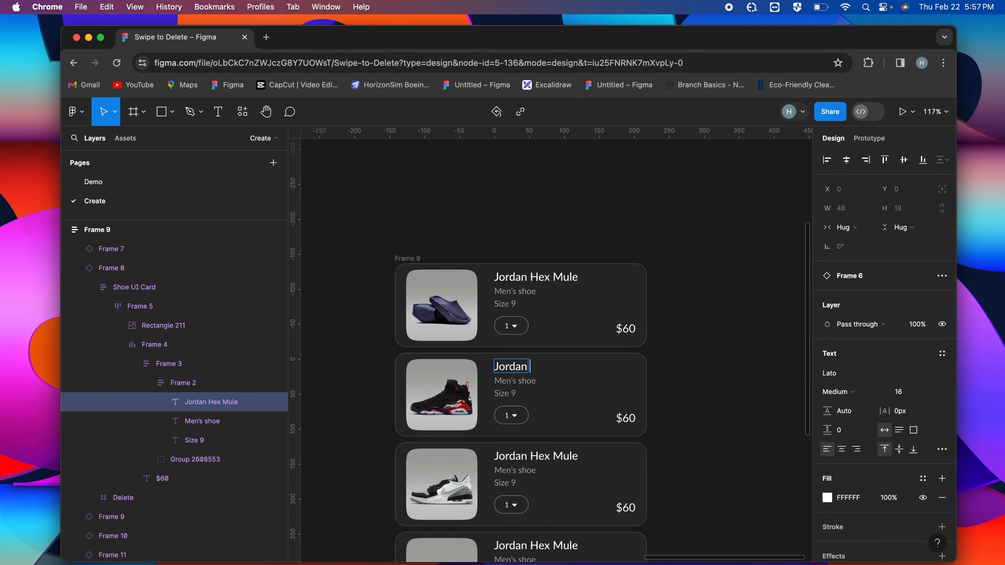
click(623, 418)
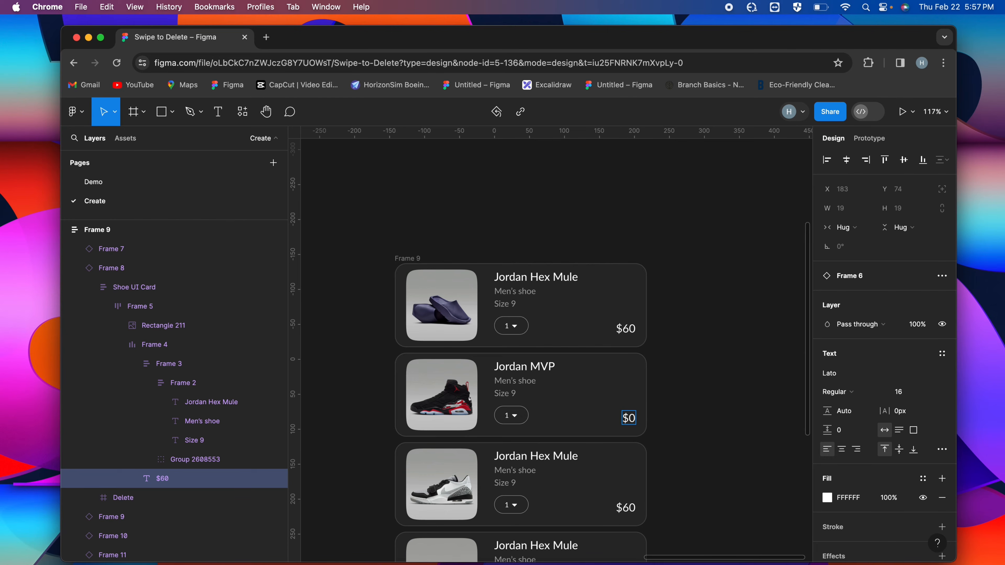
scroll(631, 418, down, 6)
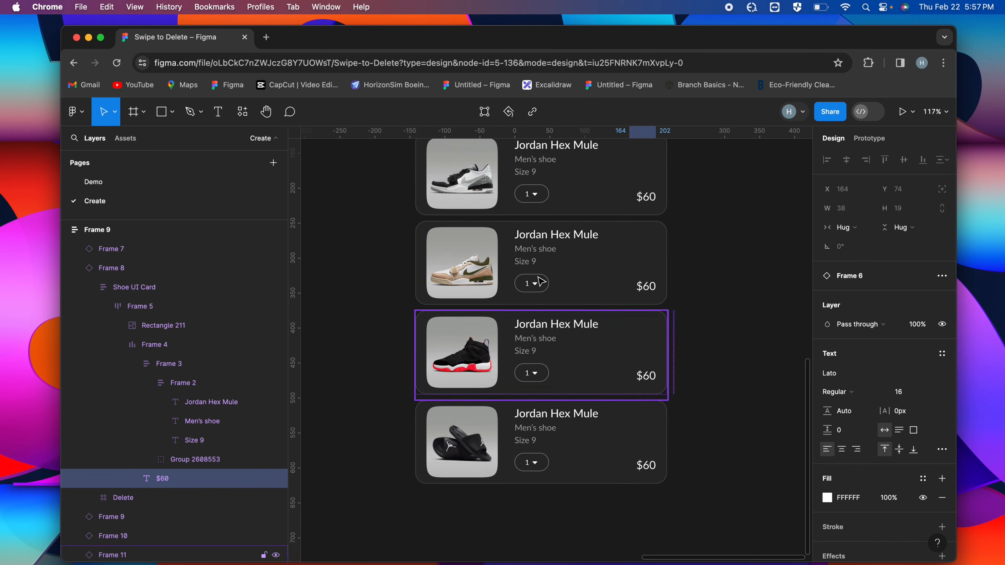
Rename the shoe on the third card to Jordan MID and set its price to $120
click(542, 209)
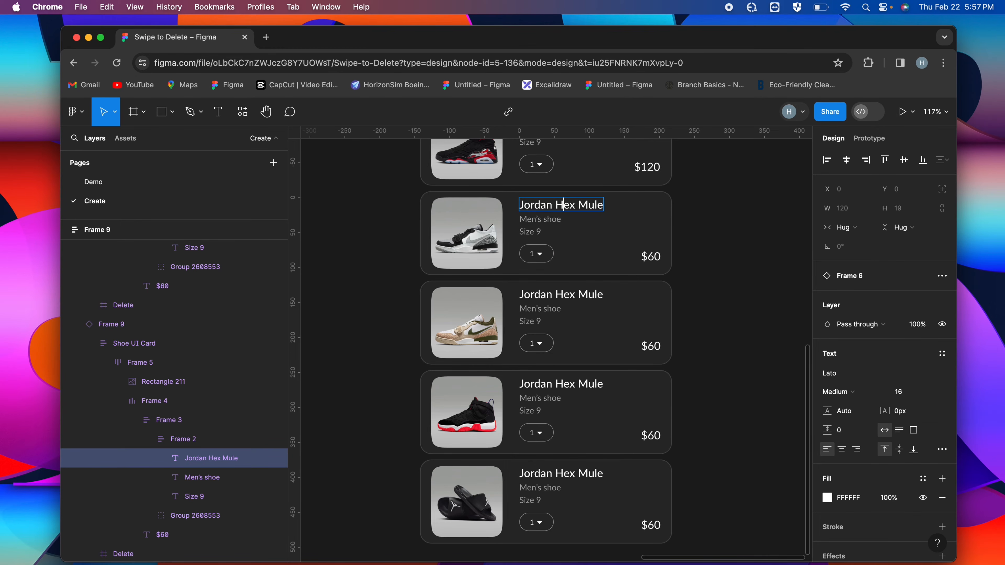
key(BackSpace)
key(BackSpace)
key(BackSpace)
key(BackSpace)
key(BackSpace)
key(BackSpace)
click(656, 257)
key(BackSpace)
text(1200)
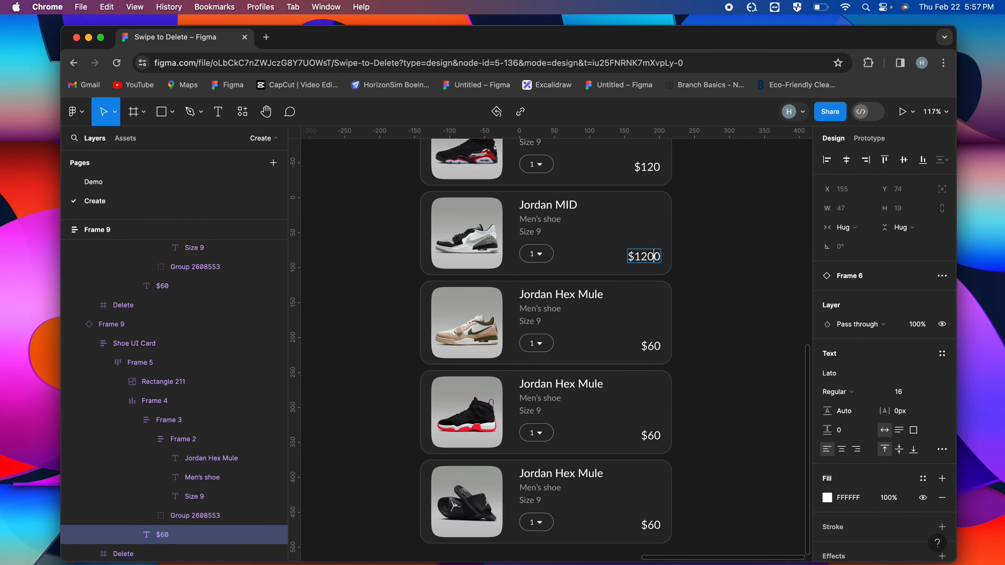
key(BackSpace)
click(720, 259)
Move the card list into the iPhone 14 & 15 Pro - 1 frame and paste the Cart navigation bar and Checkout tab bar over it
scroll(720, 260, down, 5)
scroll(720, 260, up, 2)
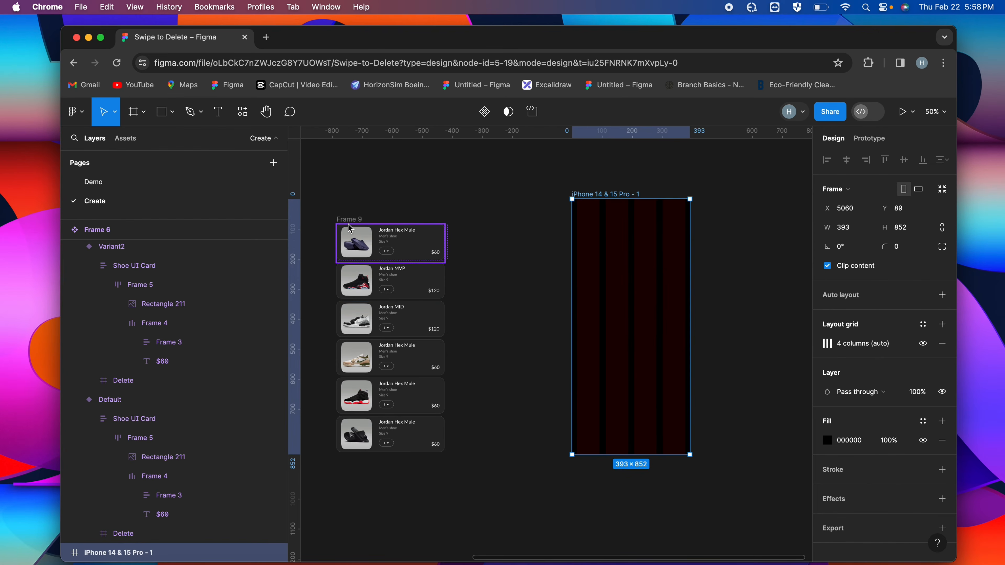
drag(350, 224, 607, 256)
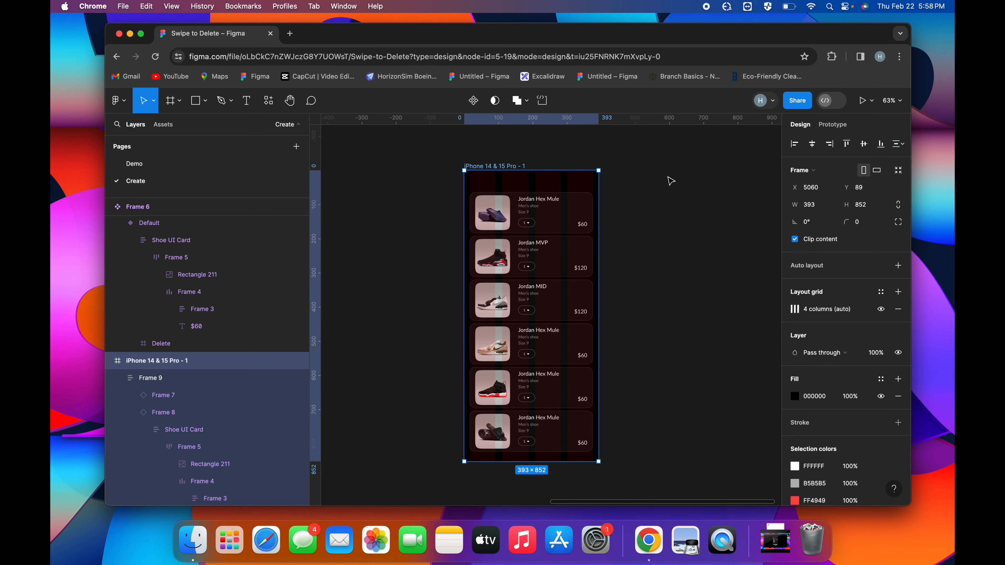
key(super+v)
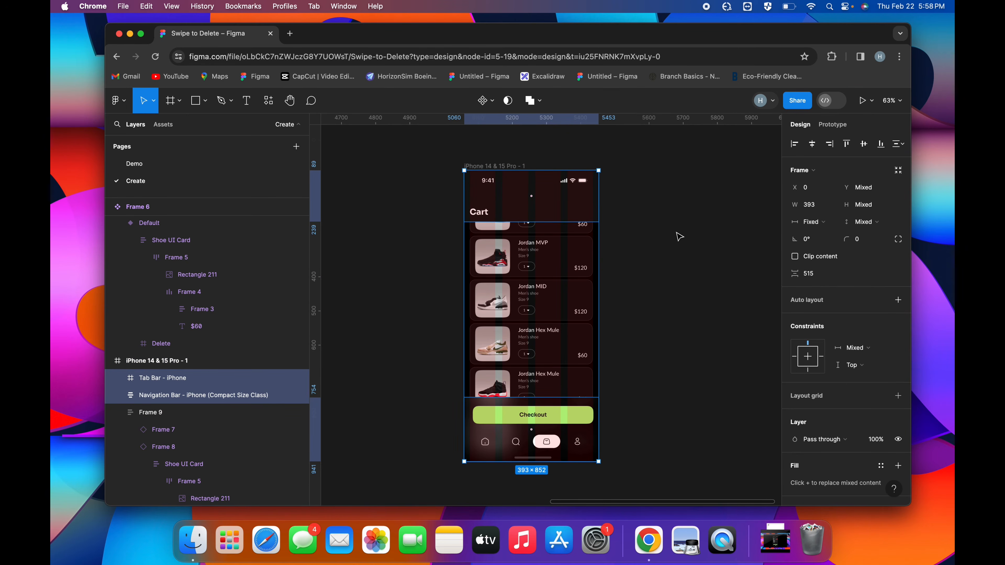
Move the card list down inside the phone frame to Y 159, just below the Cart navigation bar
click(678, 236)
click(562, 286)
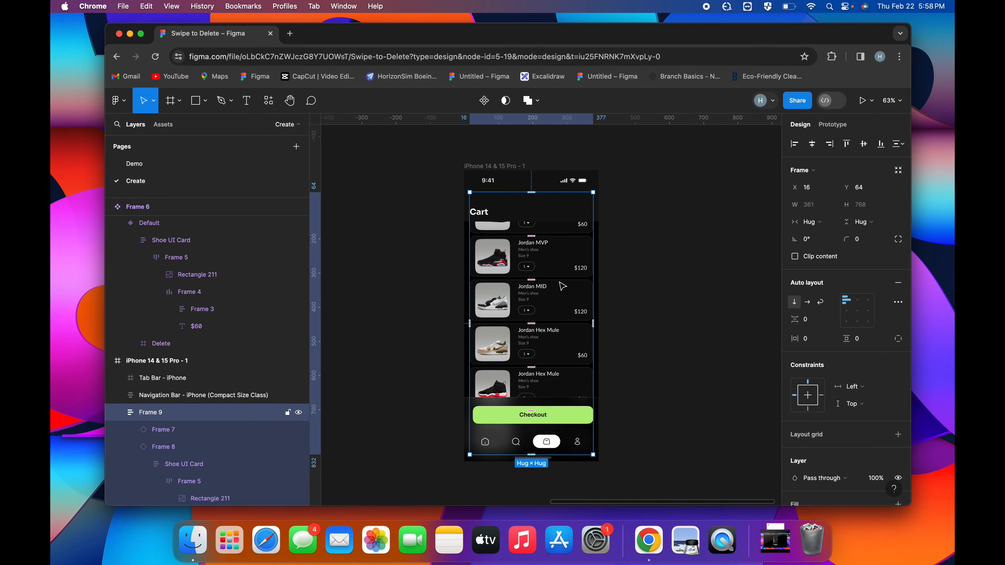
key(shift+Down)
key(shift+Down)
key(shift+Down)
key(shift+Down)
key(shift+Down)
key(shift+Down)
key(shift+Down)
key(shift+Down)
key(shift+Down)
key(shift+Down)
scroll(517, 263, up, 5)
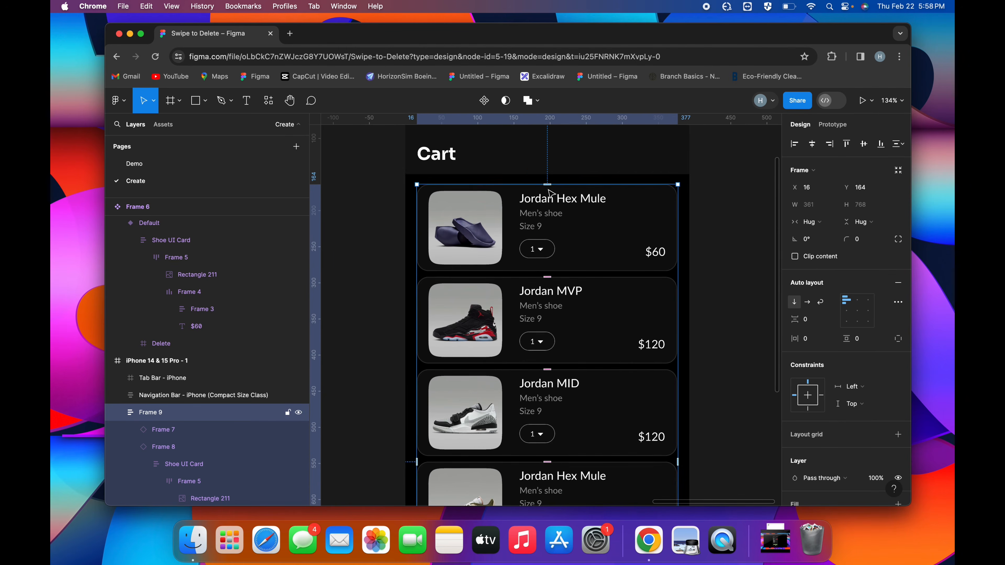
key(Up)
key(Up)
key(Up)
key(Up)
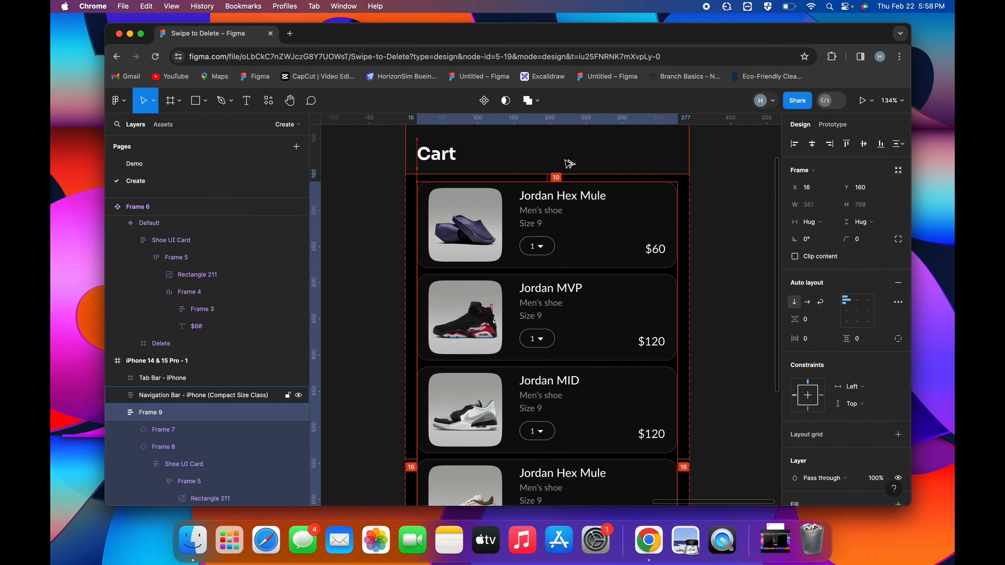
key(Up)
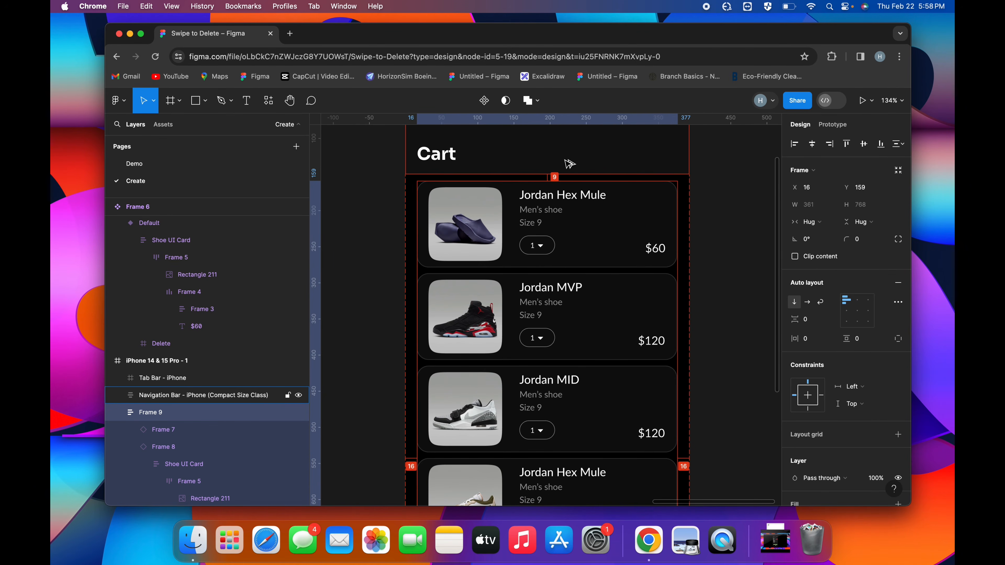
click(567, 162)
scroll(568, 162, down, 5)
click(663, 373)
scroll(664, 372, up, 2)
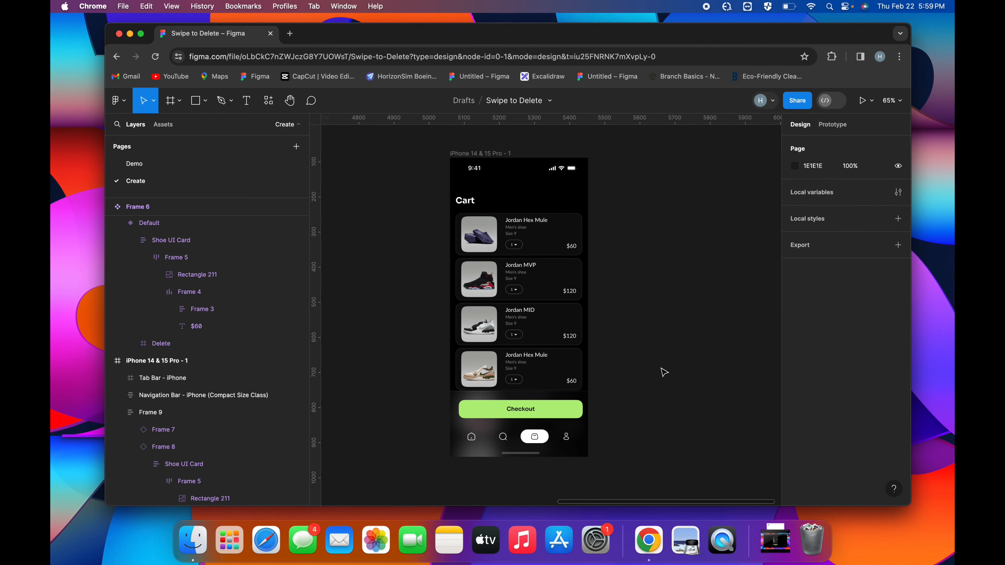
Preview the iPhone 14 & 15 Pro - 1 frame as a prototype and test swiping the first card open, closing it and deleting it
scroll(585, 296, right, 3)
scroll(584, 296, up, 1)
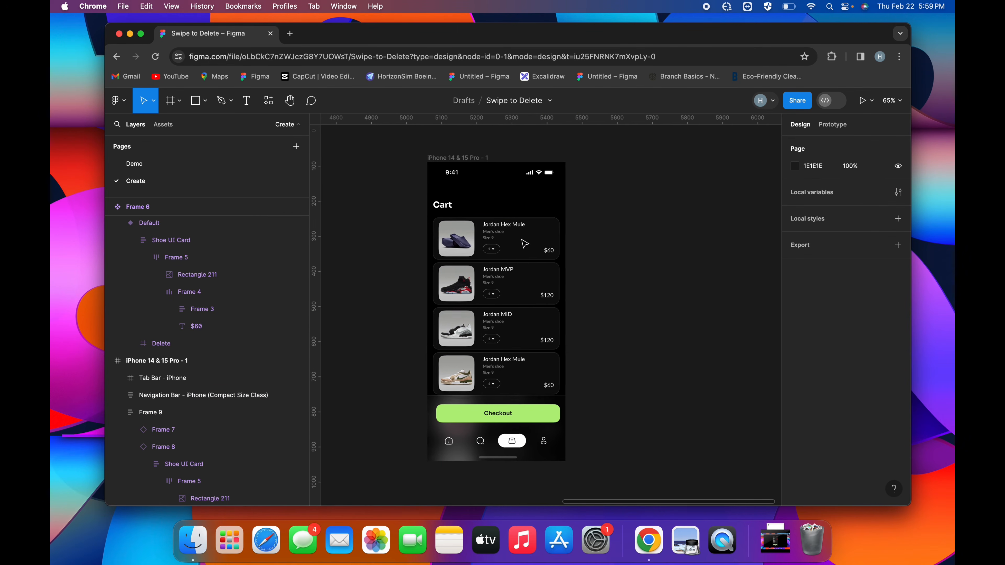
click(458, 166)
click(457, 166)
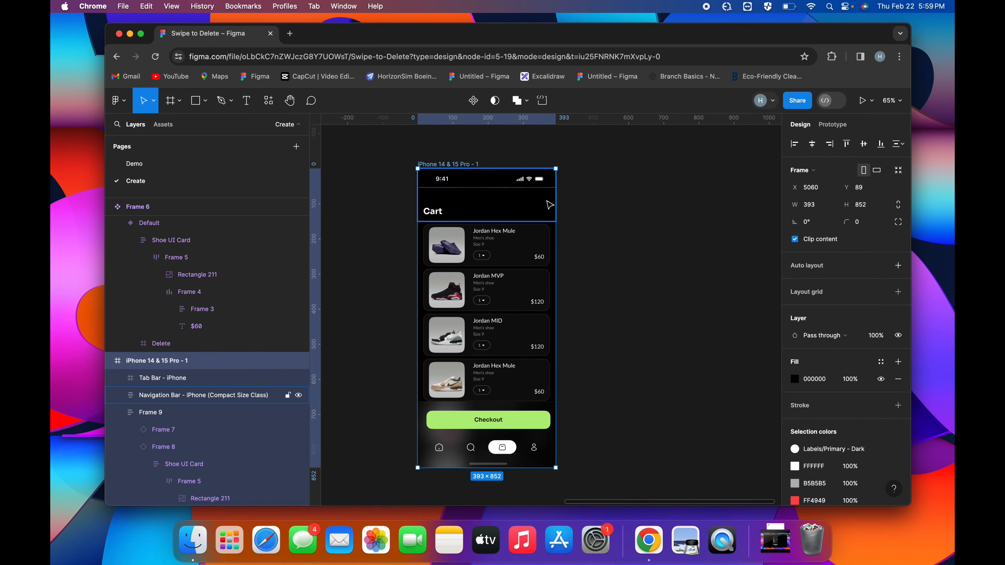
click(858, 104)
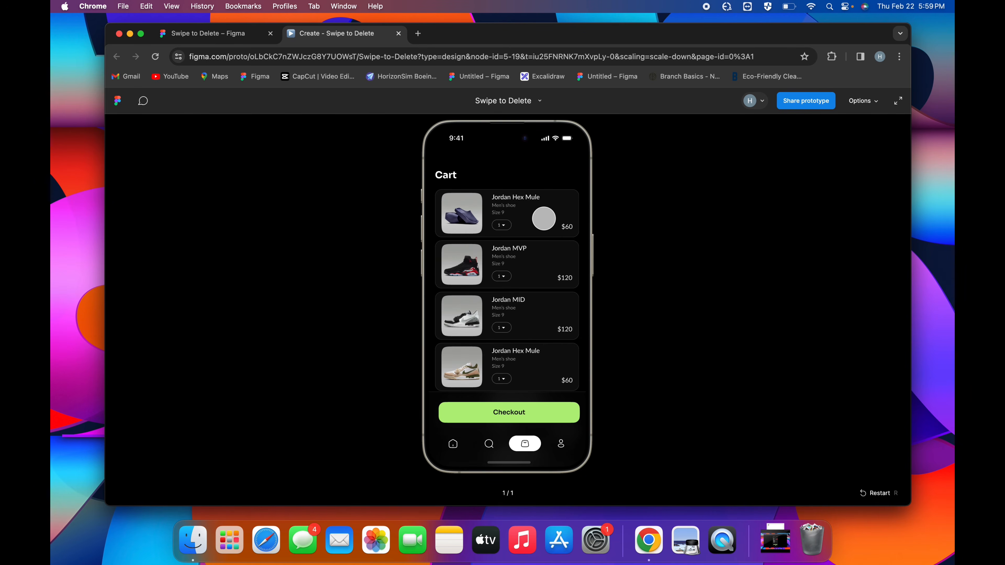
drag(534, 218, 495, 217)
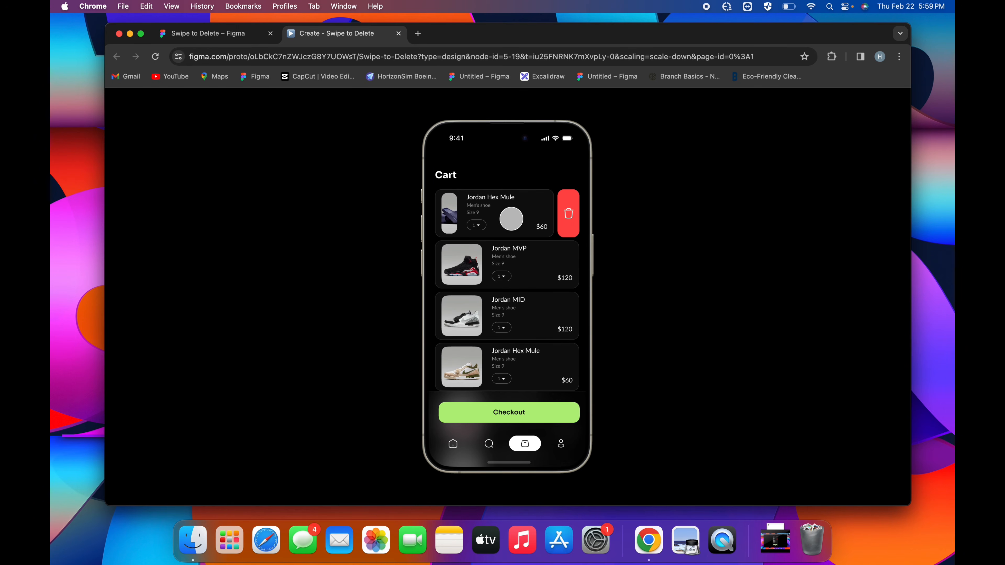
click(511, 217)
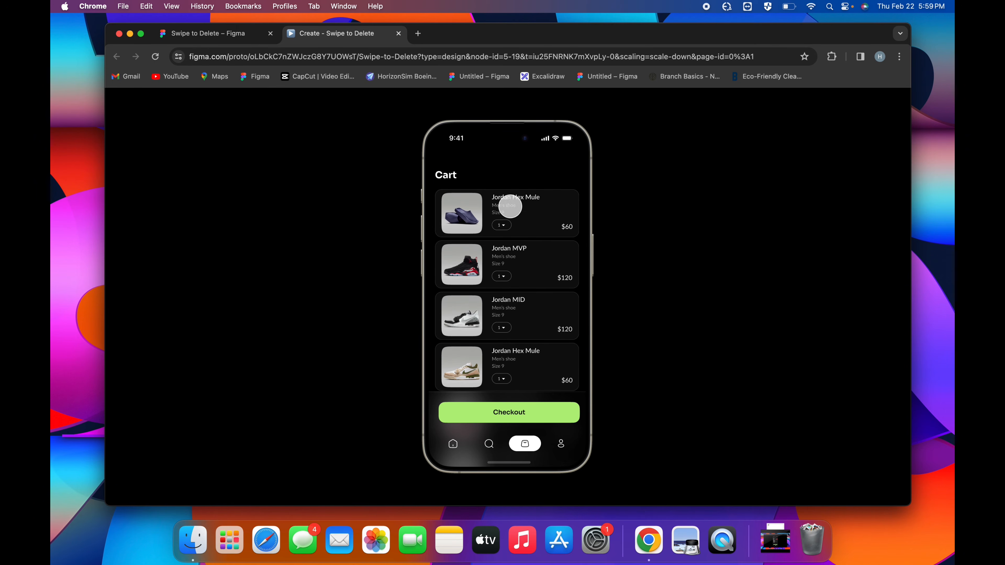
click(561, 221)
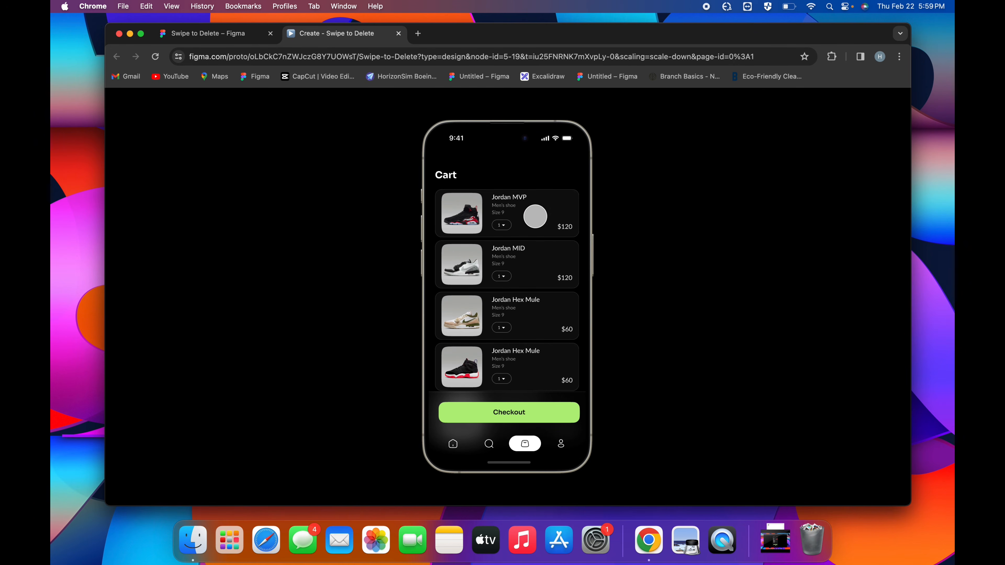
Test swiping and deleting the remaining shoe cards one after another in the prototype preview
click(569, 217)
drag(577, 219, 450, 223)
click(567, 220)
click(564, 219)
drag(549, 220, 476, 206)
click(568, 214)
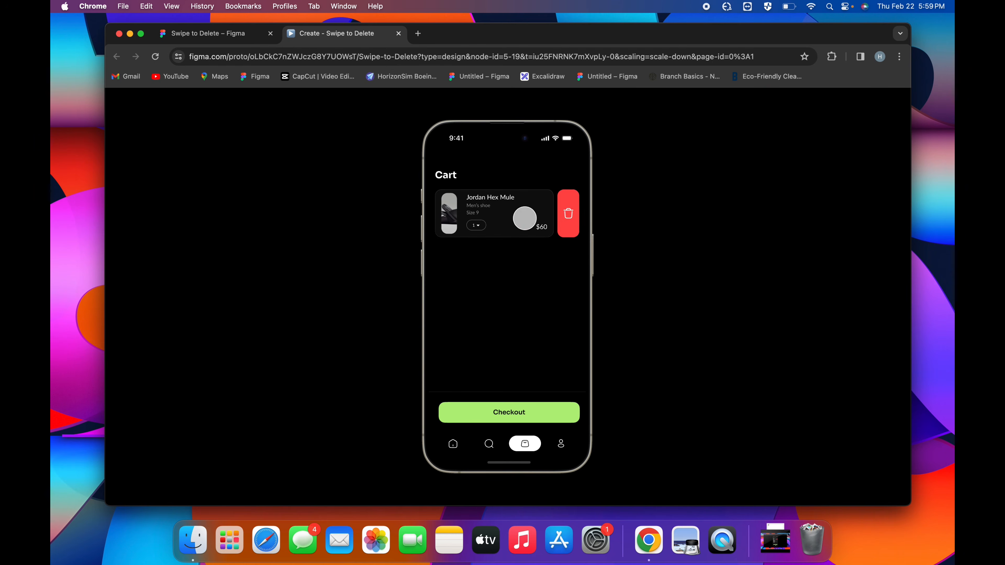
click(566, 214)
Return to the design file and review the Frame 6 component's two variants alongside the phone frame
key(ctrl+shift+Tab)
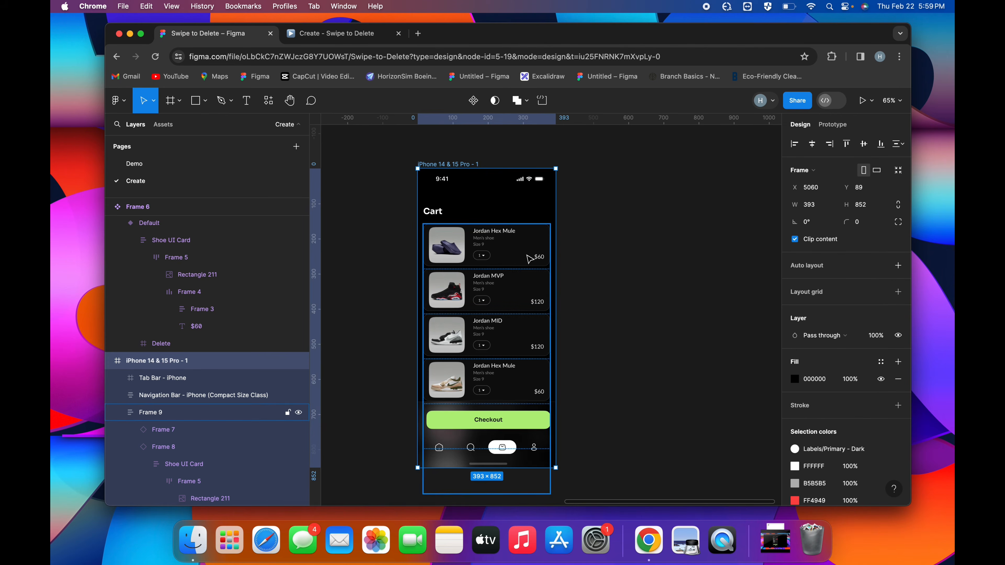
scroll(530, 259, left, 10)
scroll(550, 256, up, 5)
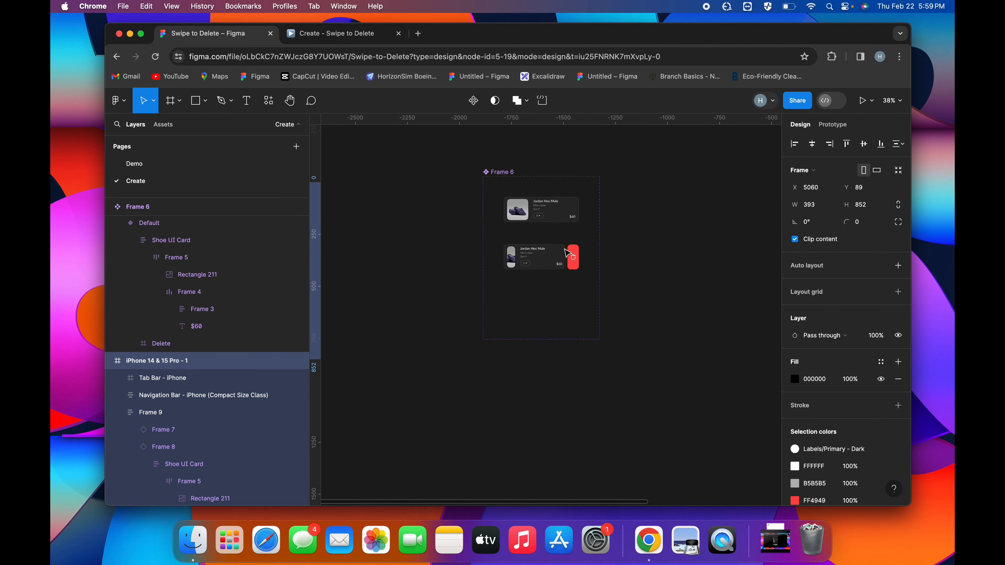
scroll(567, 253, up, 2)
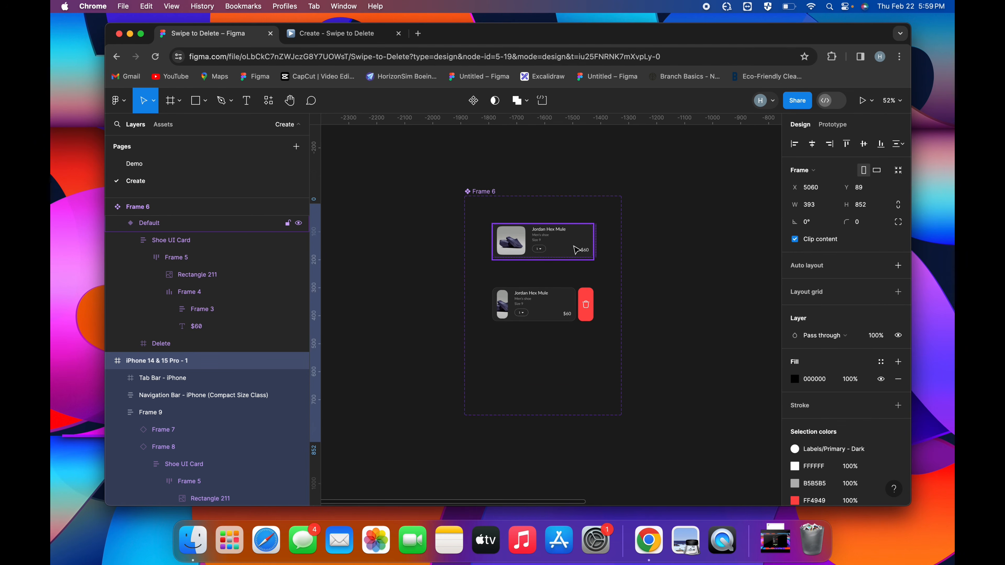
scroll(576, 250, down, 3)
scroll(576, 249, right, 8)
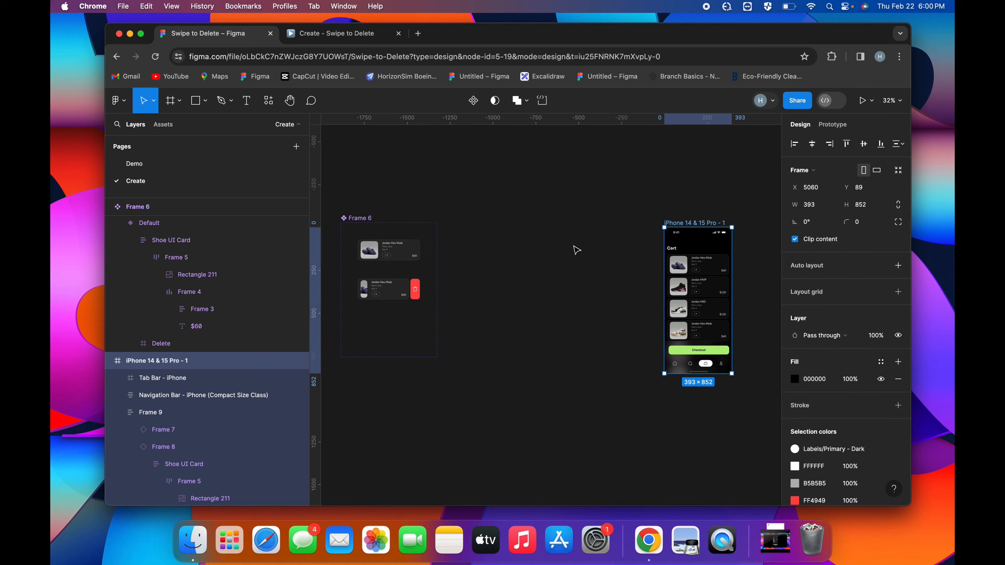
scroll(514, 269, left, 6)
scroll(476, 285, up, 5)
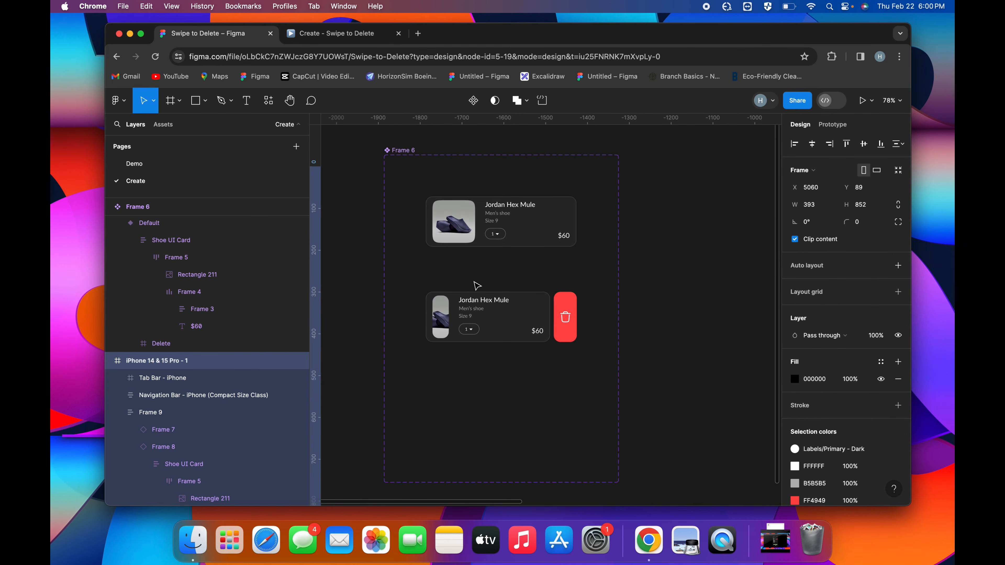
scroll(477, 285, down, 3)
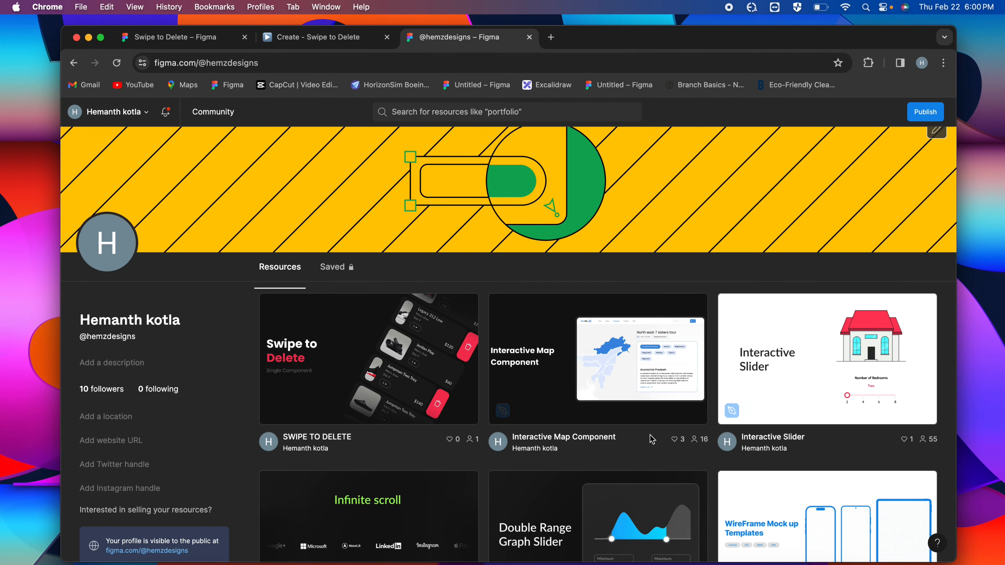
Open the SWIPE TO DELETE resource from the Figma Community profile and review its description and preview
scroll(582, 259, down, 2)
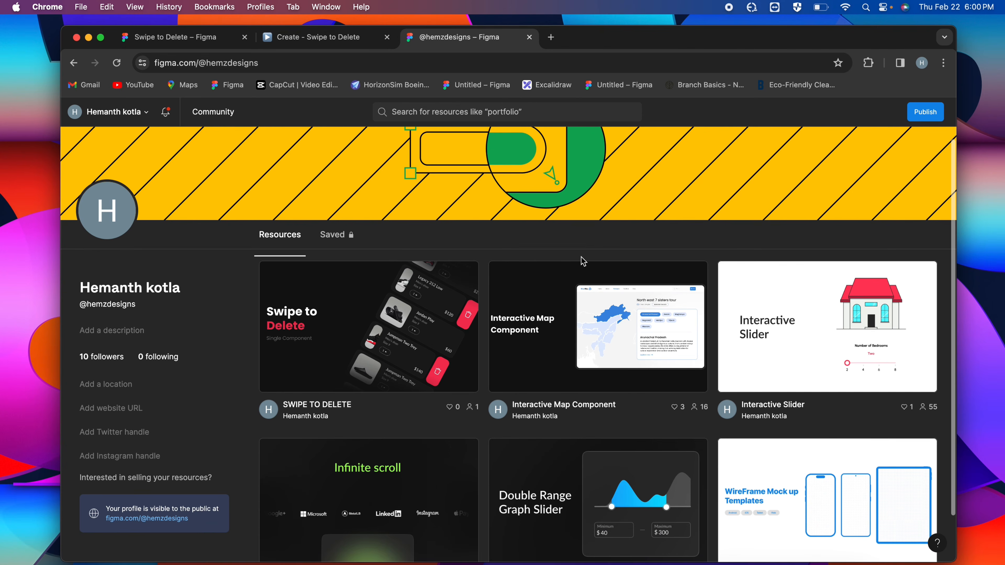
scroll(582, 259, down, 2)
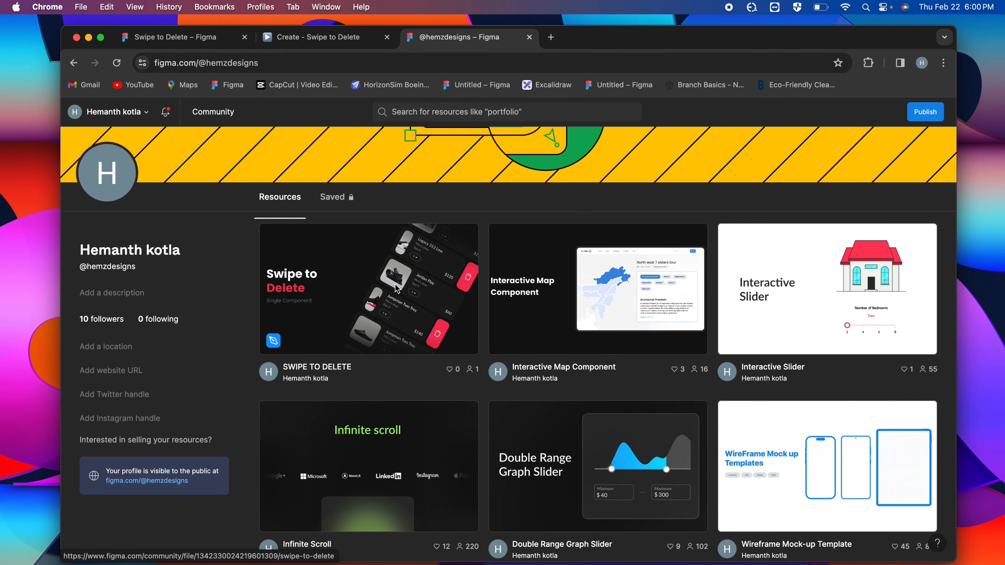
click(417, 294)
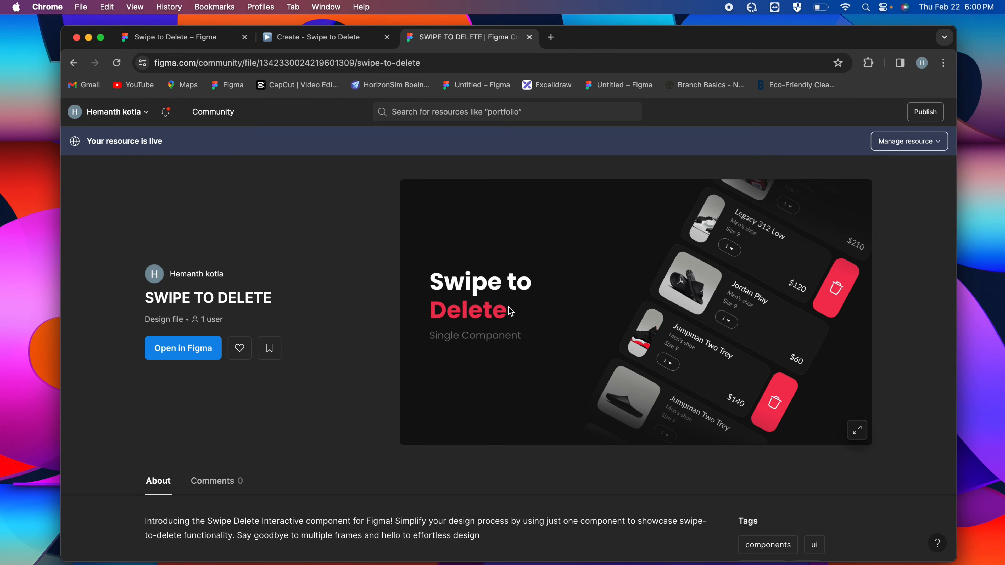
scroll(327, 347, down, 10)
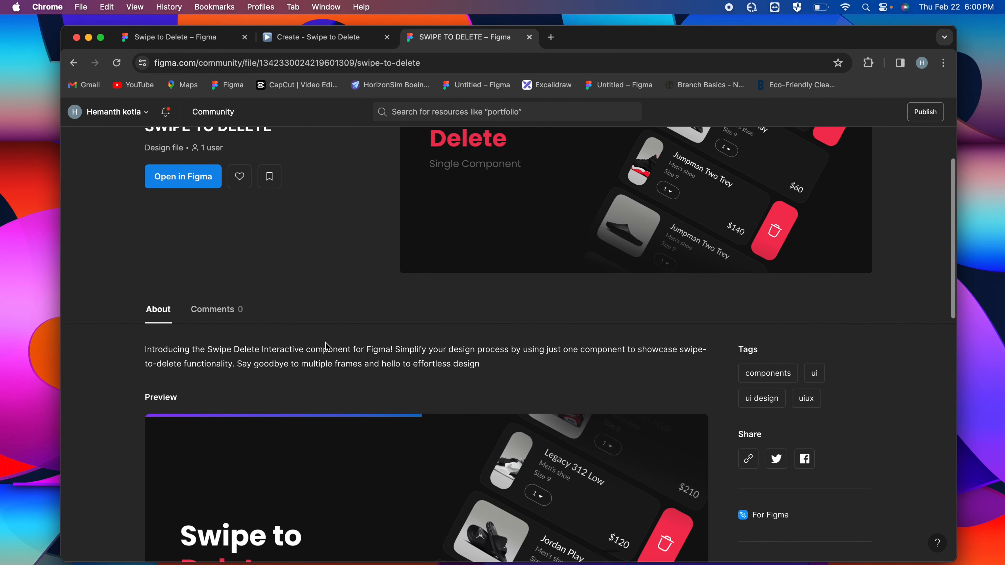
scroll(327, 347, down, 6)
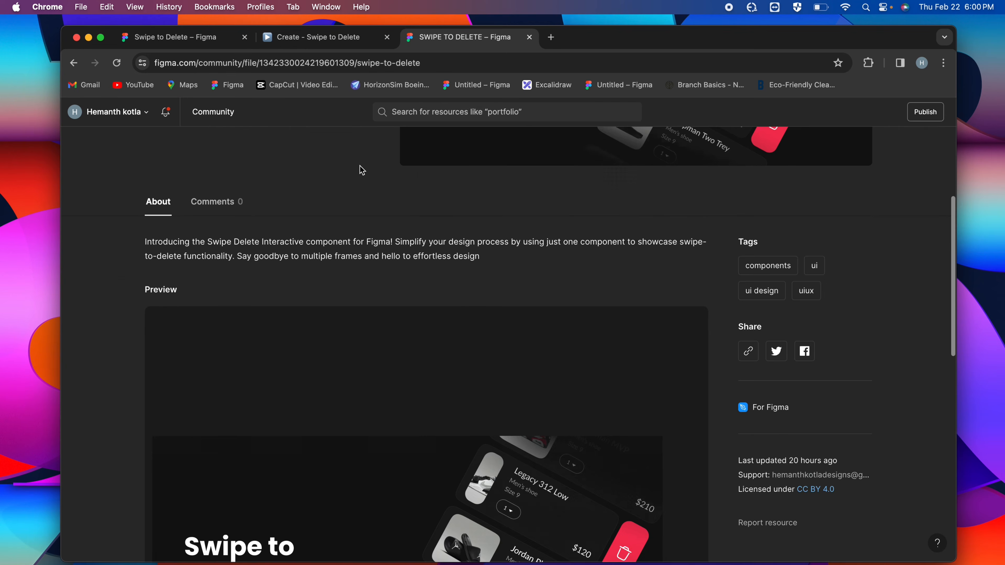
scroll(360, 170, up, 15)
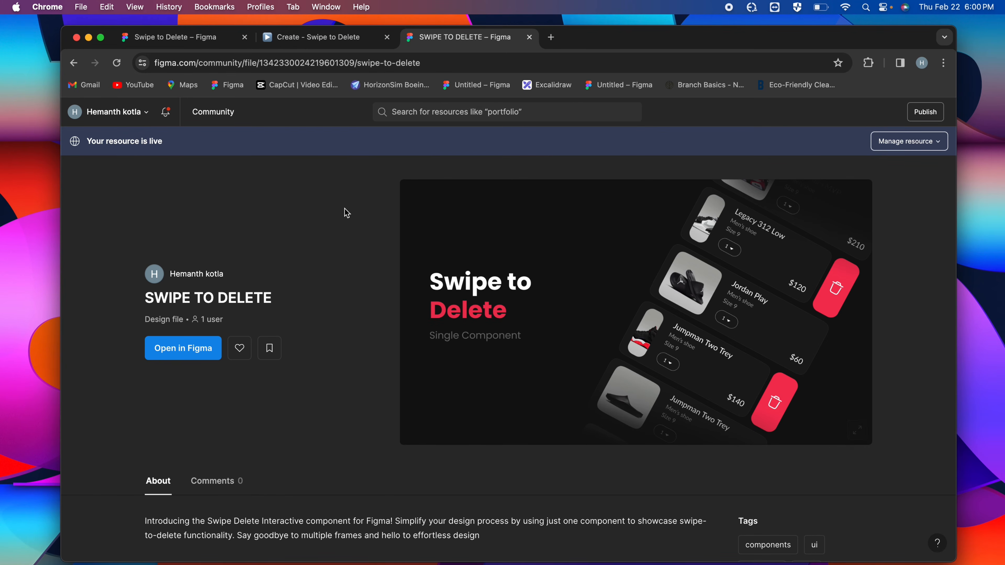